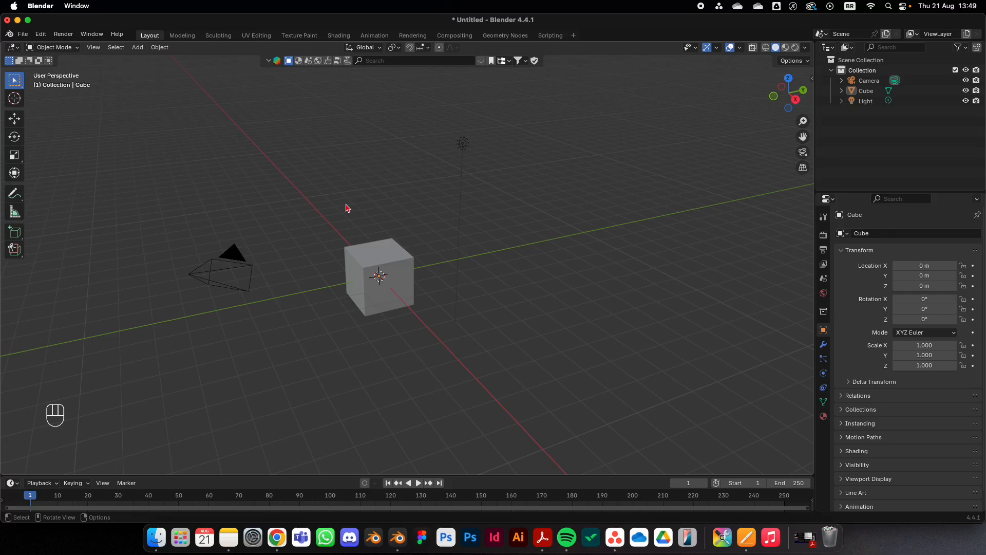
Step: Delete the default camera, cube and light from the scene
middle_click_drag(348, 207, 331, 199, "shift")
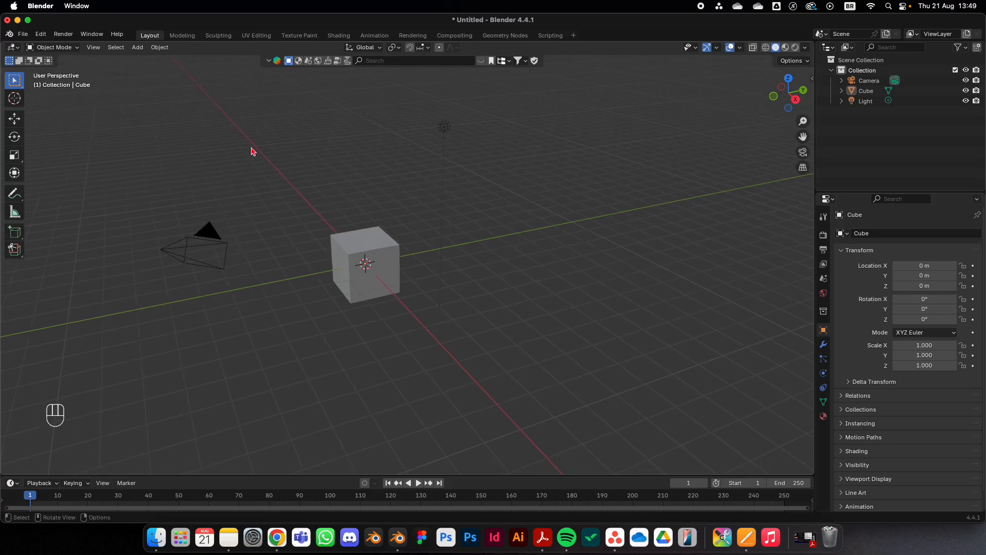
middle_click_drag(271, 194, 282, 201, "shift")
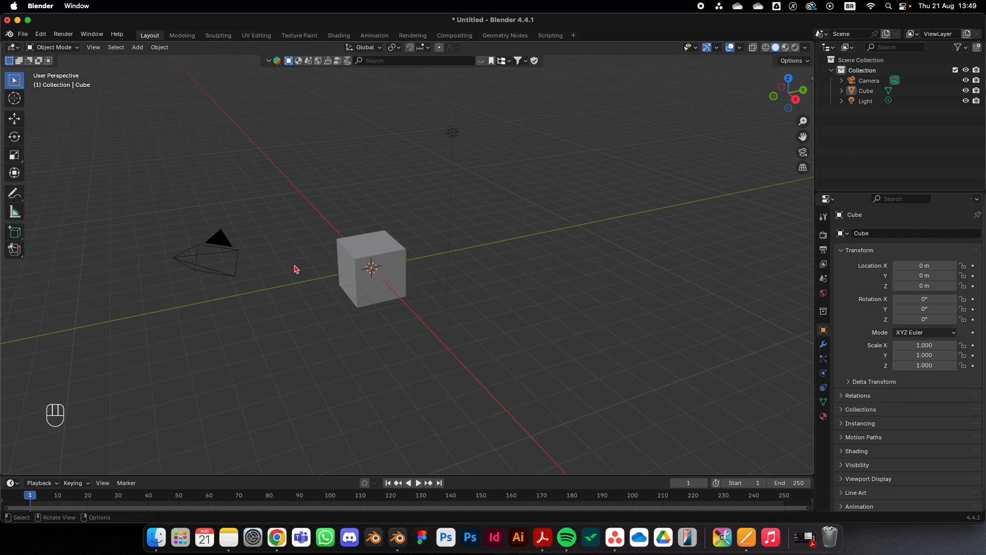
left_click_drag(171, 125, 482, 372)
key("x")
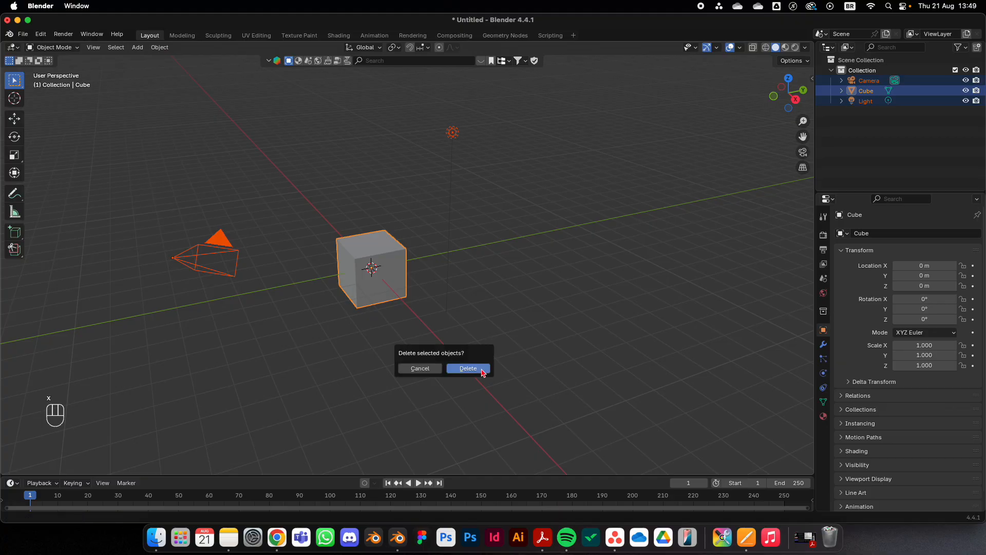
left_click(482, 370)
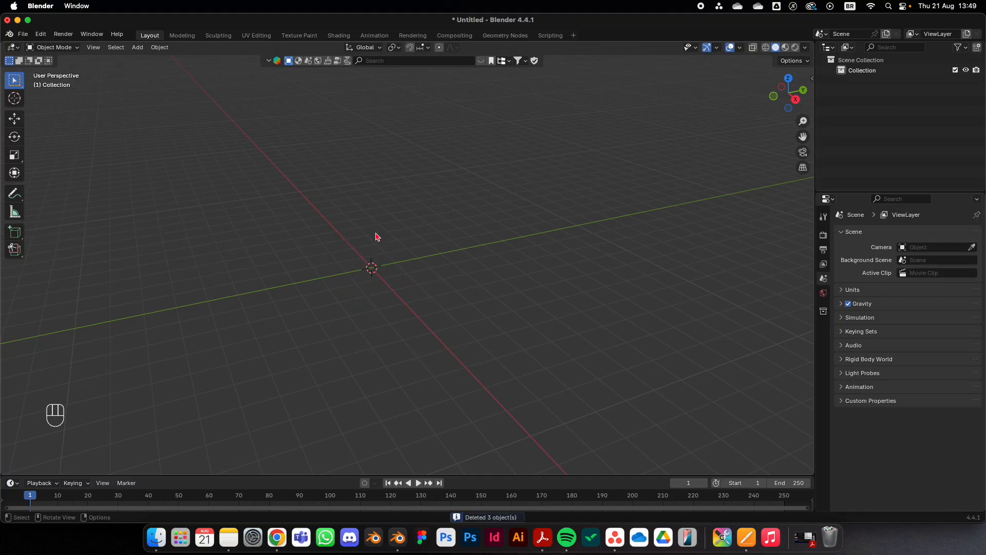
Step: Set the viewport to the front orthographic view
key("KP_1")
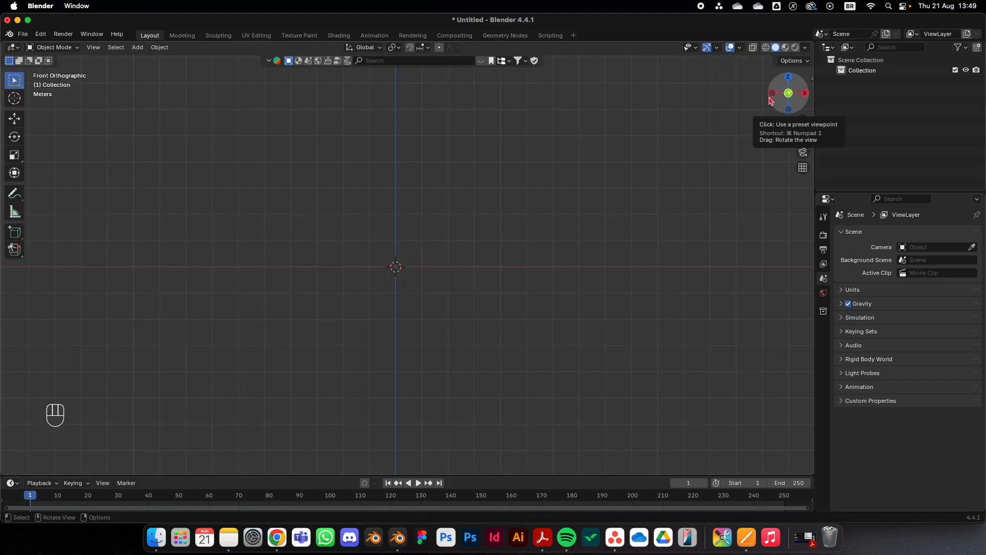
left_click_drag(772, 109, 512, 259)
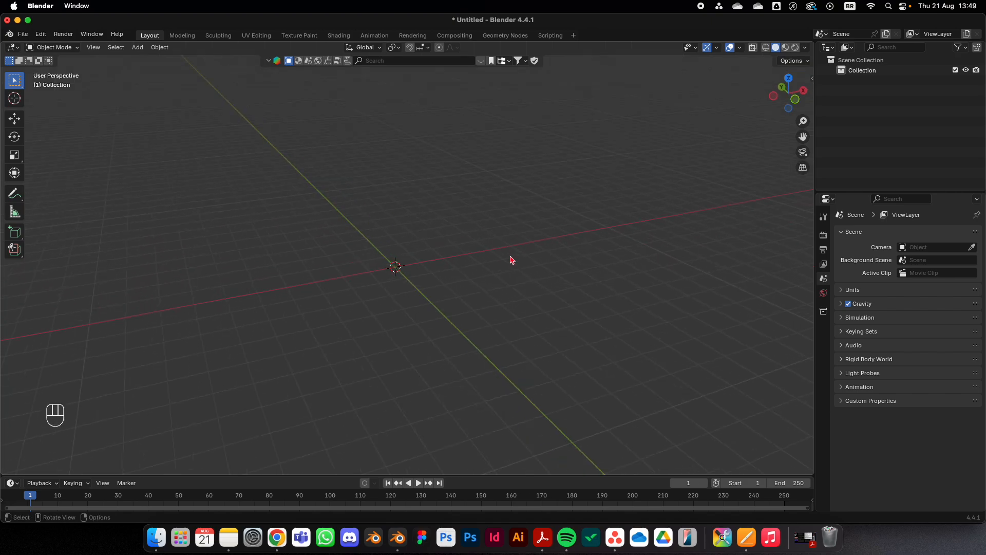
left_click(796, 100)
middle_click_drag(519, 227, 453, 265)
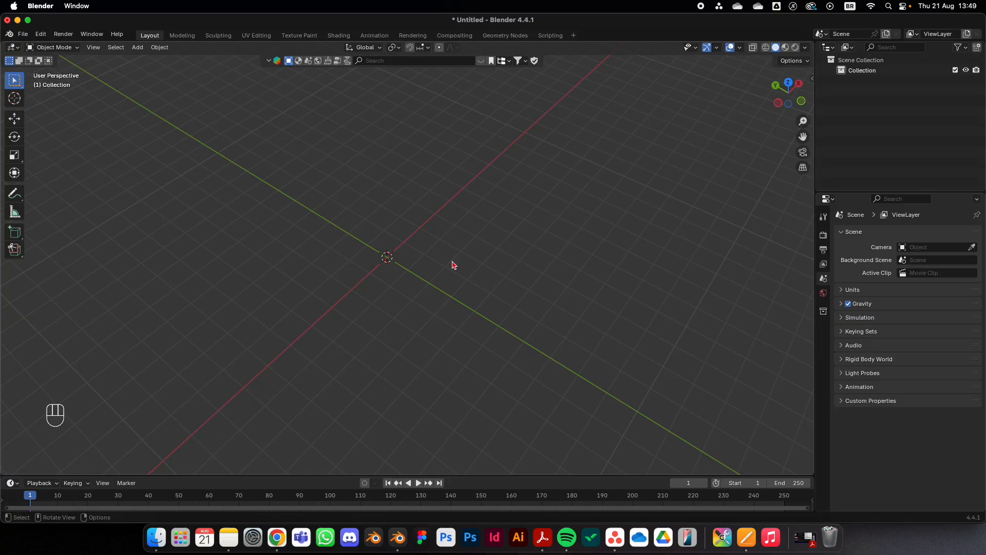
left_click(801, 101)
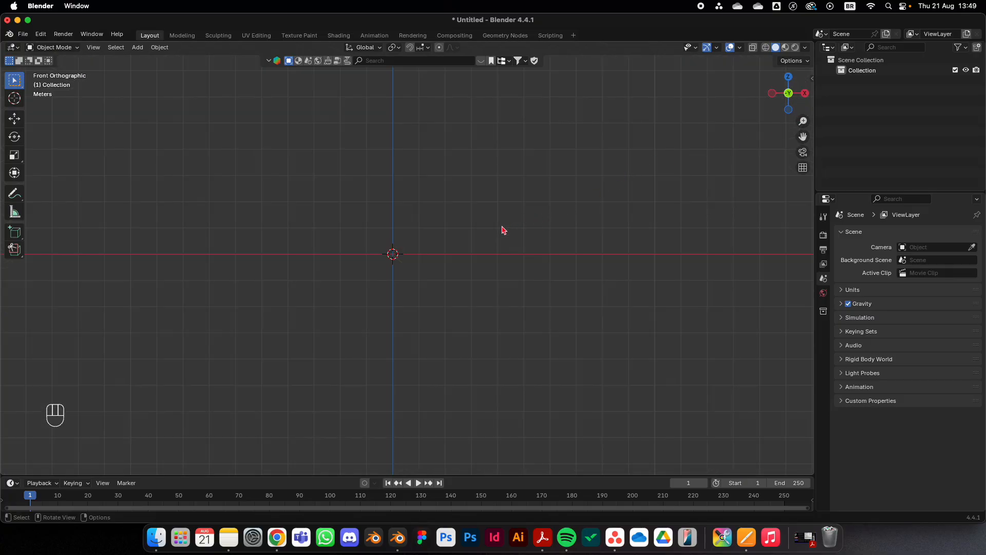
Step: Add the bottle drawing as a reference image from the Garrafas folder in 02-TMC II/-Atividades/01-Atividade Garrafas under -Planos de Aula-ETEC
key("shift+a")
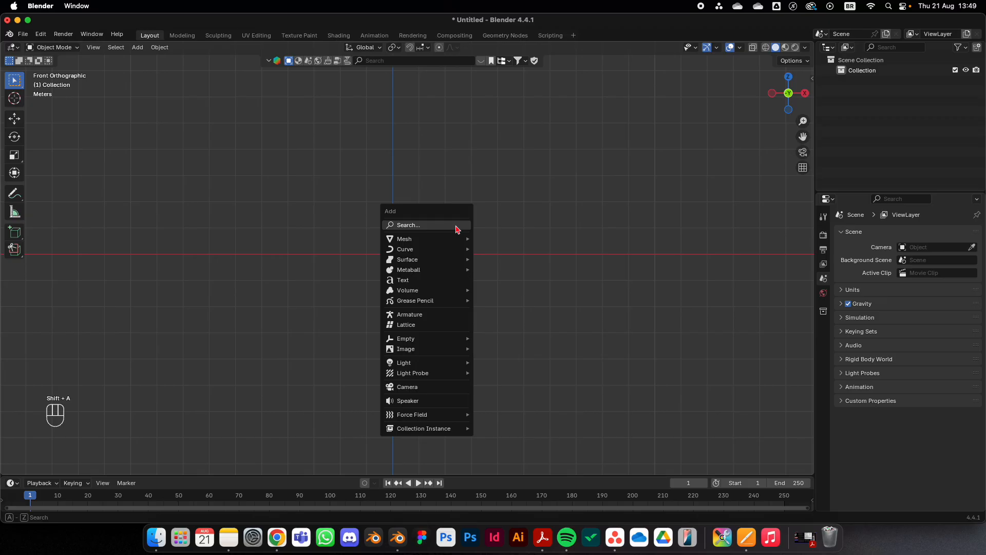
mouse_move(442, 350)
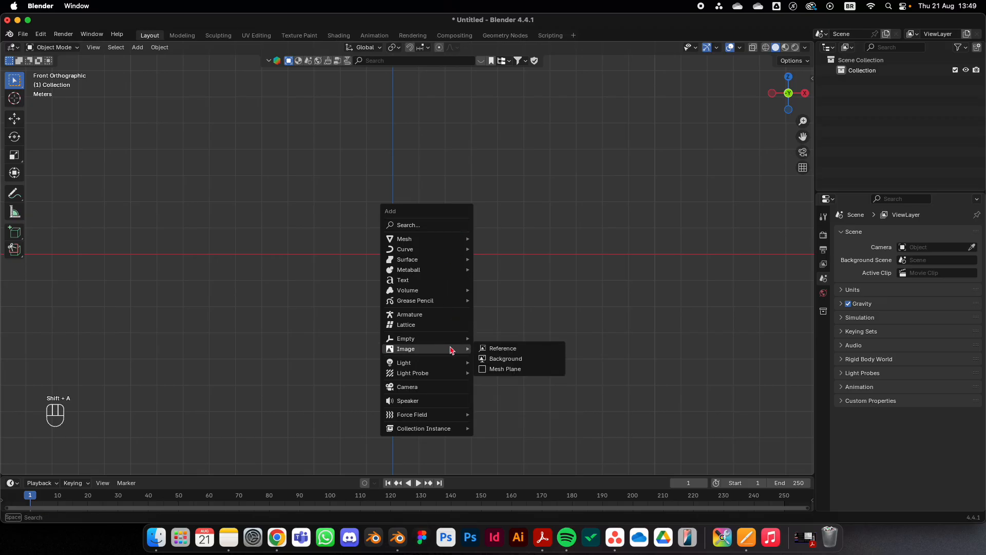
left_click(507, 351)
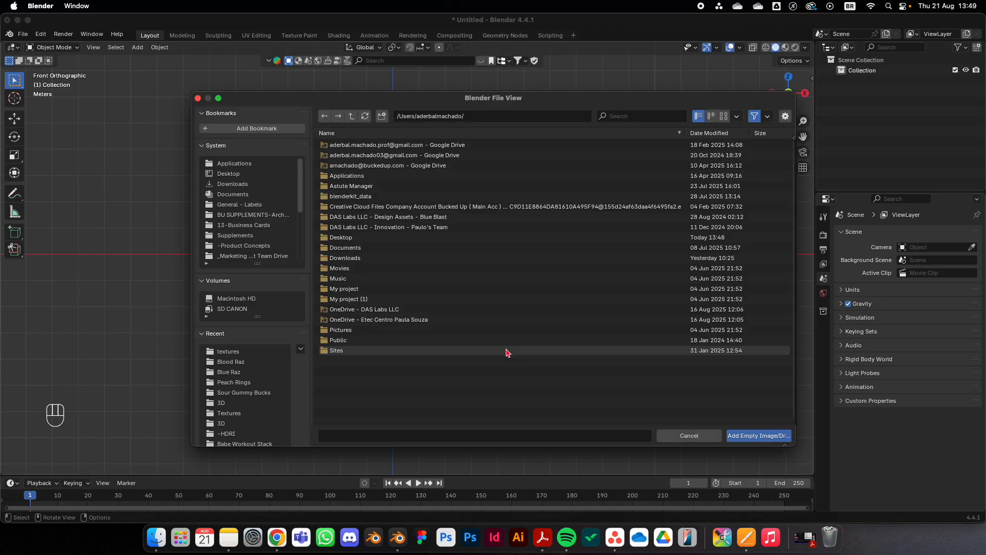
scroll(262, 247, "down", 5)
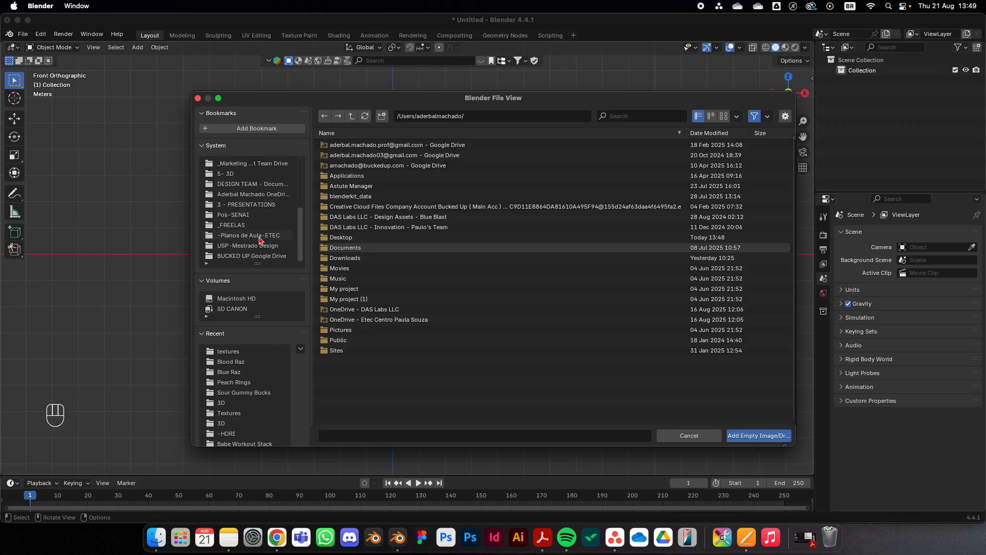
left_click(260, 237)
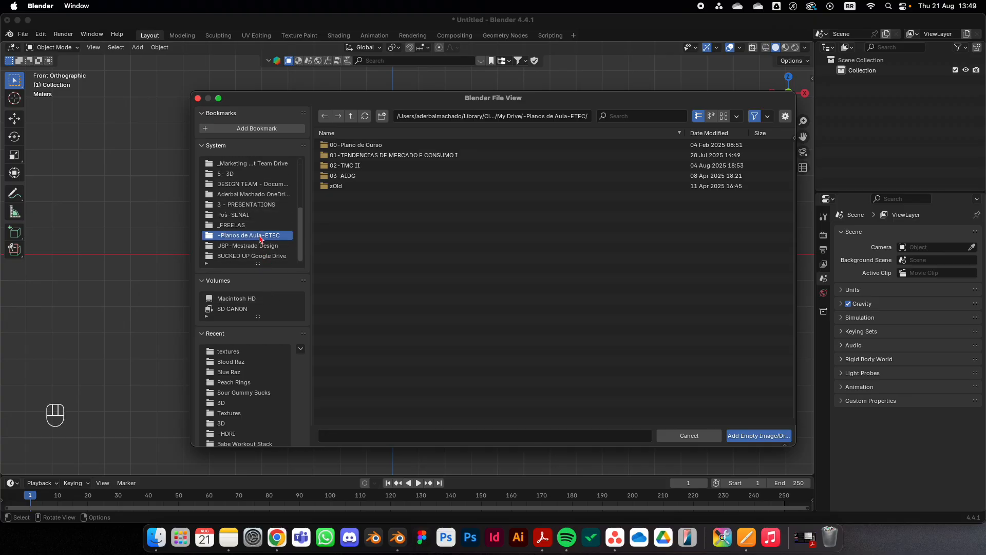
left_click(401, 164)
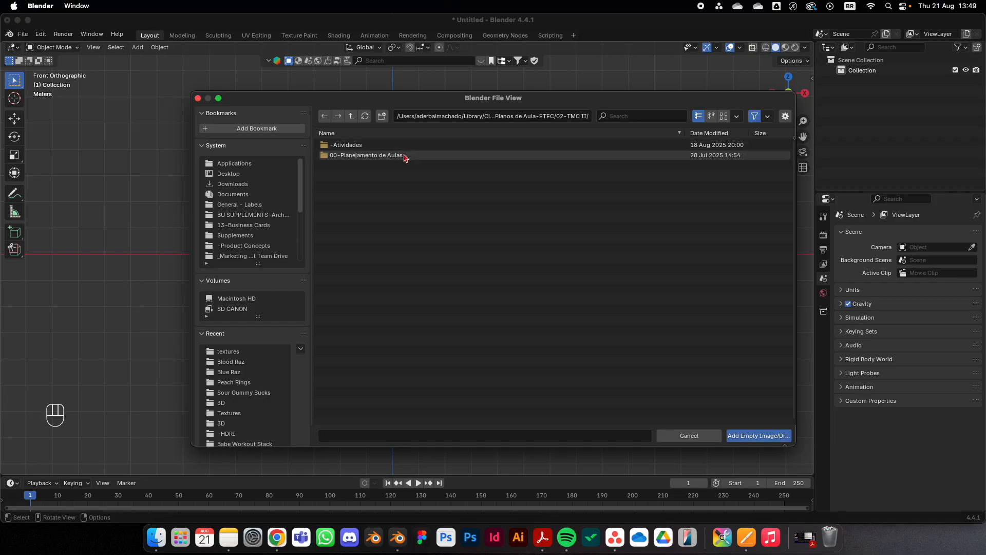
left_click(402, 147)
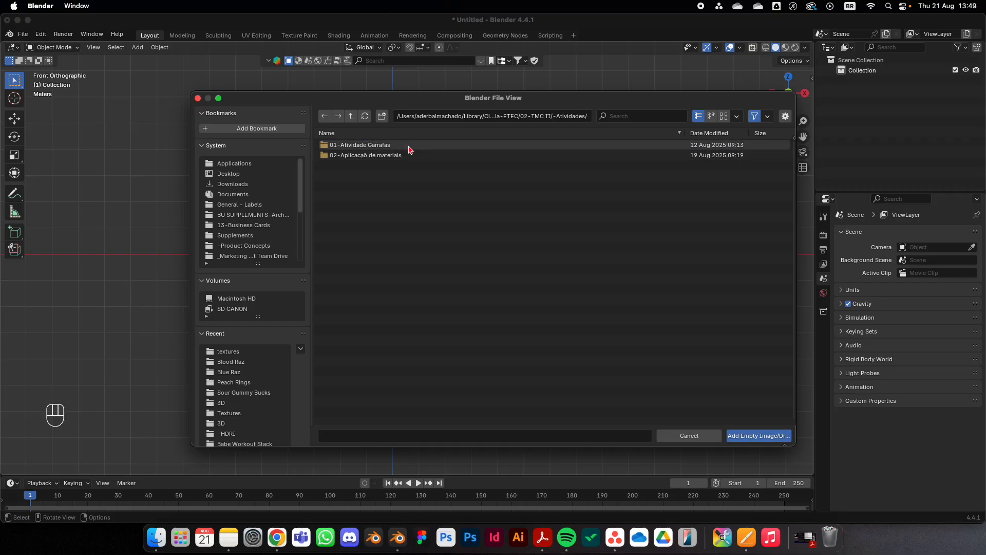
left_click(408, 146)
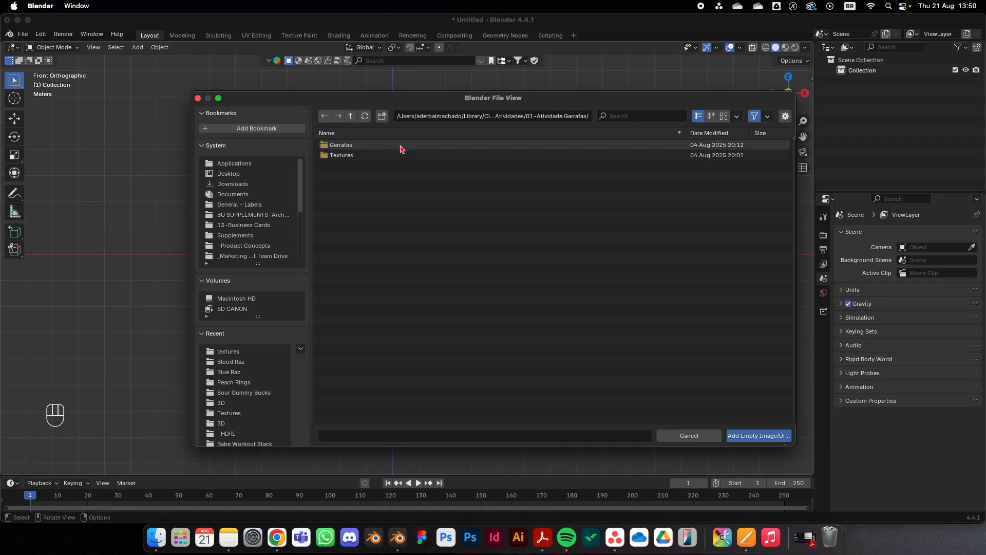
left_click(401, 147)
double_click(401, 147)
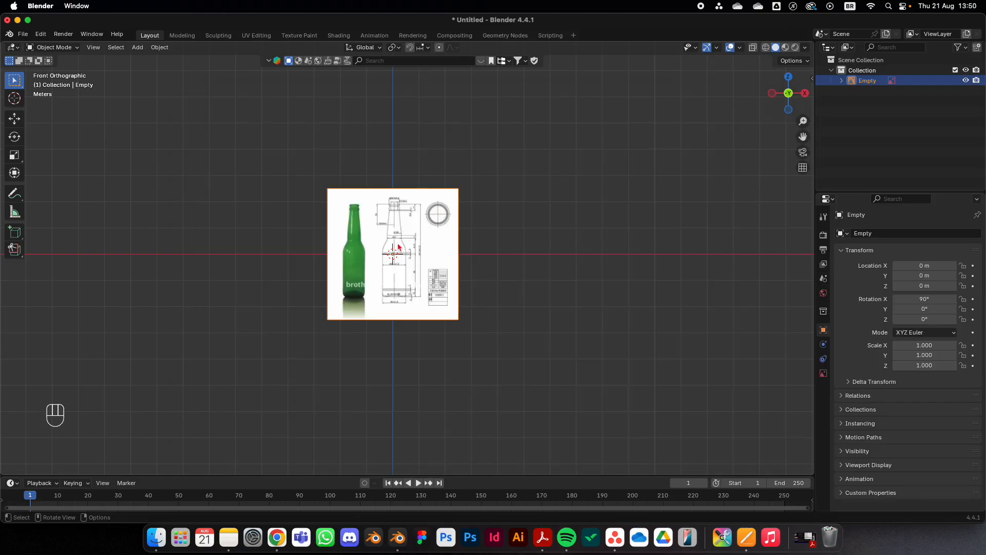
Step: Move the reference image up along Z to about 2.51 m so its lower edge rests on the X axis
scroll(403, 256, "up", 3)
scroll(421, 329, "up", 1)
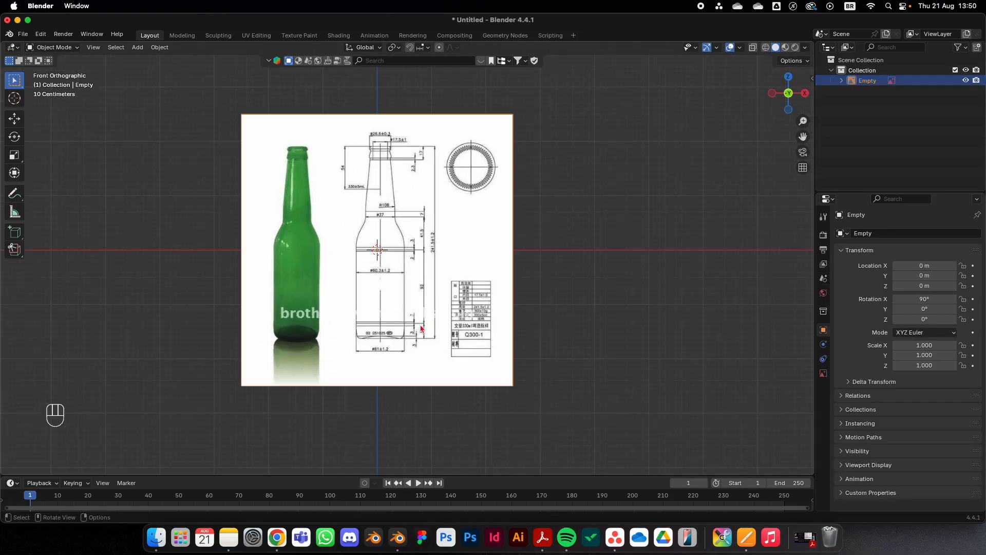
key("g")
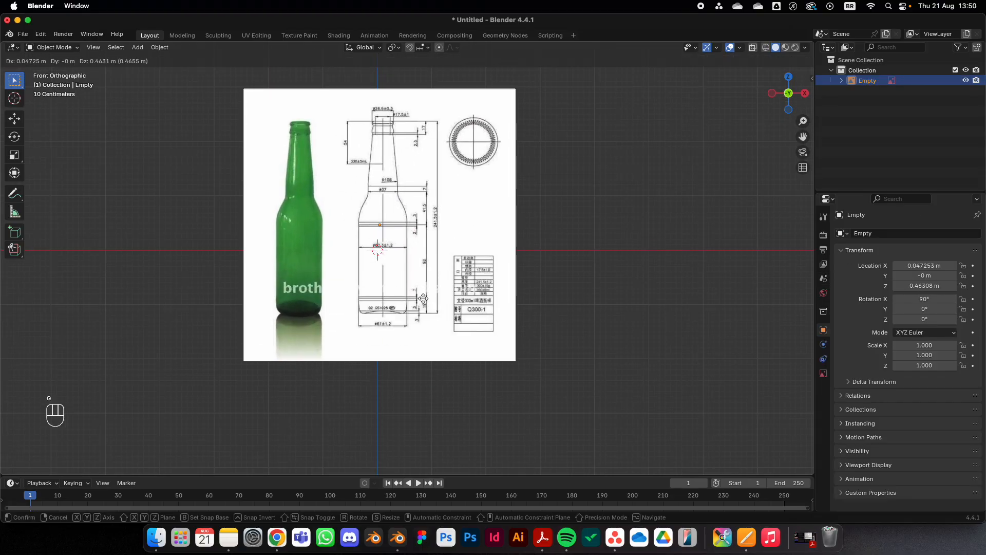
key("z")
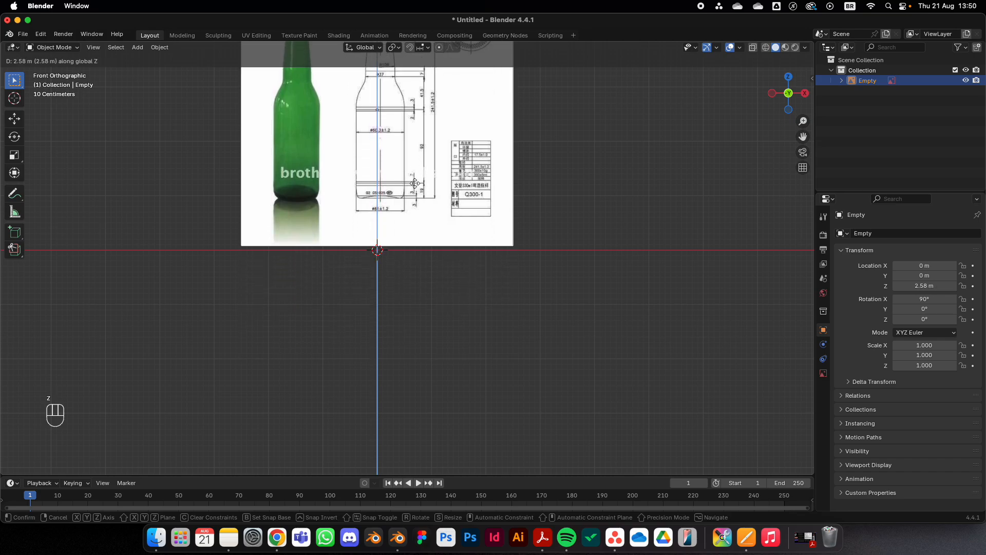
left_click(438, 221, "shift")
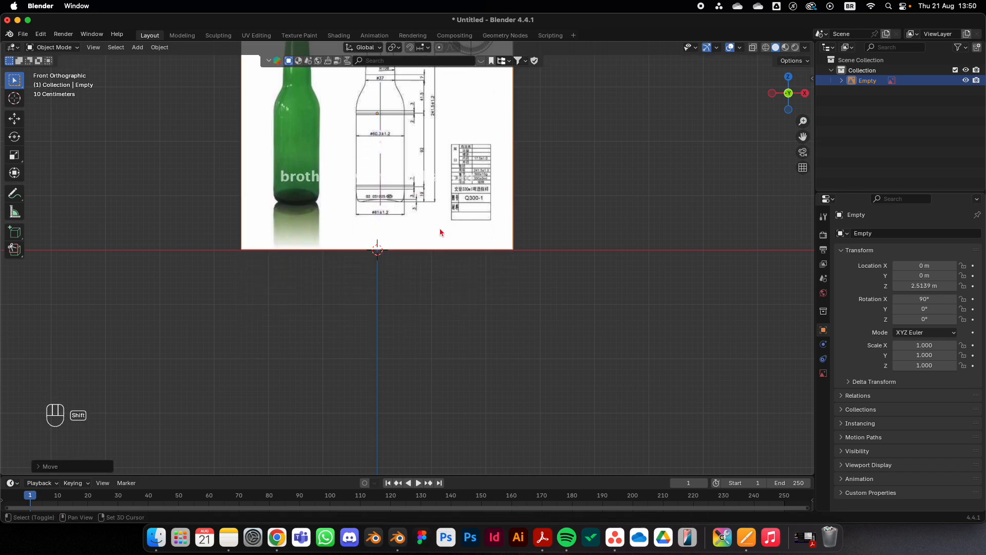
middle_click_drag(440, 232, 441, 303, "shift")
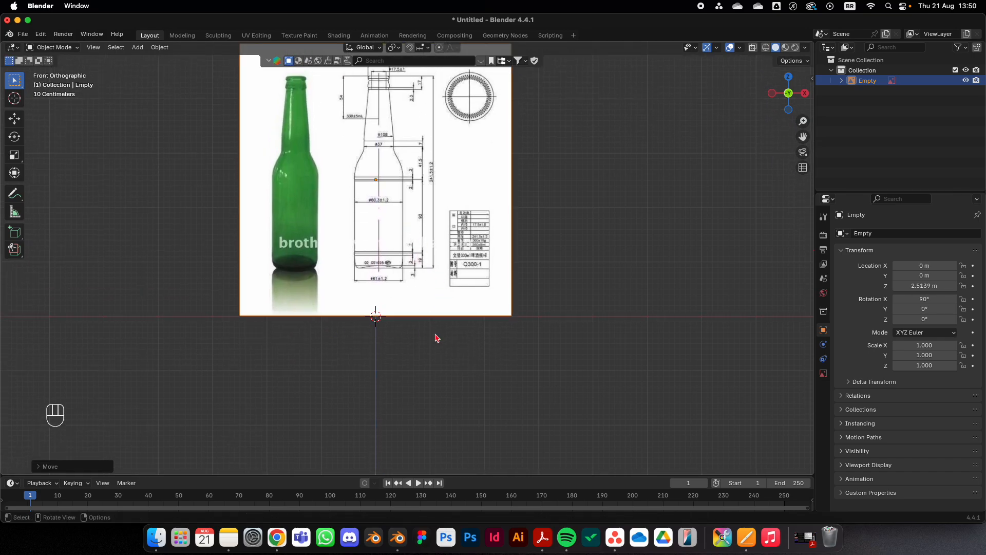
scroll(434, 272, "up", 1)
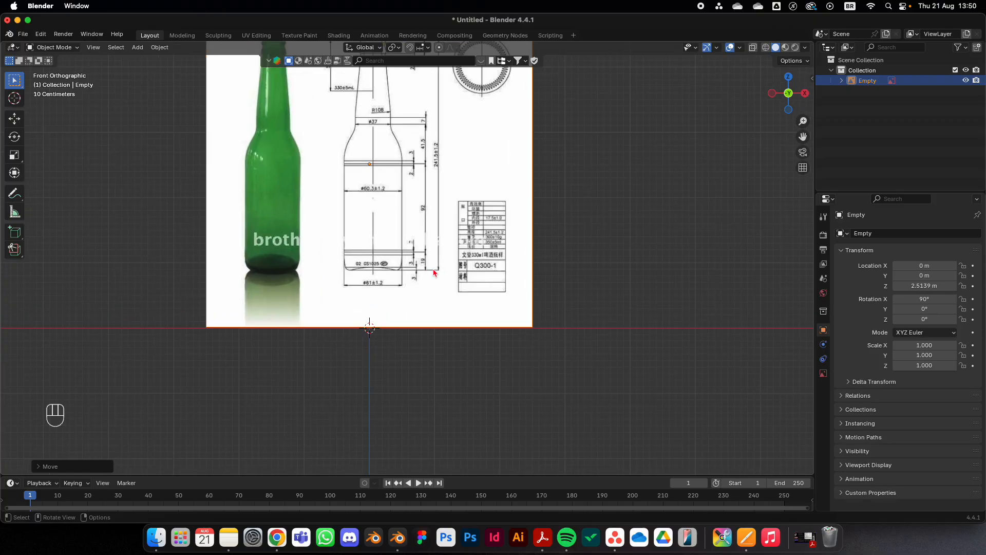
middle_click_drag(434, 272, 462, 353, "shift")
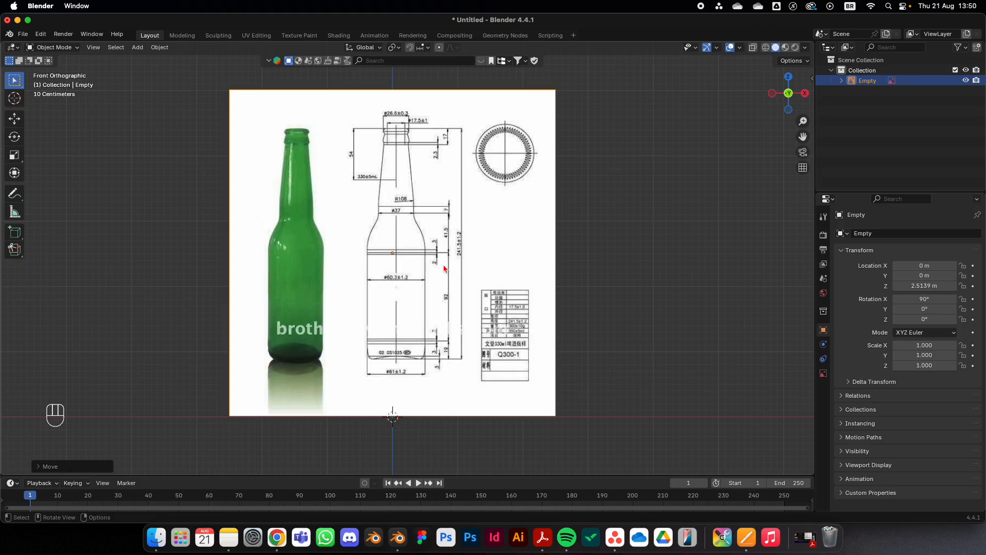
Step: Add a cylinder mesh at the world origin
key("shift+a")
mouse_move(414, 243)
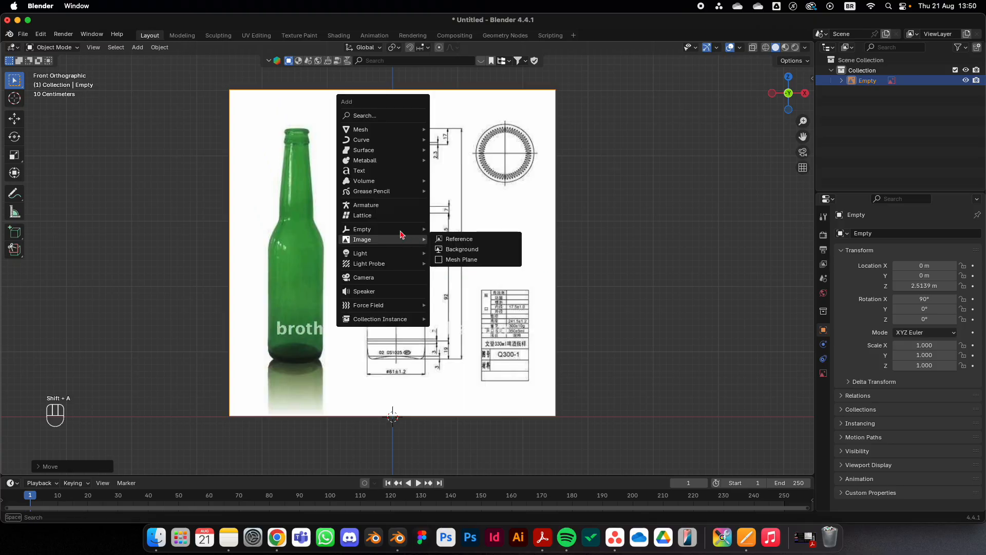
mouse_move(373, 135)
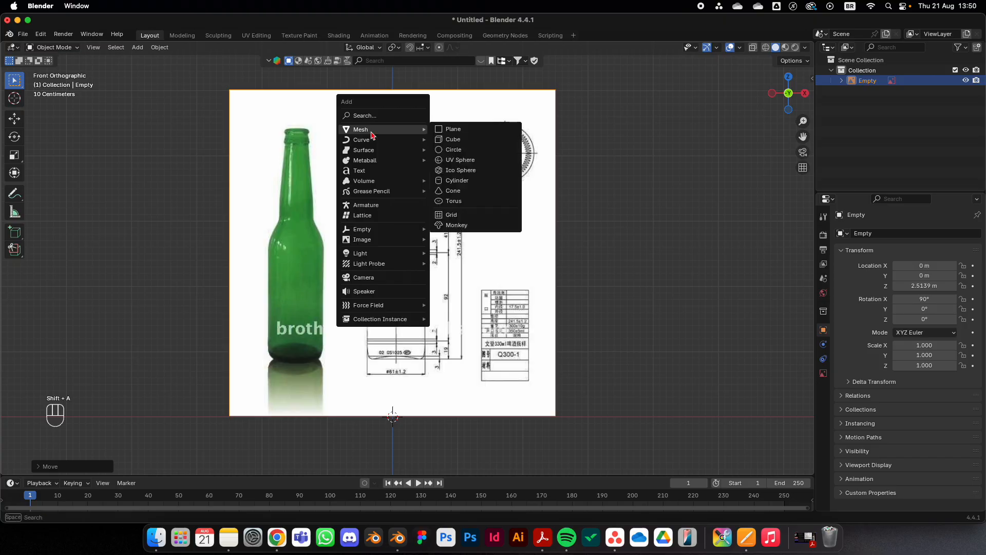
left_click(473, 182)
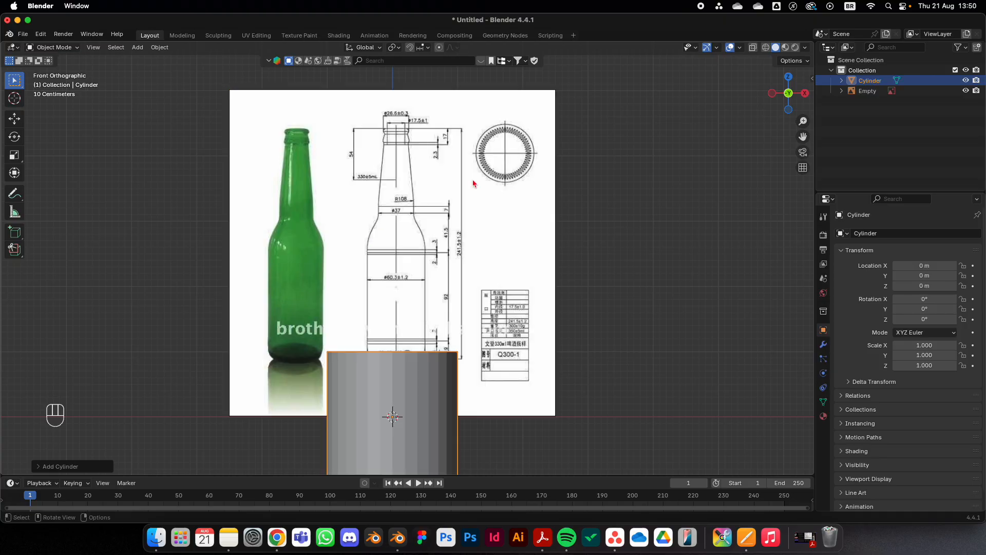
Step: Move the cylinder up along Z to about 1.78 m, over the body of the bottle drawing
middle_click_drag(431, 301, 411, 358)
key("KP_1")
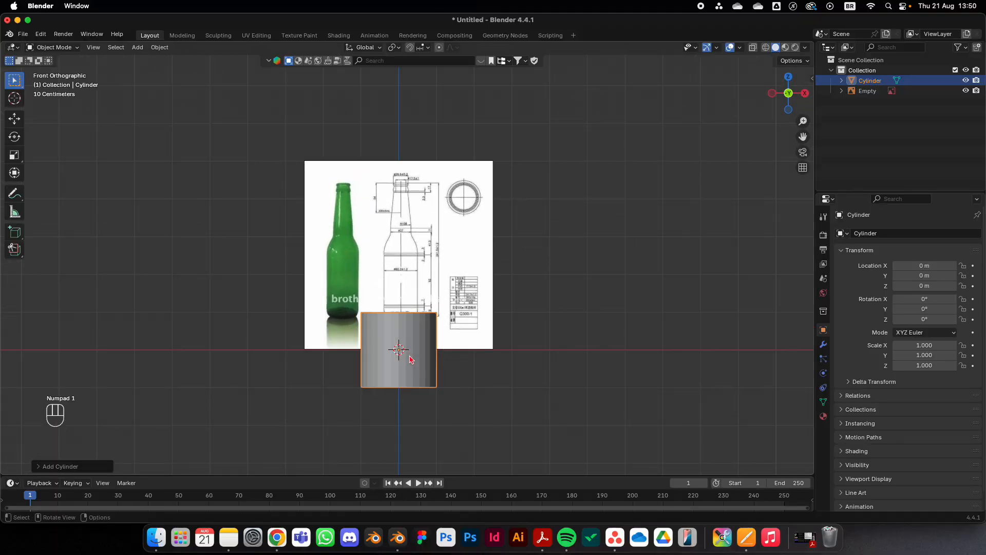
scroll(412, 359, "up", 4)
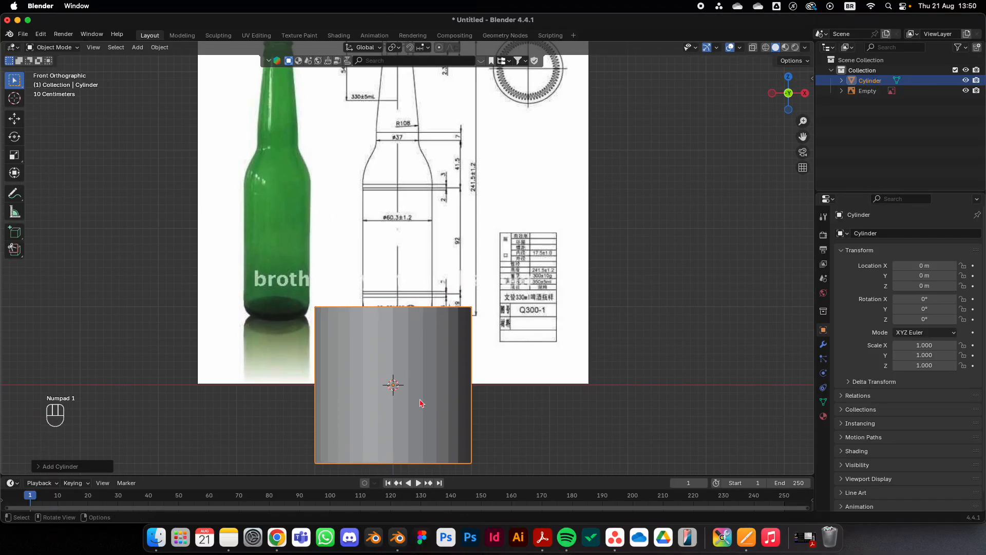
key("g")
key("z")
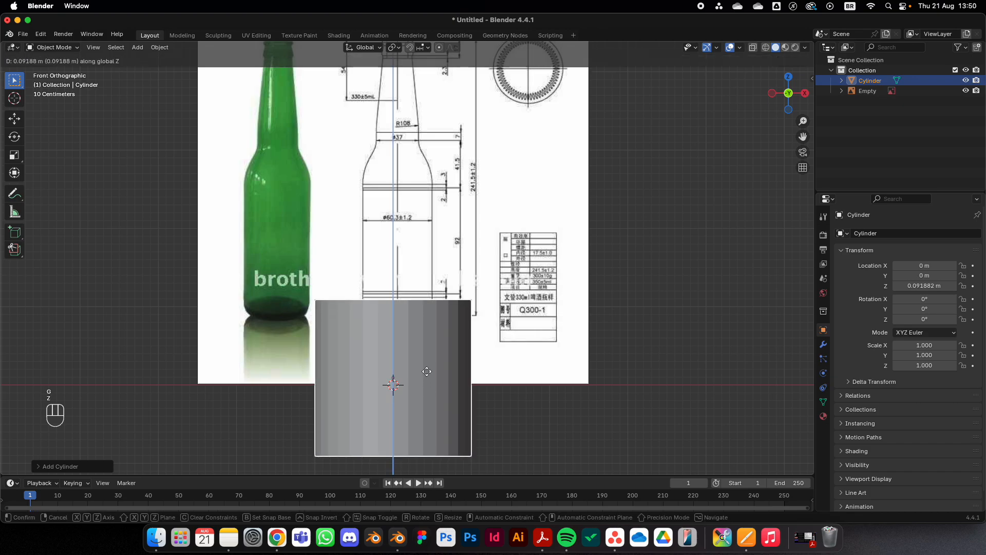
left_click(423, 257)
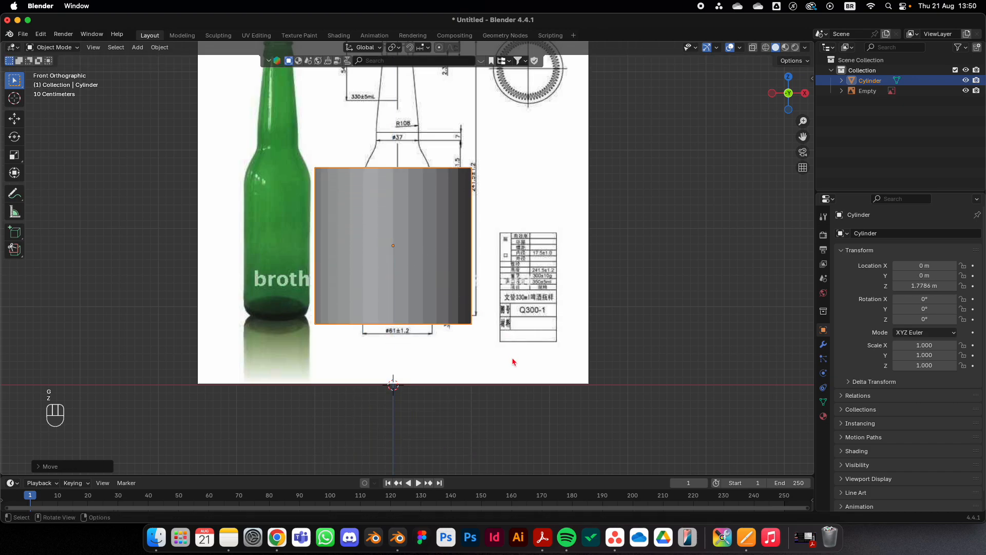
Step: Scale the cylinder uniformly to about 0.505 and shift it along X to about 0.053 m, centred on the drawing's bottle axis
key("s")
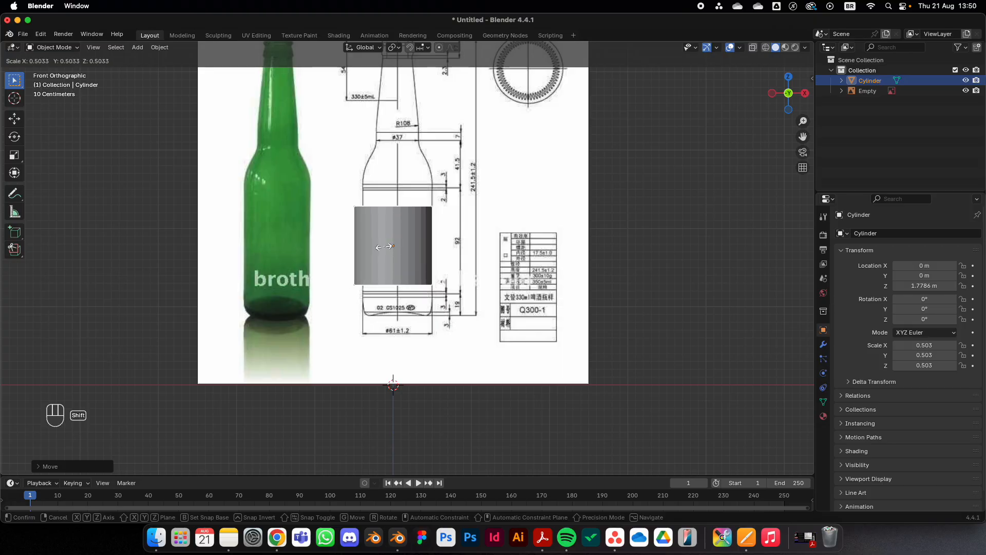
left_click(394, 245)
scroll(418, 265, "up", 3)
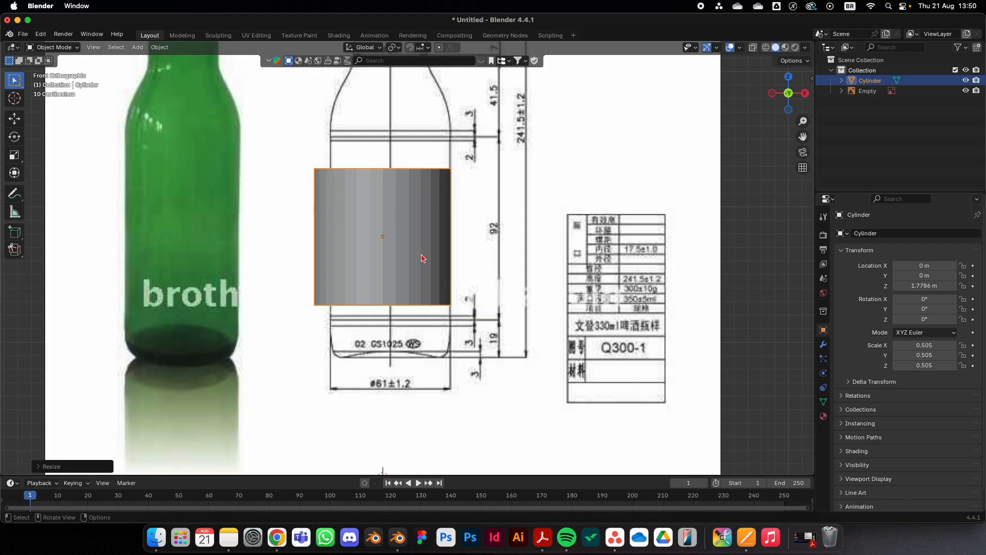
key("g")
key("x")
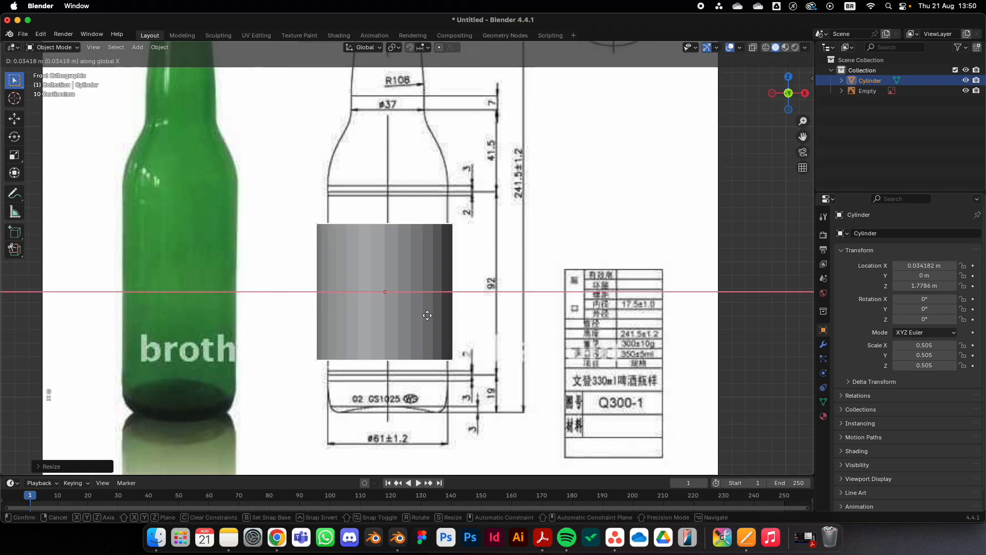
left_click(432, 317)
Step: Scale the cylinder uniformly to about 0.452 so its sides match the bottle body's width in the drawing
key("s")
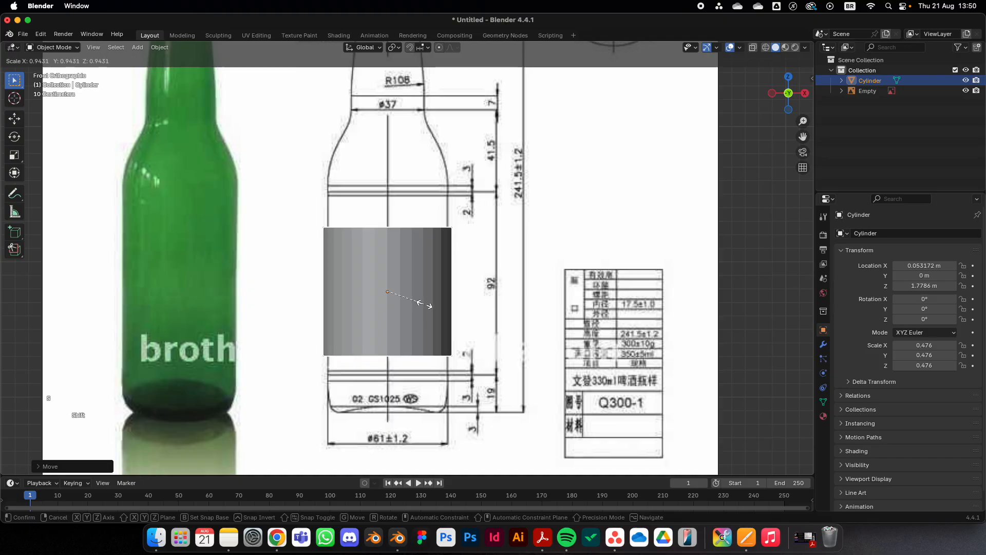
left_click(420, 304)
key("s")
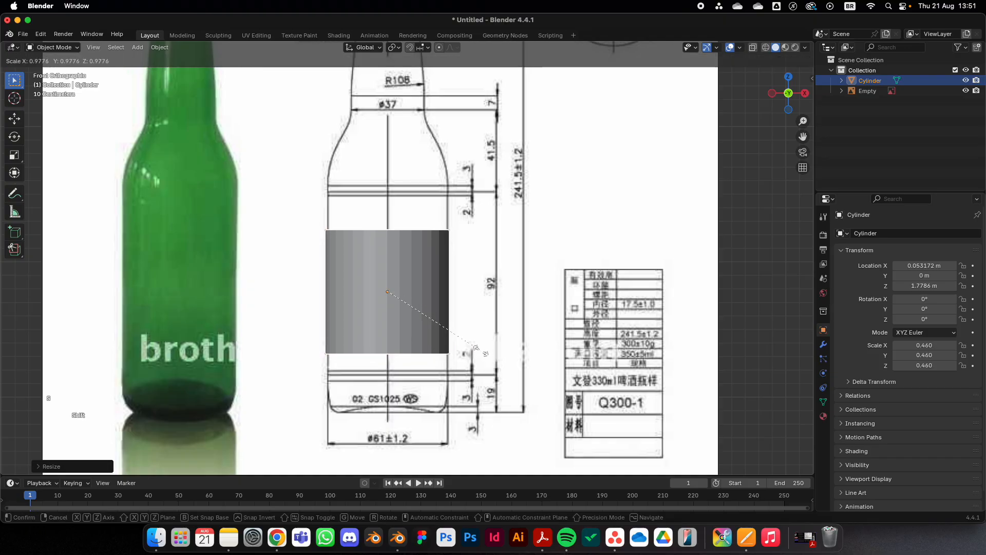
left_click(465, 345)
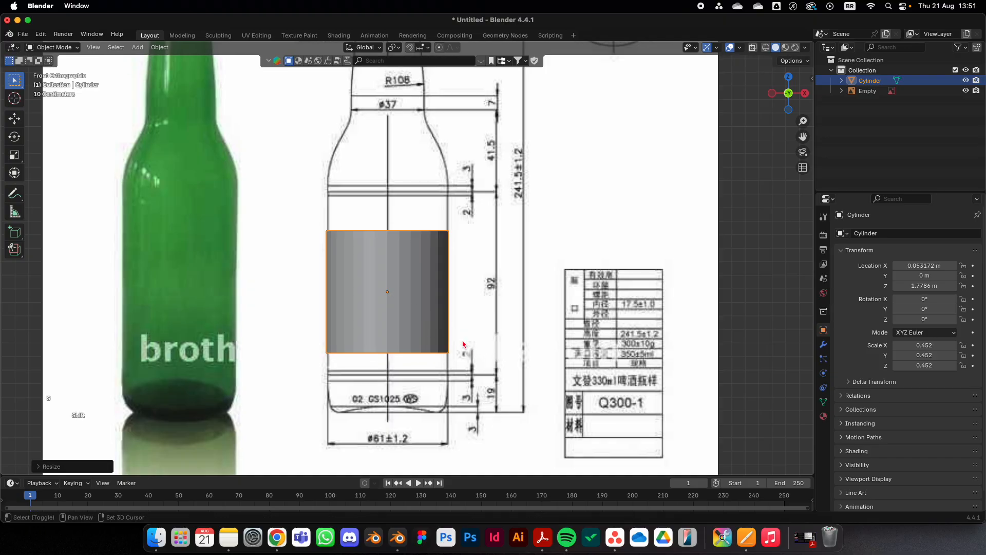
Step: Save the project as Untitled.blend in the Desktop folder
key("super+s")
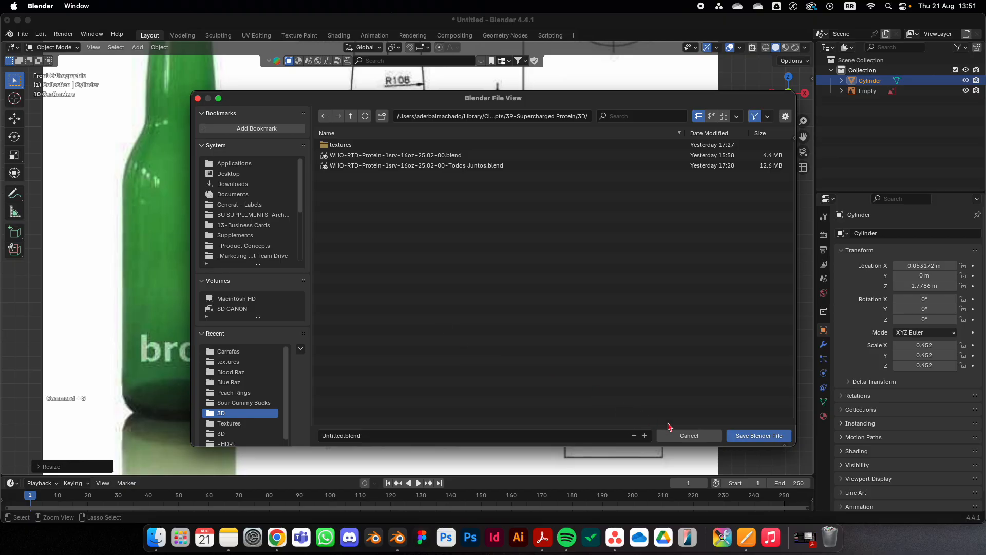
left_click(258, 175)
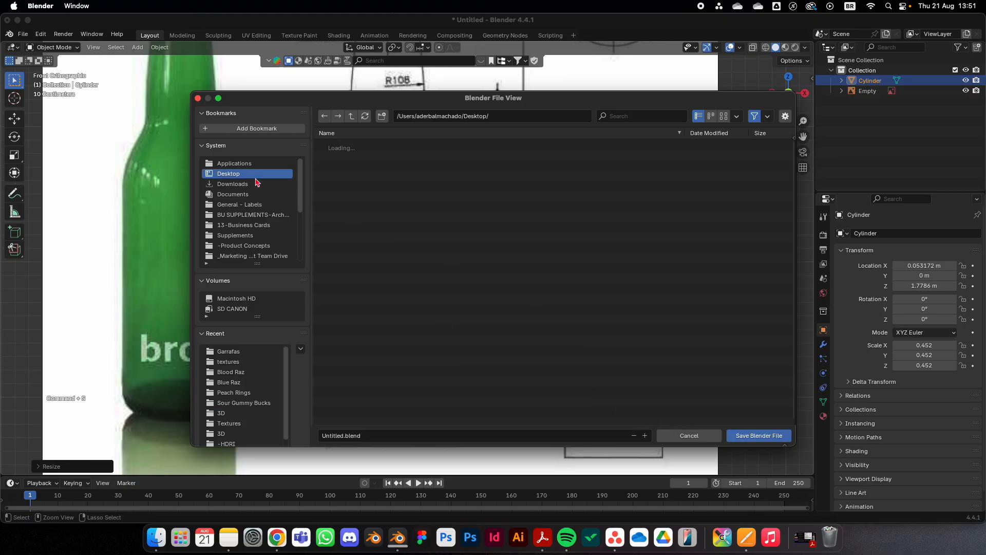
left_click(760, 436)
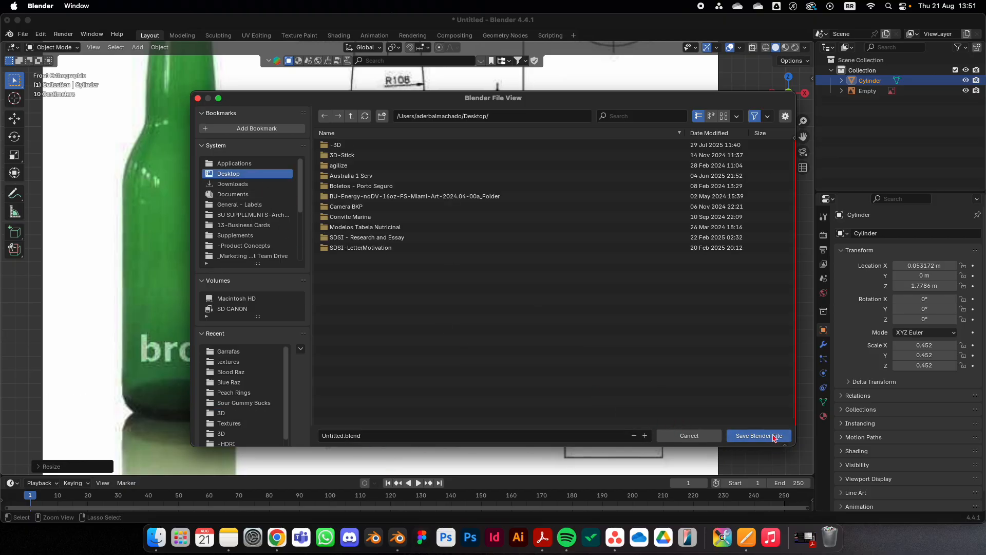
Step: Put the cylinder into Edit Mode, viewed at an angle from above
scroll(396, 265, "down", 2)
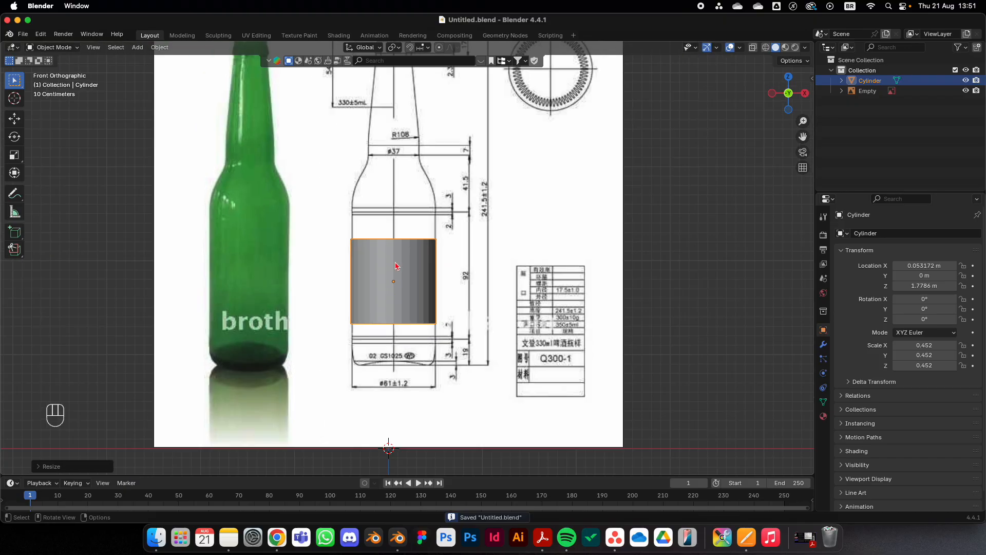
middle_click_drag(398, 241, 399, 276)
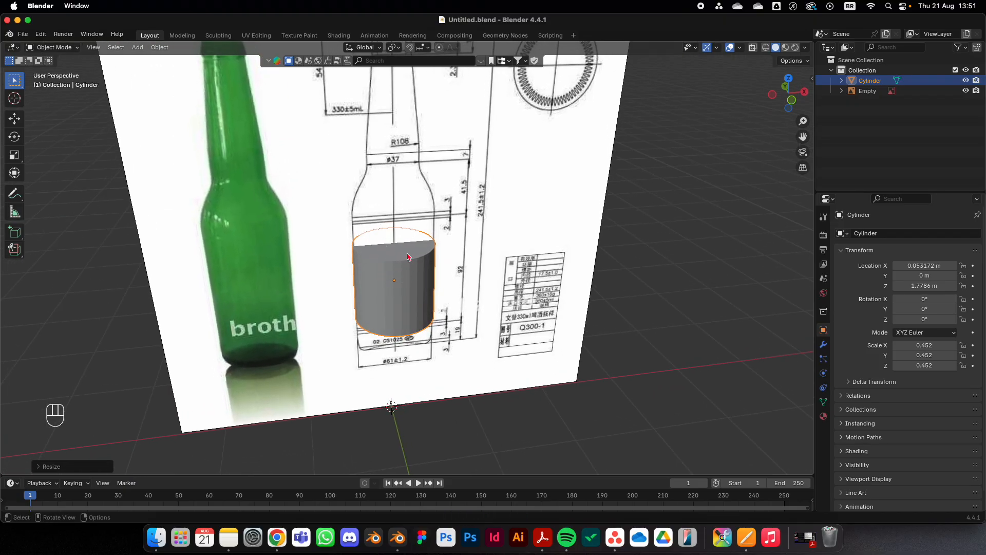
key("Tab")
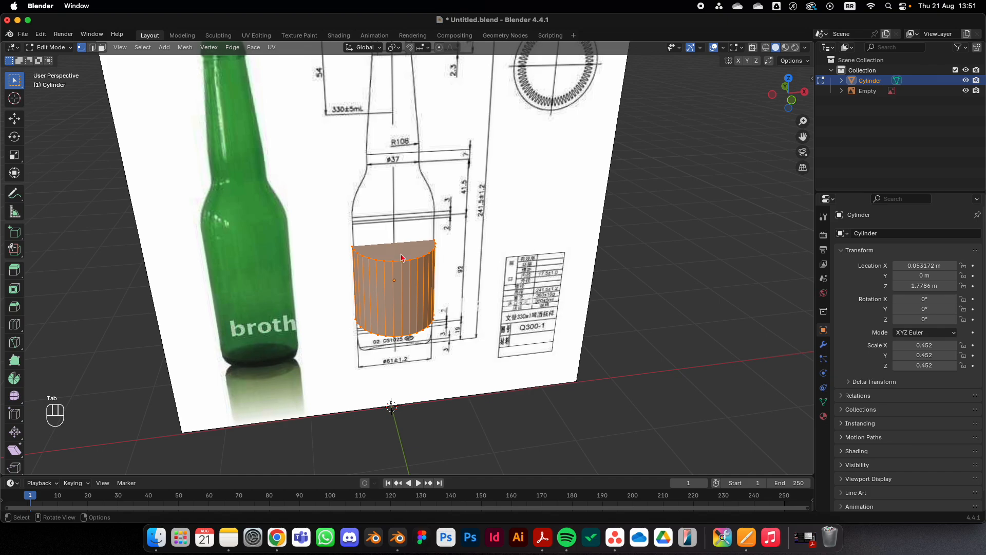
key("Tab")
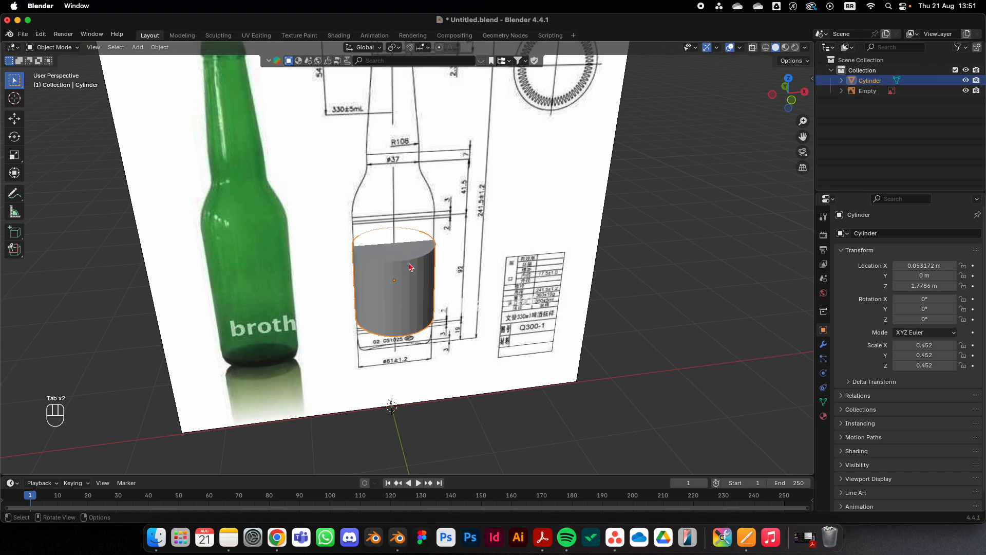
key("Tab")
key("Tab")
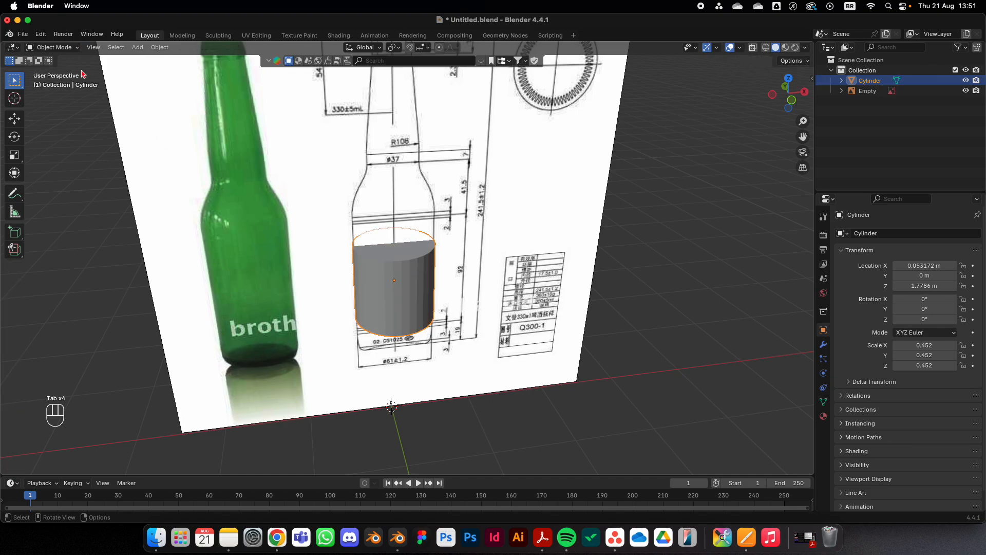
left_click(52, 47)
left_click(58, 71)
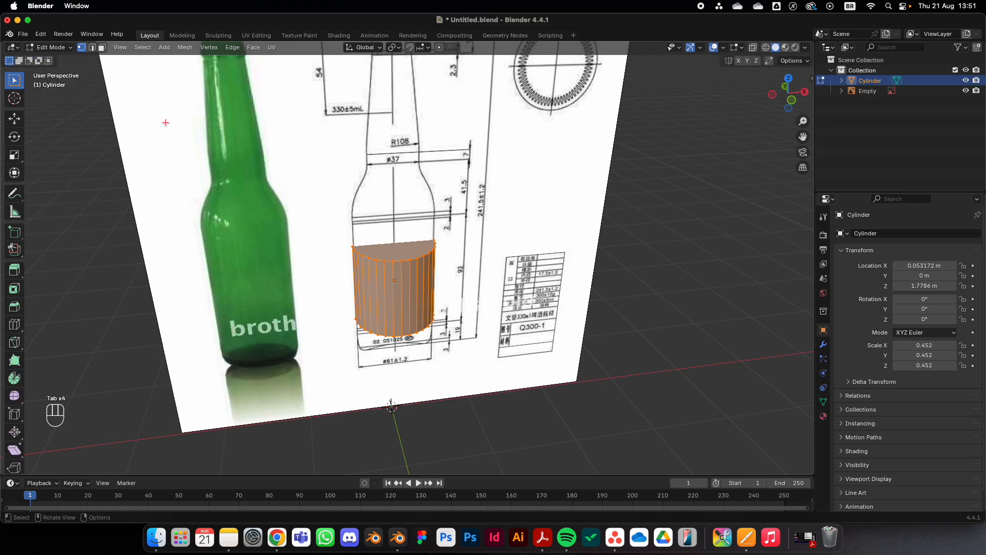
Step: Switch to face selection and delete the cylinder's top cap face
left_click(103, 48)
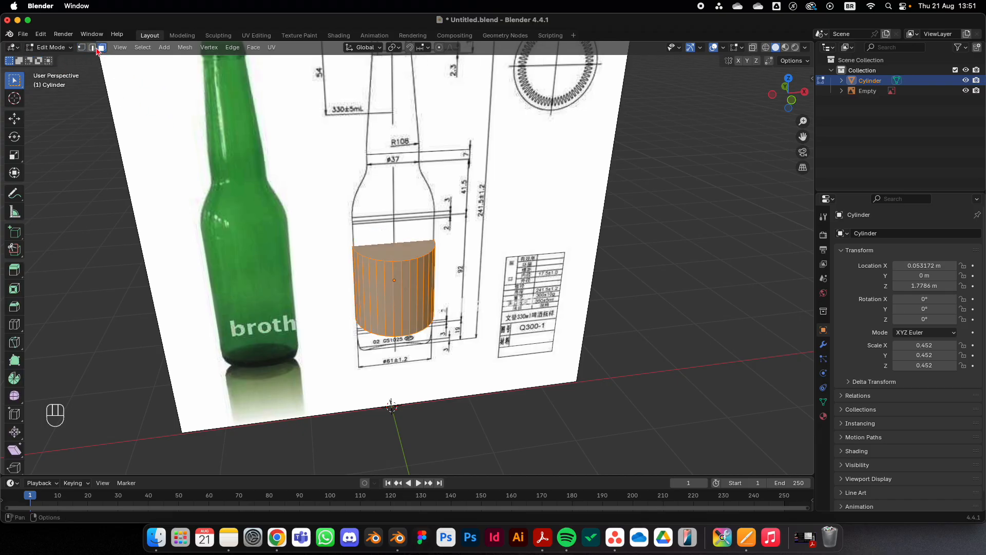
left_click(397, 252)
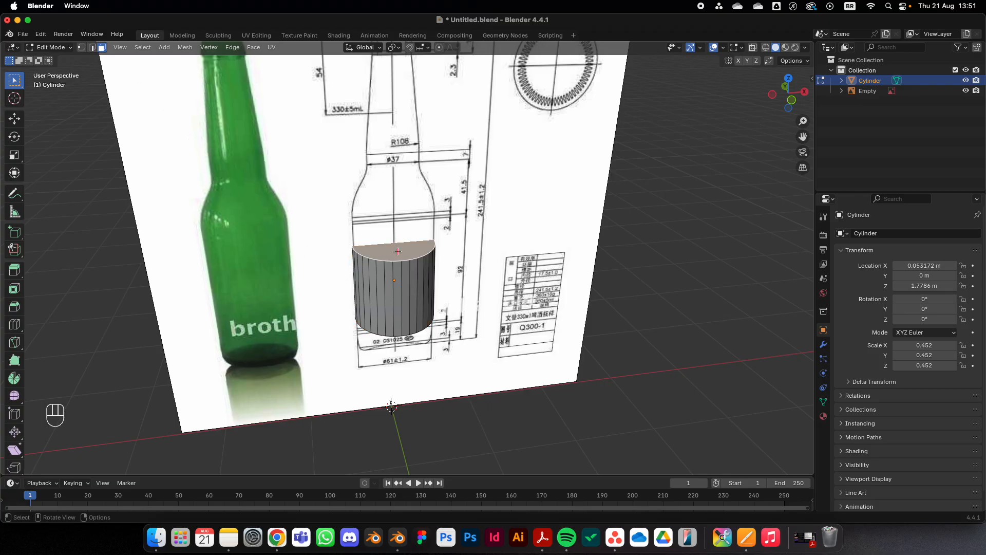
key("x")
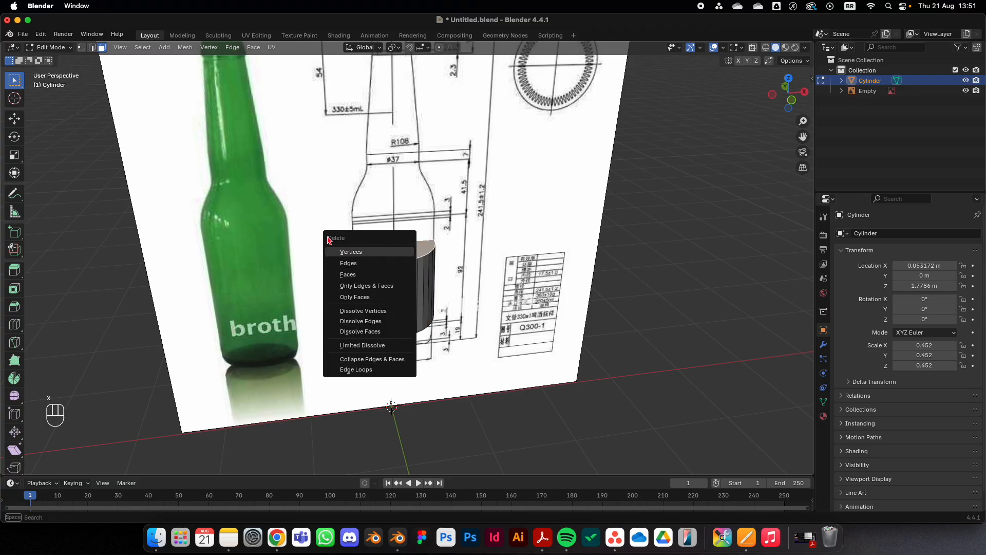
left_click(347, 274)
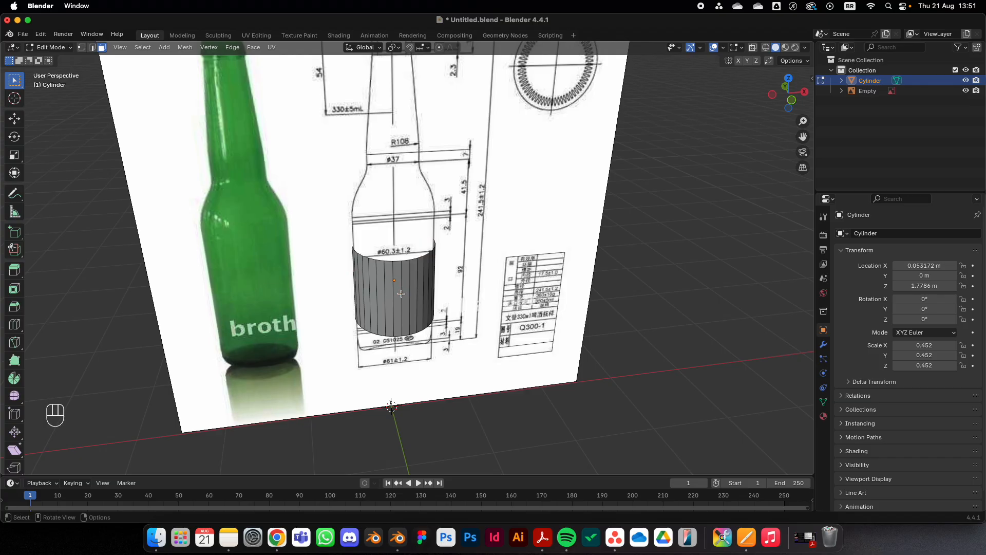
Step: Delete the cylinder's bottom cap face
middle_click_drag(416, 332, 413, 259)
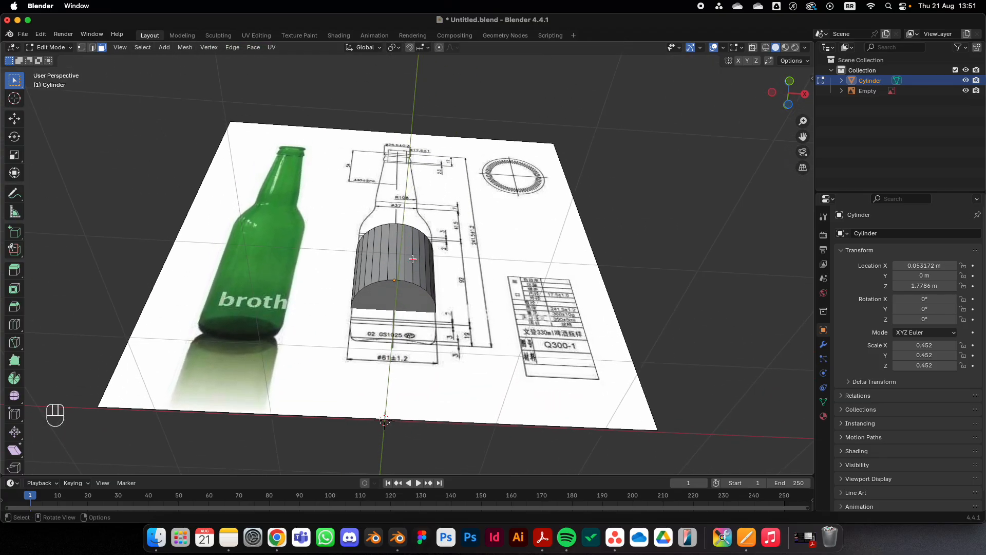
left_click(410, 294)
key("x")
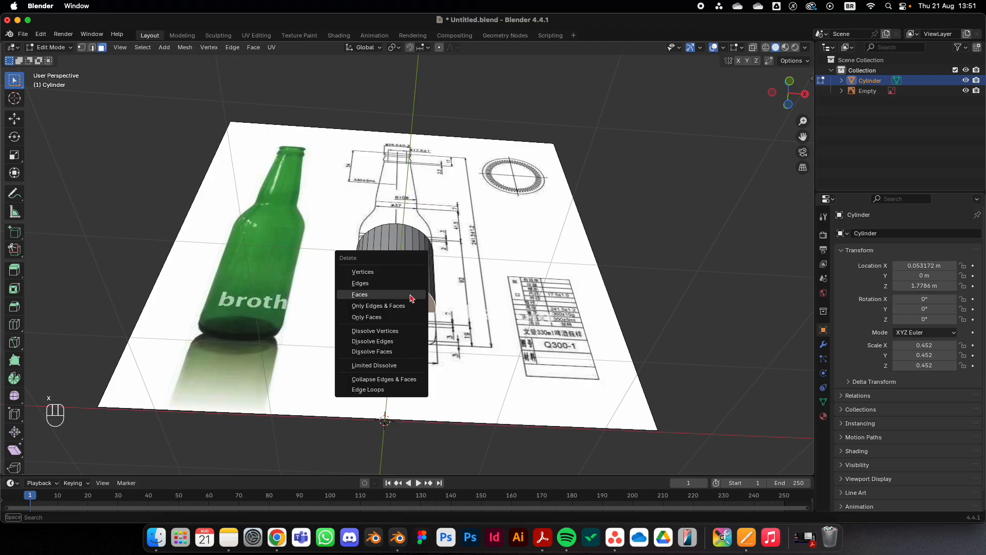
left_click(393, 297)
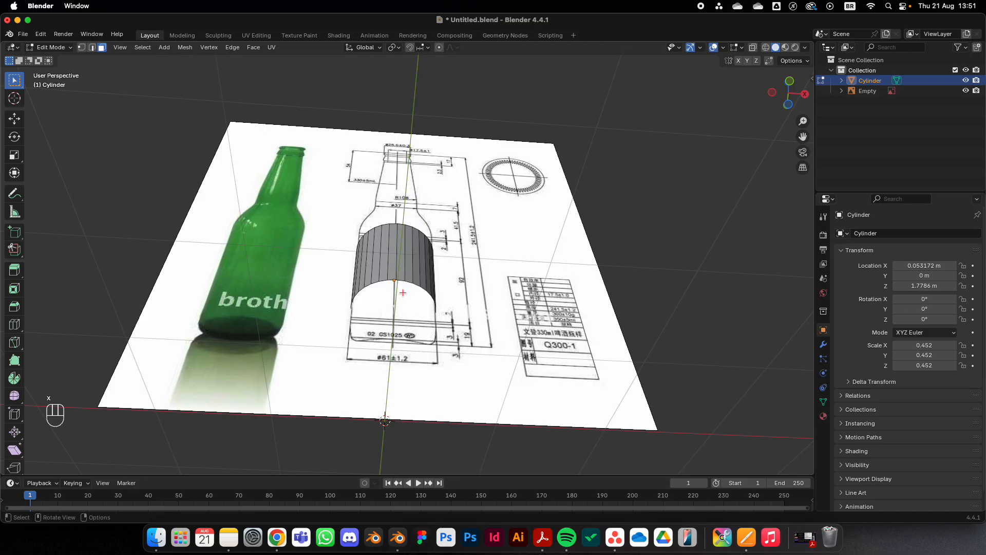
Step: Turn on X-ray in the front view and set the cylinder's Edit Mode to vertex selection
key("KP_1")
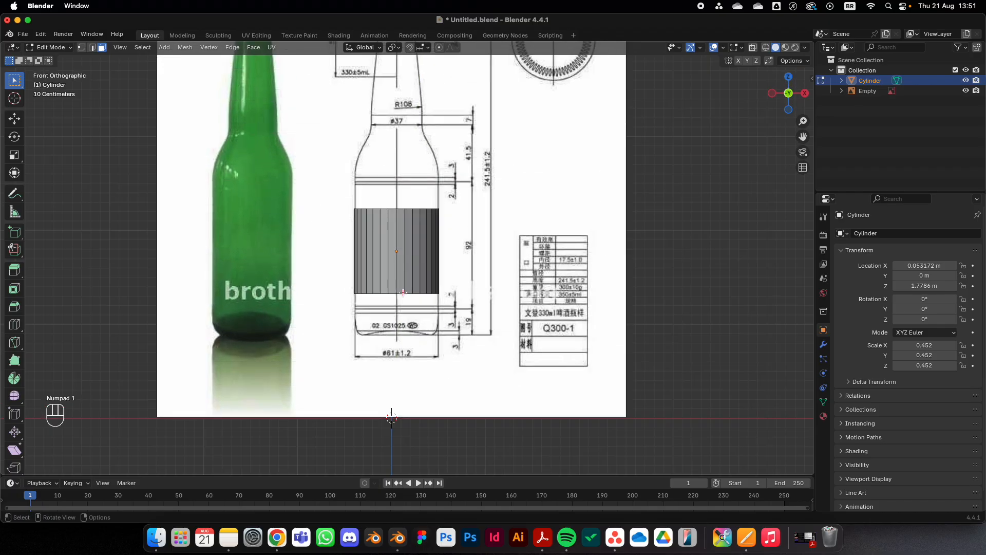
middle_click_drag(413, 262, 390, 284, "shift")
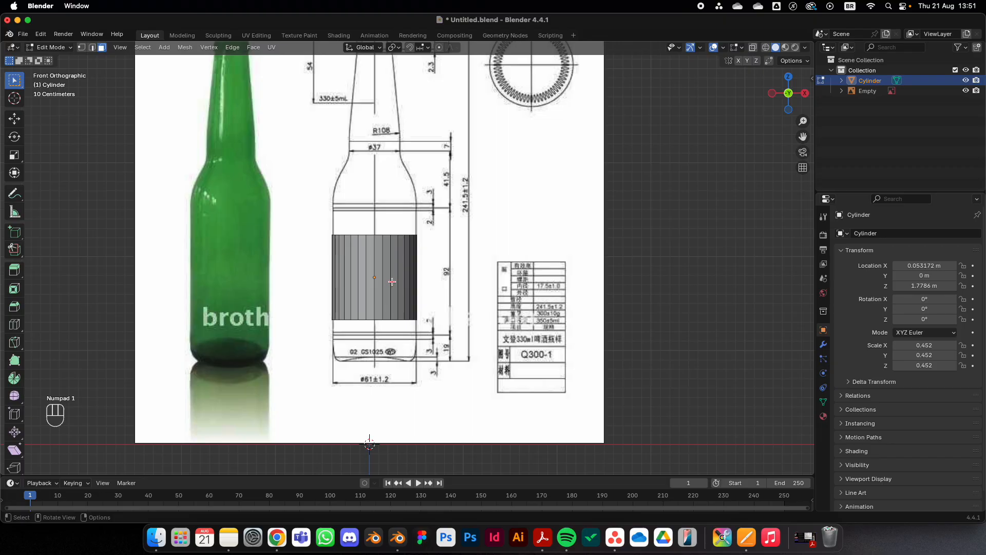
key("Tab")
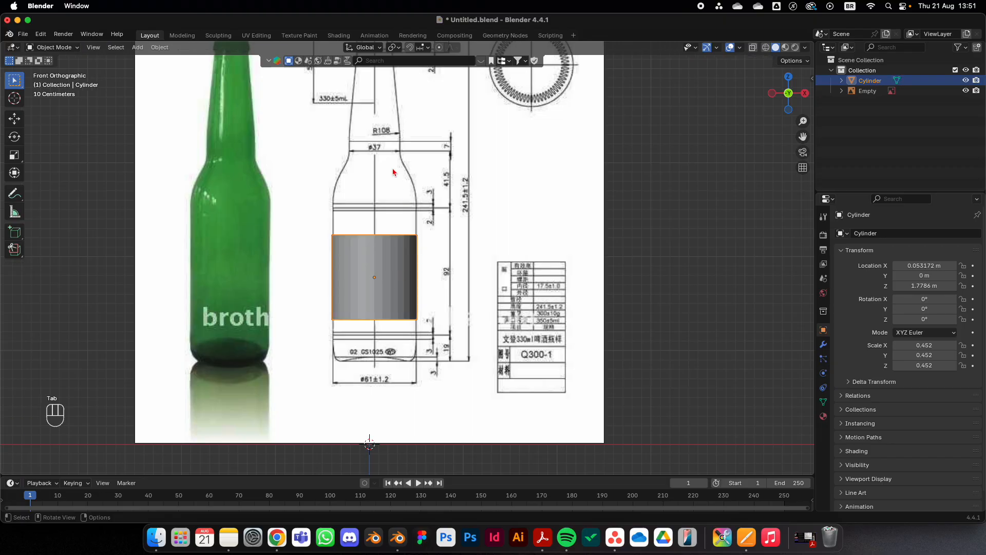
left_click(754, 49)
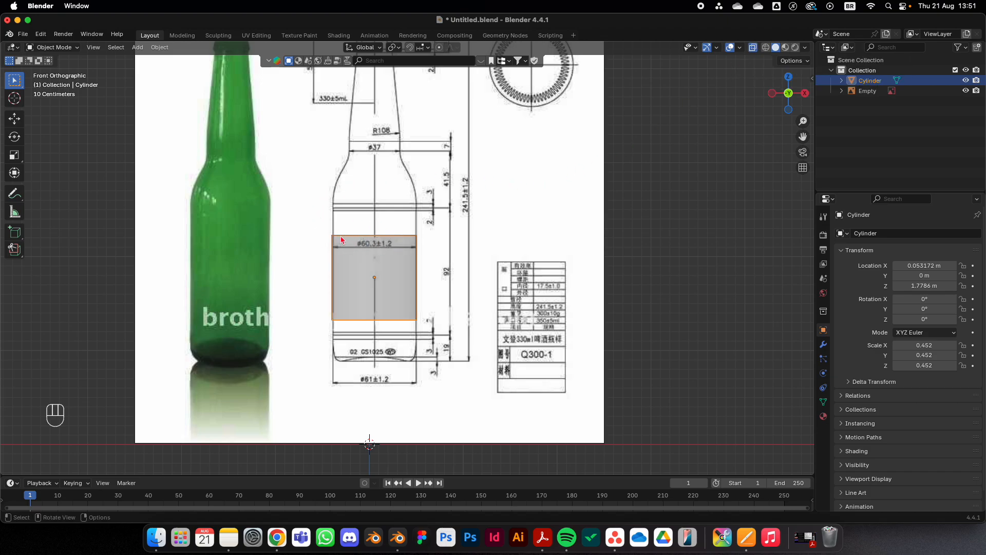
key("Tab")
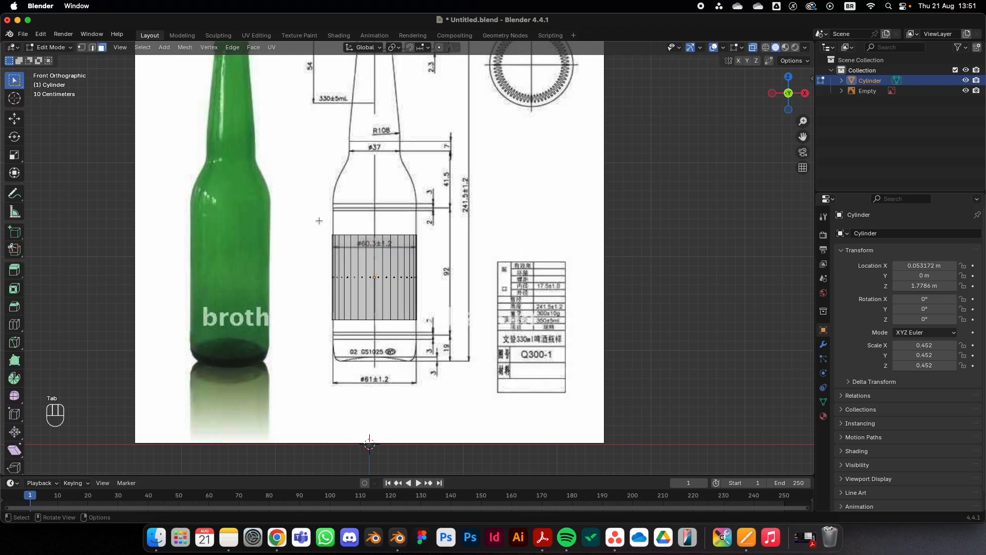
left_click(82, 48)
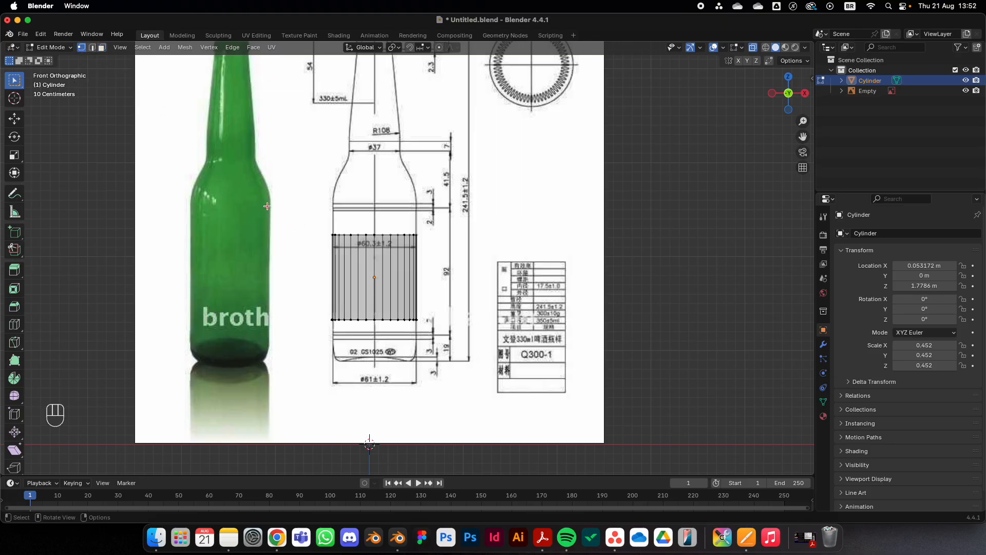
Step: Box-select the cylinder's upper vertices with X-ray on, and try the same selection with X-ray off
left_click_drag(273, 191, 452, 261)
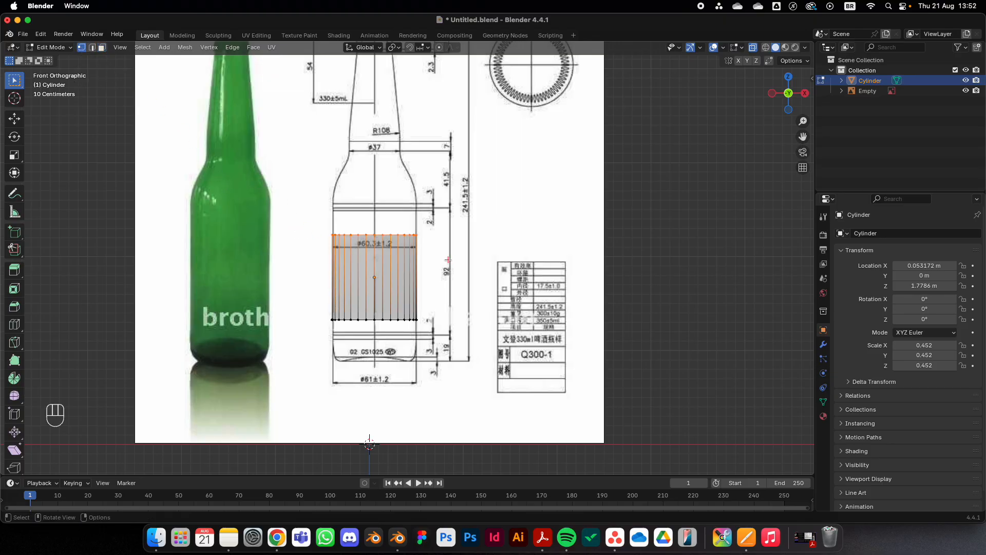
mouse_move(444, 241)
middle_mouse_down()
mouse_move(426, 251)
mouse_move(444, 251)
middle_mouse_up()
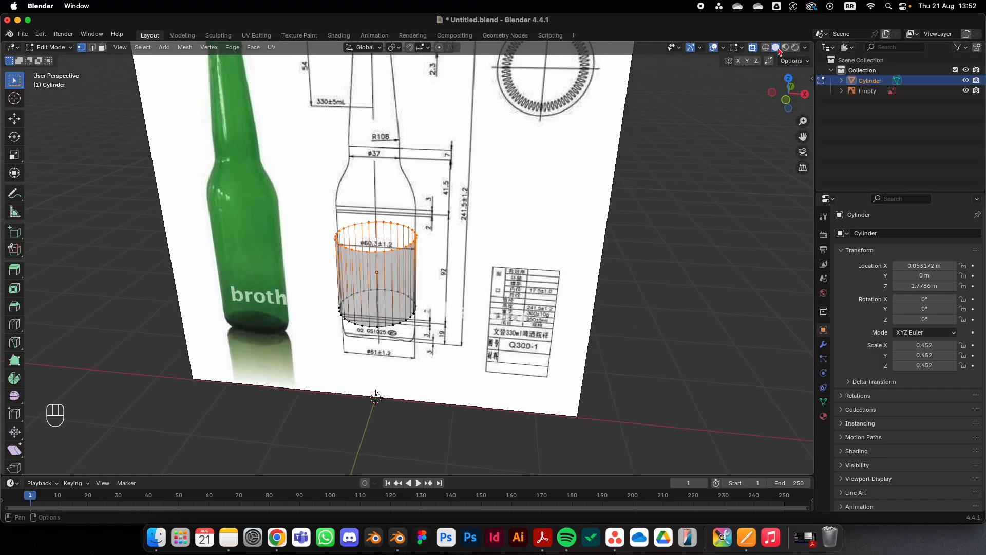
left_click(753, 48)
key("KP_1")
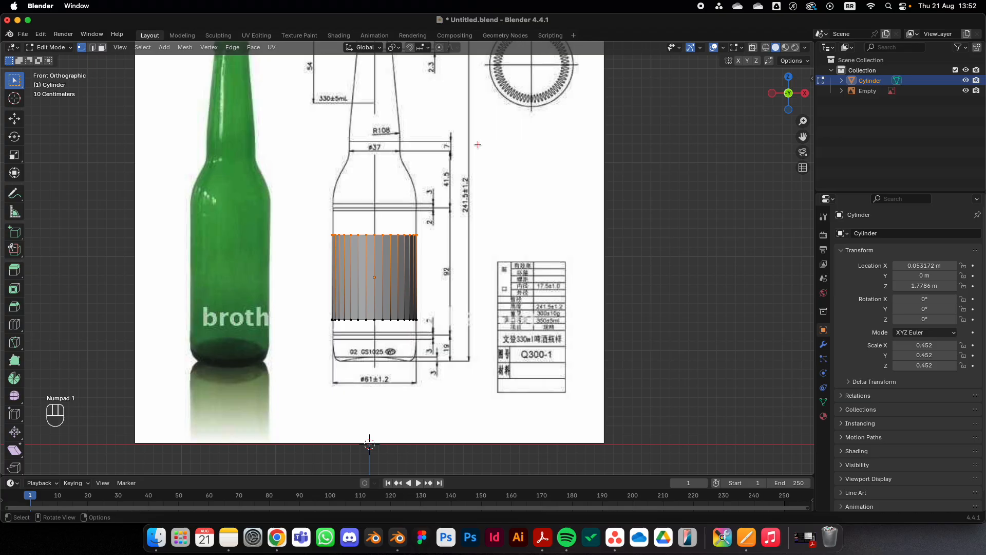
left_click(476, 224)
left_click_drag(251, 159, 480, 279)
middle_click_drag(519, 256, 396, 286)
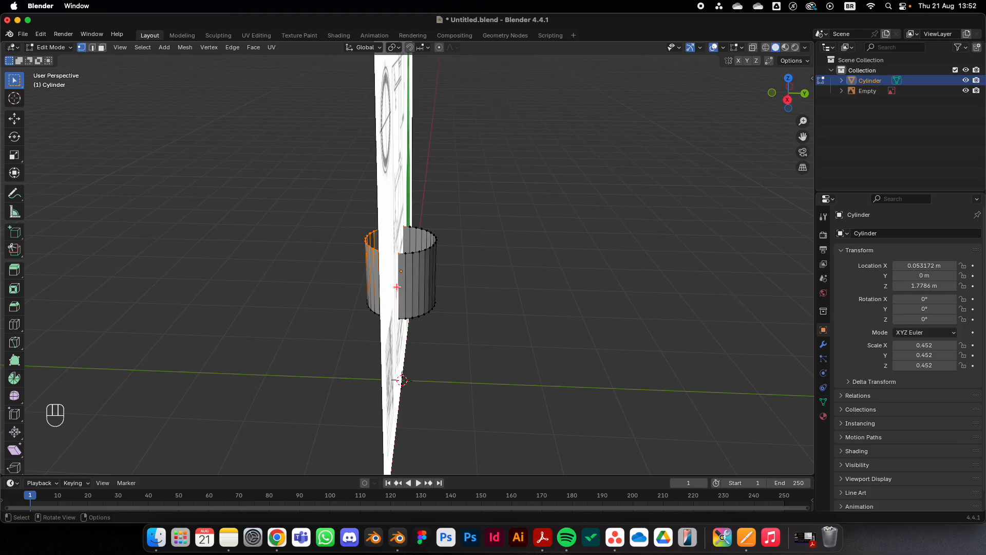
key("KP_1")
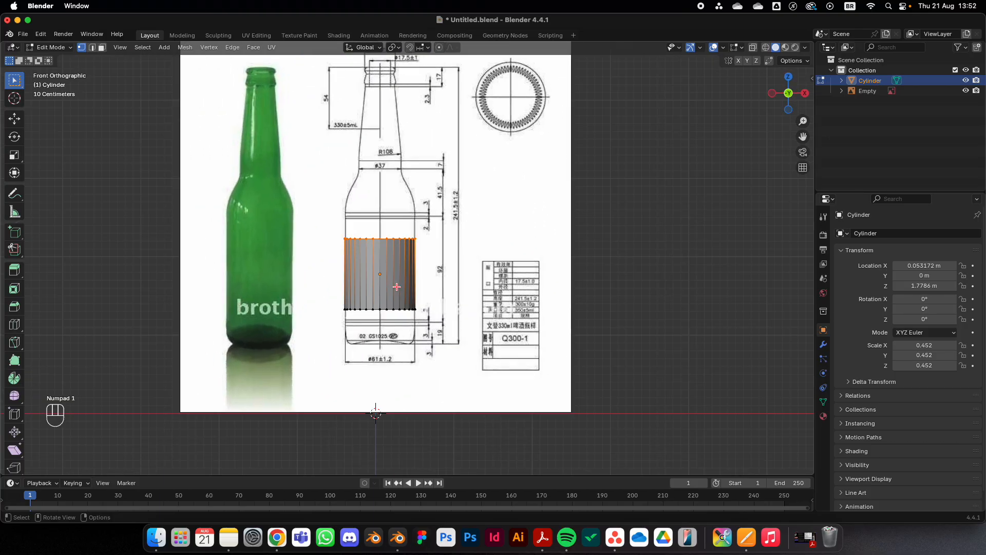
Step: Turn X-ray back on and box-select the complete upper ring of vertices, checking the selection from an angle
left_click(753, 47)
key("b")
left_click_drag(338, 219, 476, 284)
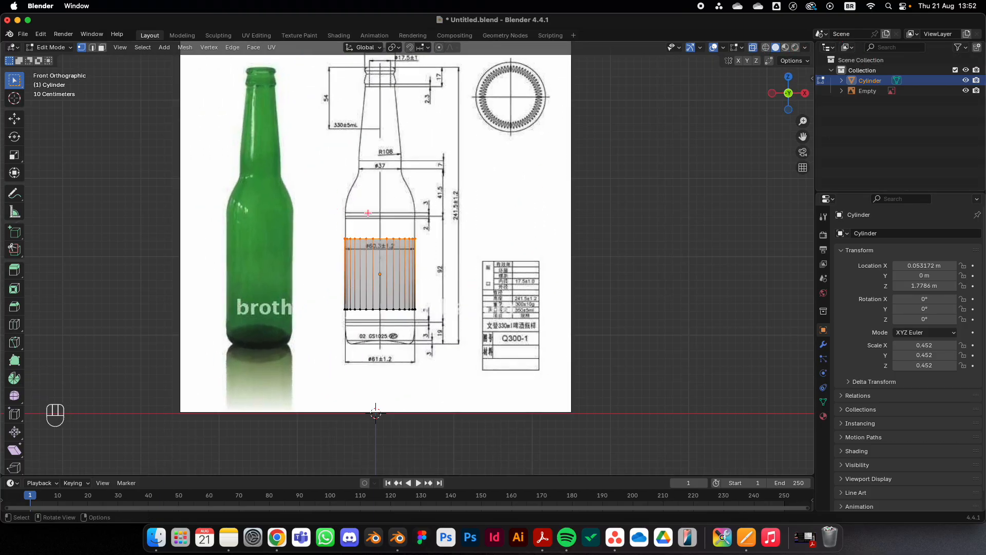
middle_click_drag(368, 213, 334, 267)
key("KP_1")
Step: Extrude the upper vertex ring about 0.259 m up along Z to the lowest line of the drawing's upper band
scroll(394, 218, "up", 5)
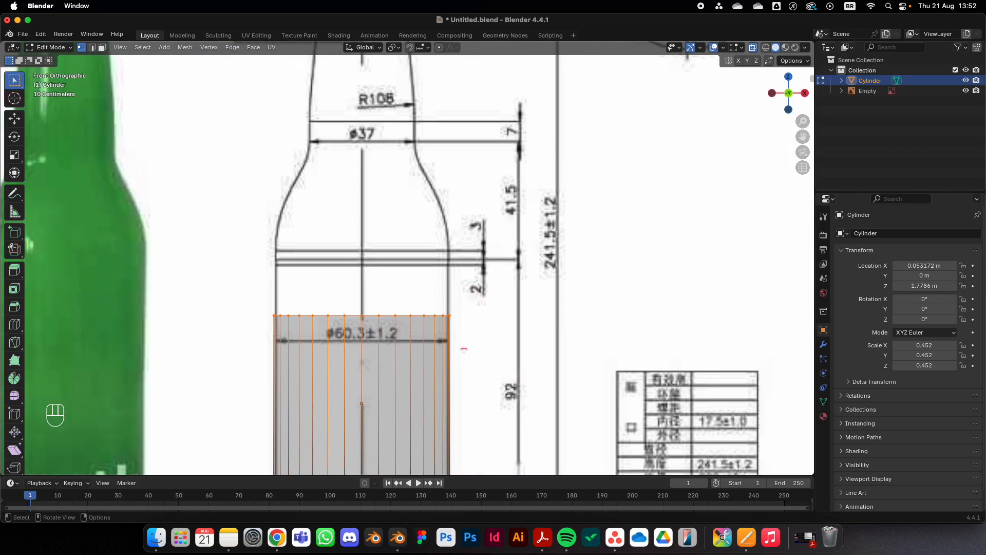
key("e")
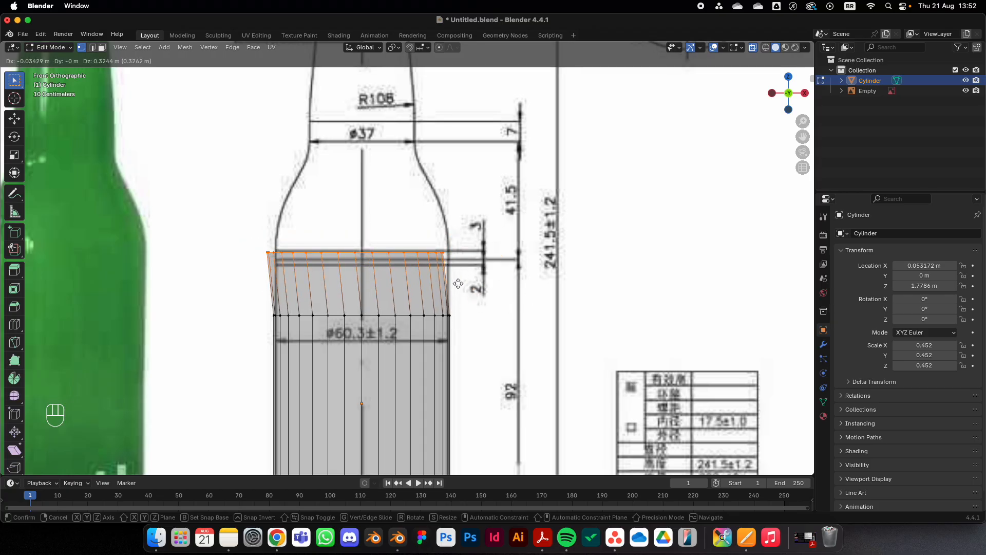
key("z")
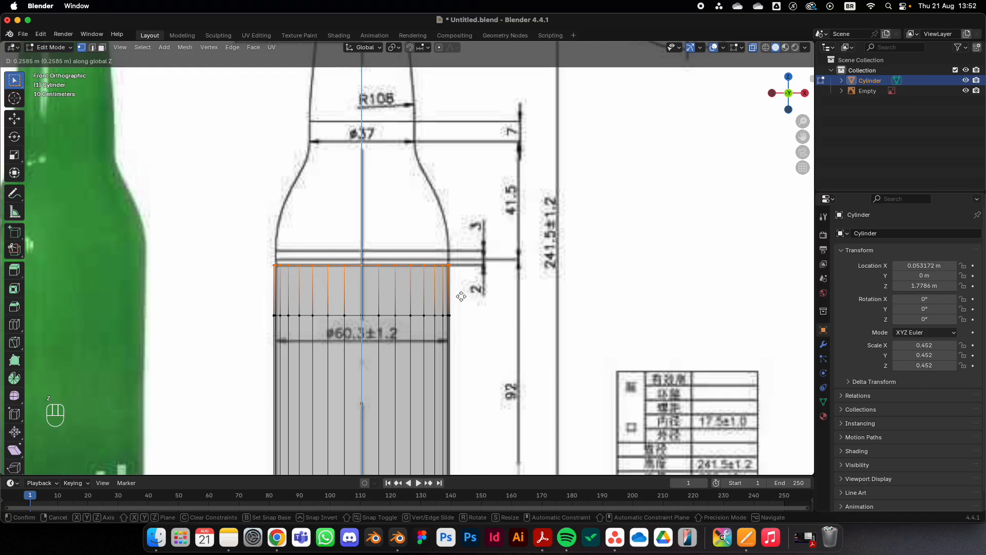
left_click(461, 296)
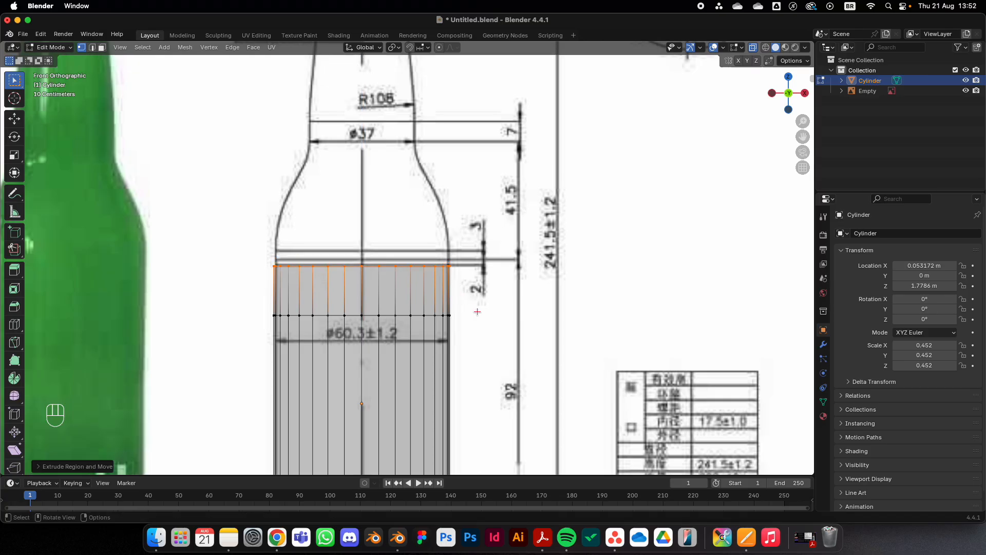
Step: Extrude the upper vertex ring about 0.079 m up along Z to the highest line of the drawing's 3 mm band
key("e")
key("z")
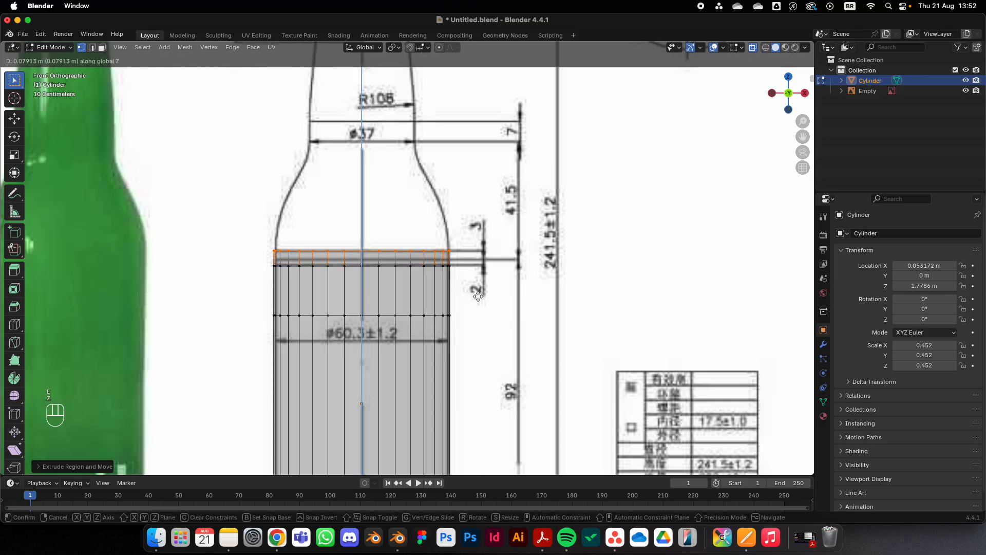
left_click(478, 296)
Step: Extrude the ring about 0.132 m up along Z and scale it to about 0.97 to start the shoulder curve
key("e")
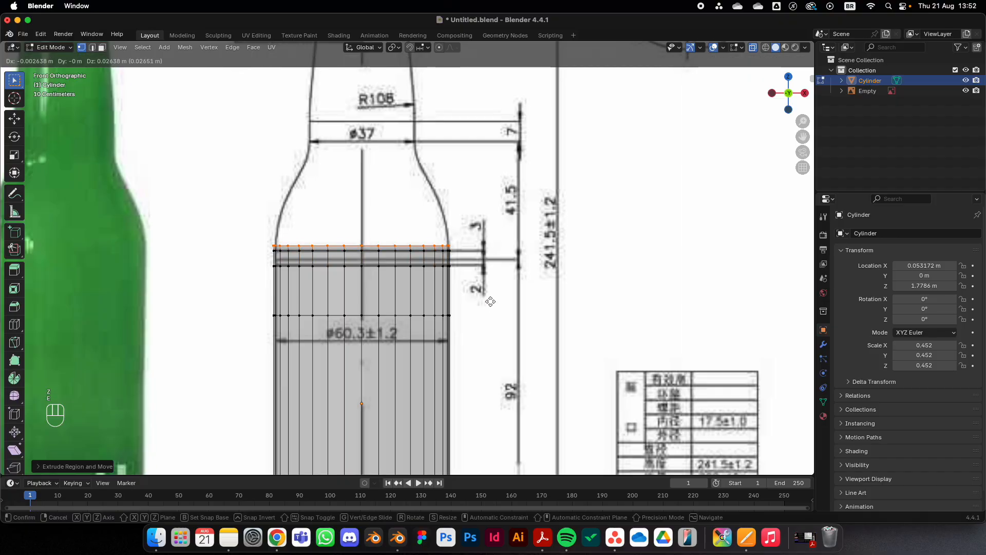
key("z")
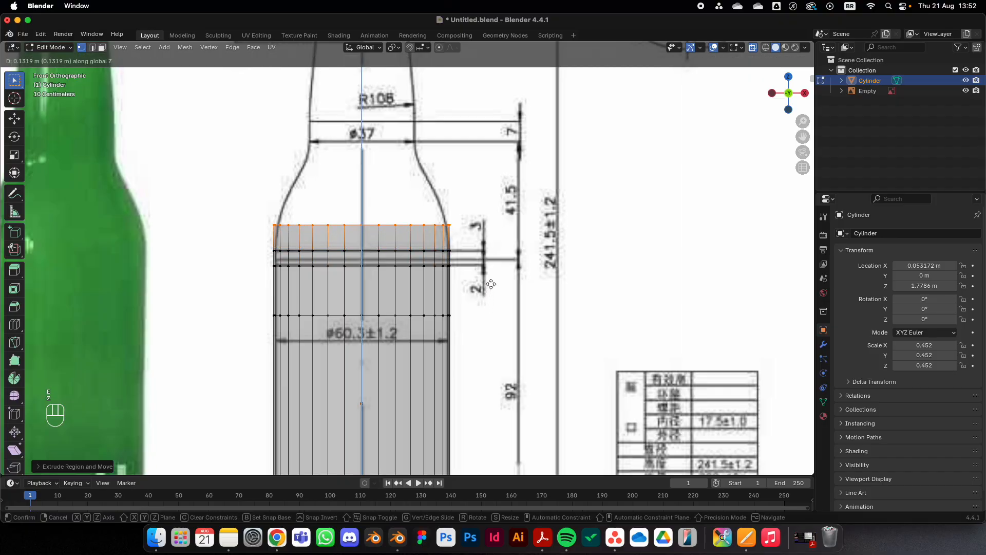
left_click(491, 284)
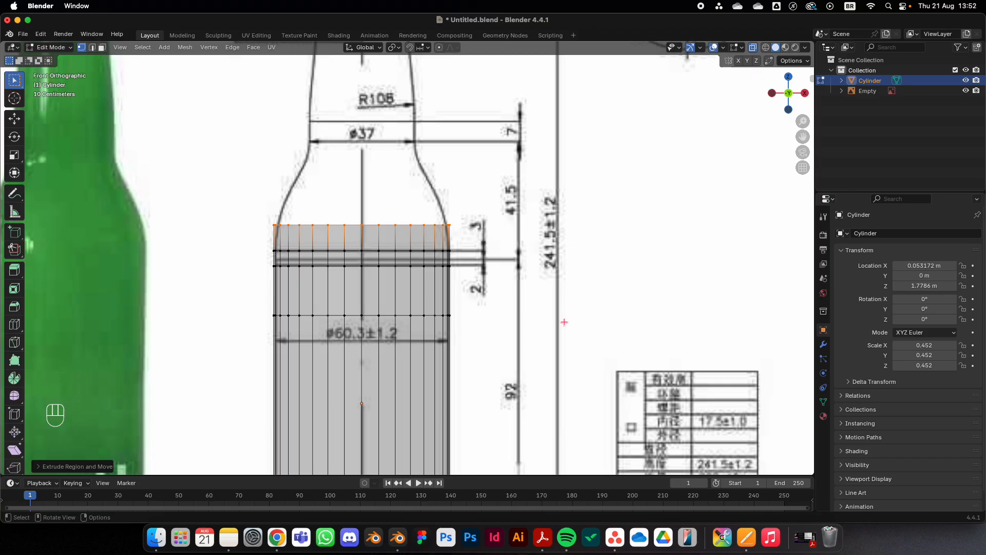
key("s")
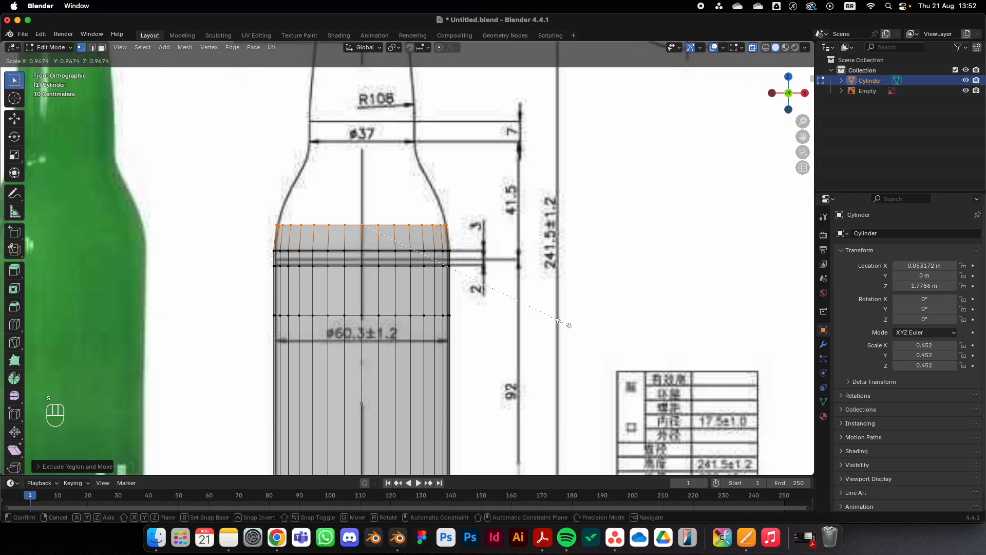
left_click(562, 323)
Step: Extrude the next shoulder ring up along Z and scale it to about 0.95 to meet the drawn outline
key("e")
key("z")
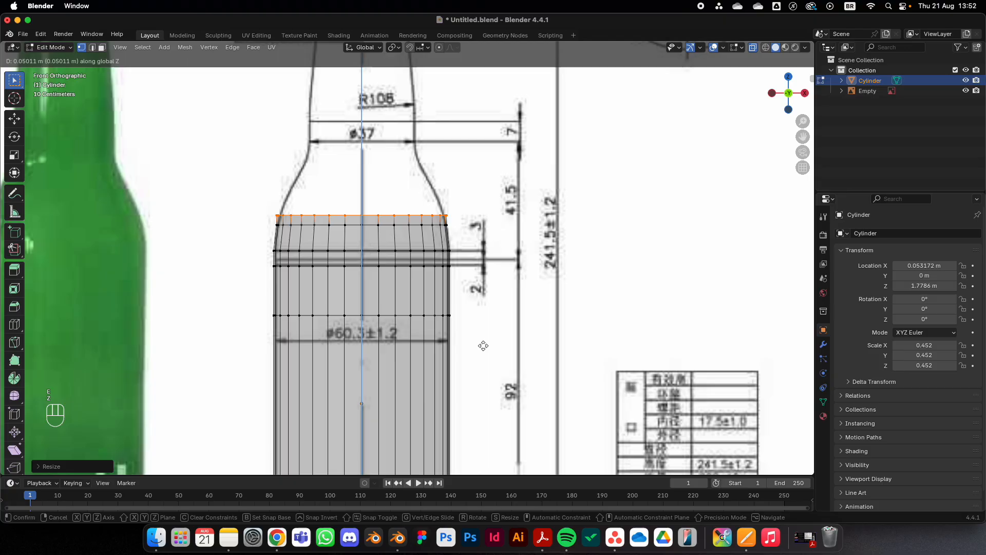
left_click(487, 337)
key("s")
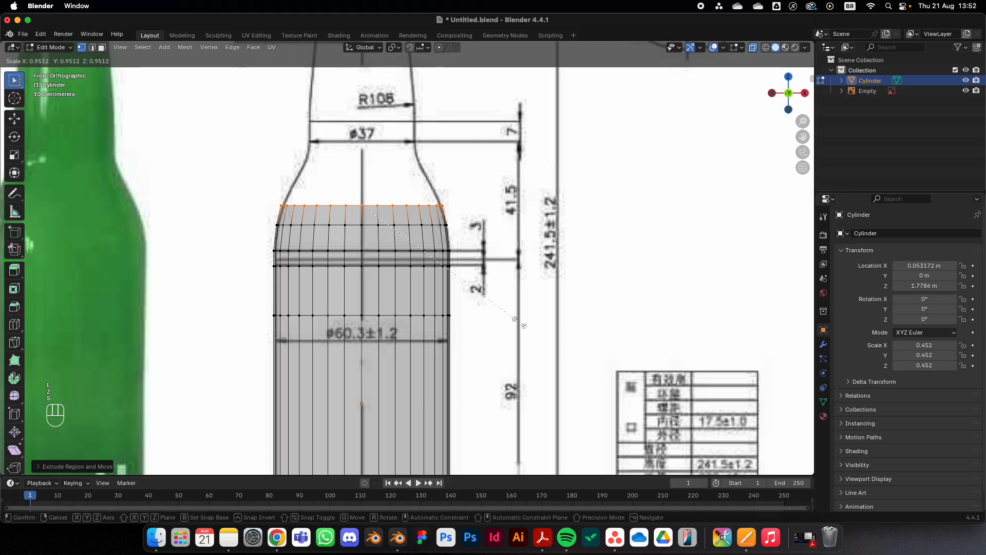
left_click(514, 330)
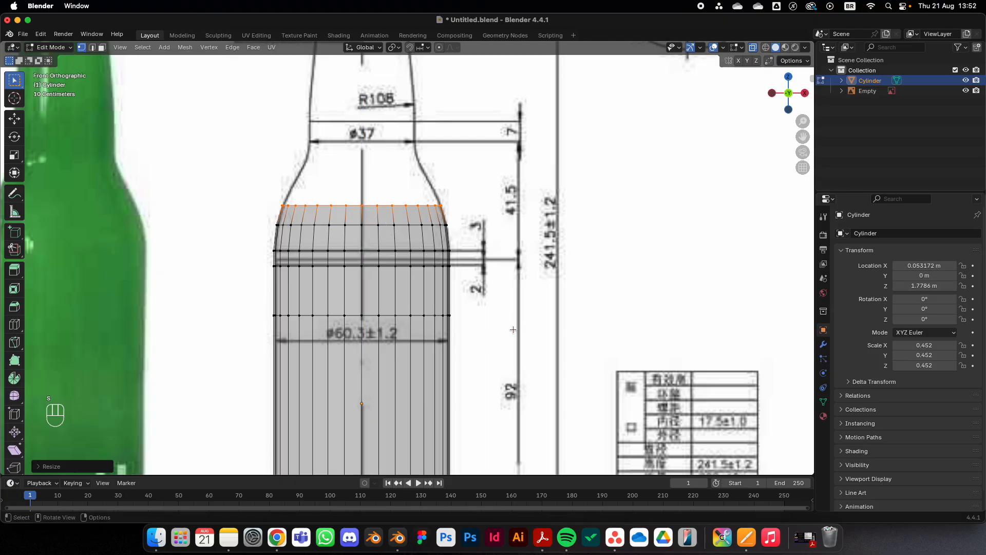
Step: Extrude the shoulder ring farther up along Z and scale it to about 0.87 on the narrowing outline
key("e")
key("z")
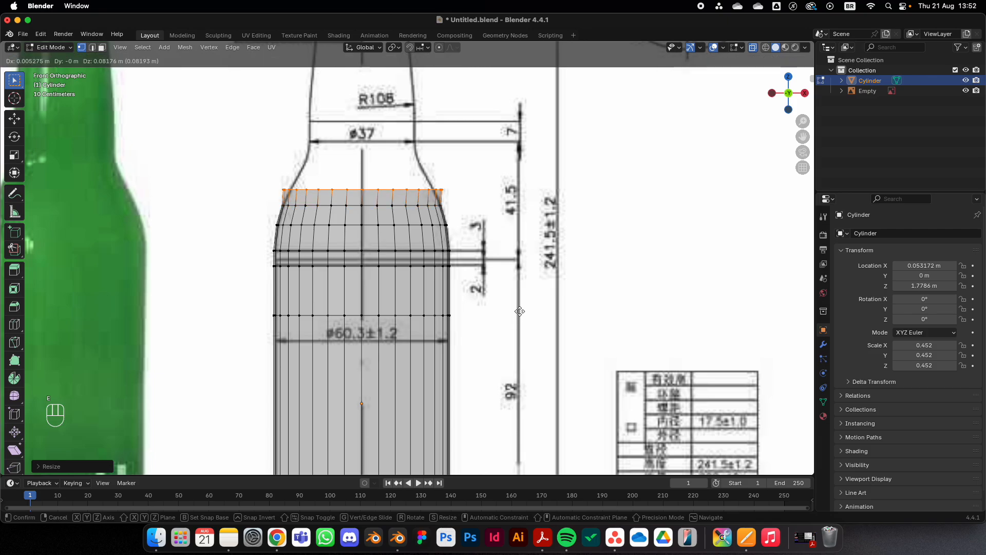
left_click(520, 306)
key("s")
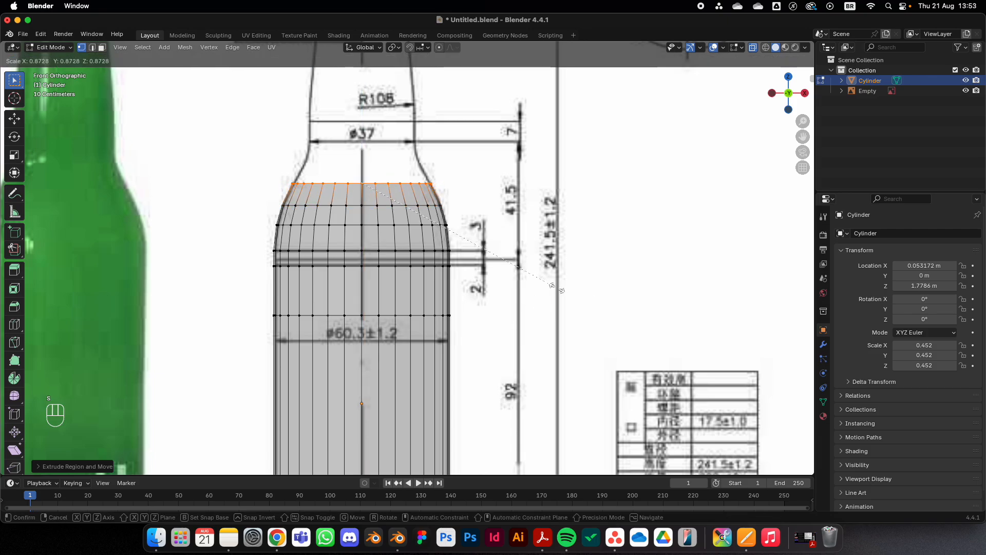
left_click(556, 287)
Step: Extrude another shoulder ring up along Z and scale it to about 0.84, just below the neck transition
key("e")
key("z")
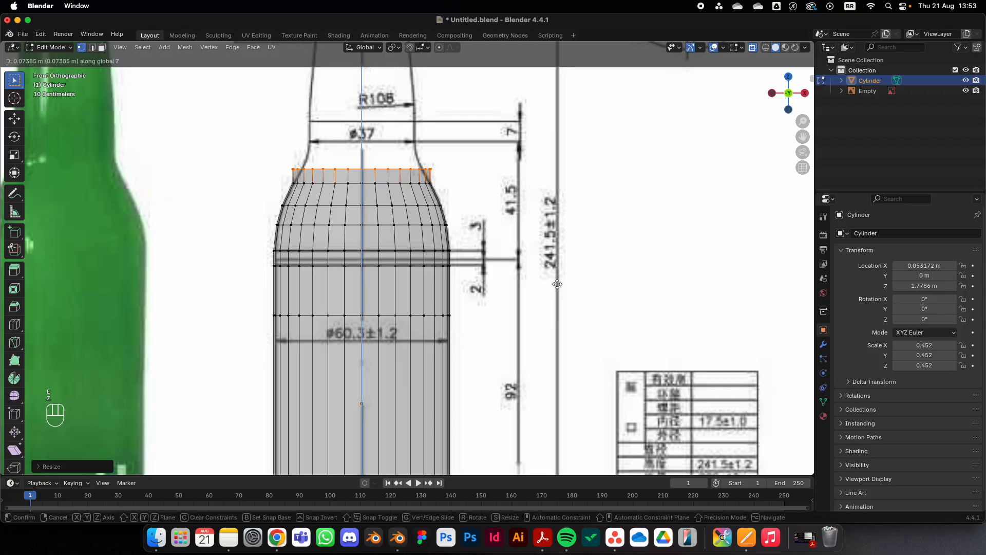
left_click(557, 278)
key("s")
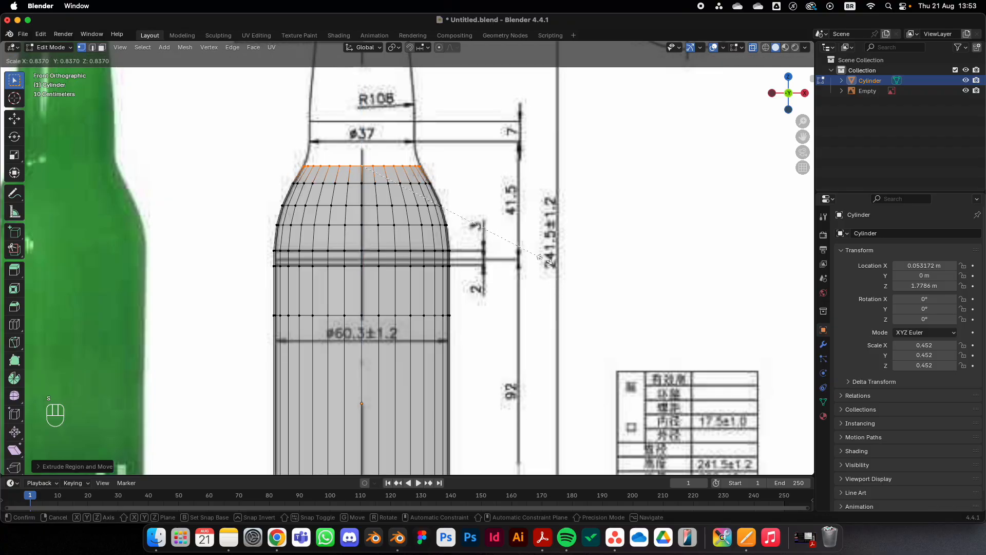
left_click(546, 261)
Step: Extrude the ring up along Z to just below the ø37 line and narrow it to the drawn outline
middle_click_drag(546, 261, 551, 370, "shift")
key("e")
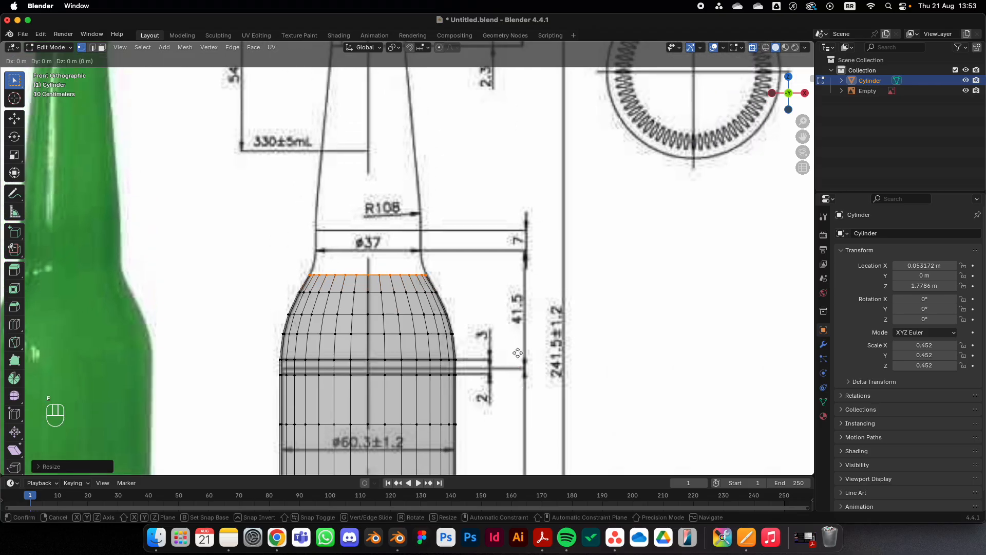
key("z")
left_click(518, 340)
key("s")
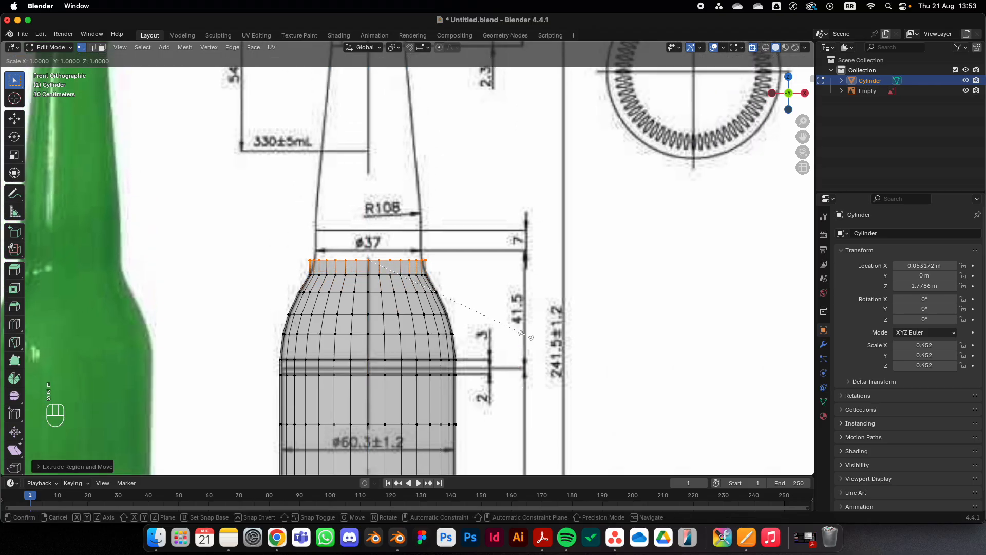
left_click(509, 329)
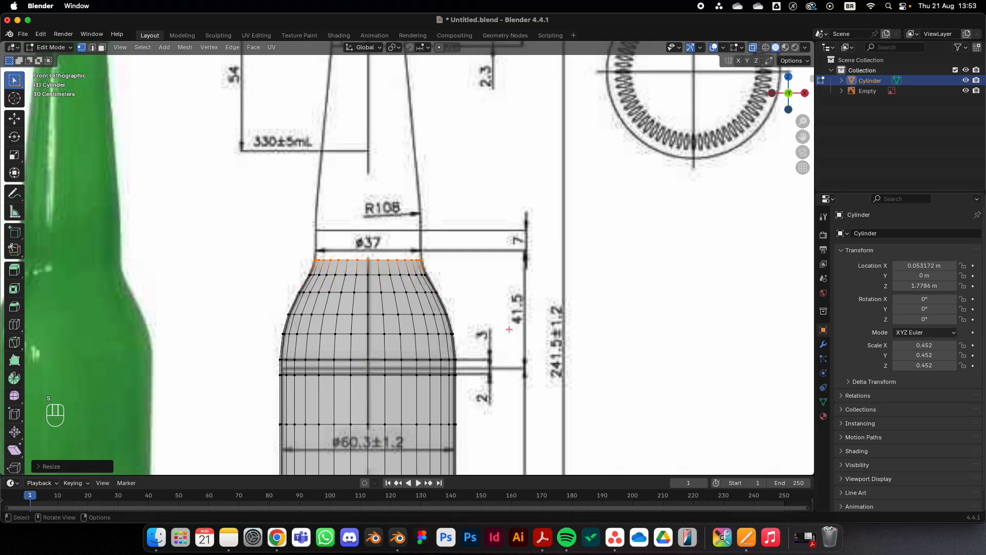
Step: Extrude the ring up along Z to the ø37 line, and again about 0.103 m to the 7 mm band's upper line, matching the outline's width
key("e")
key("z")
left_click(513, 320)
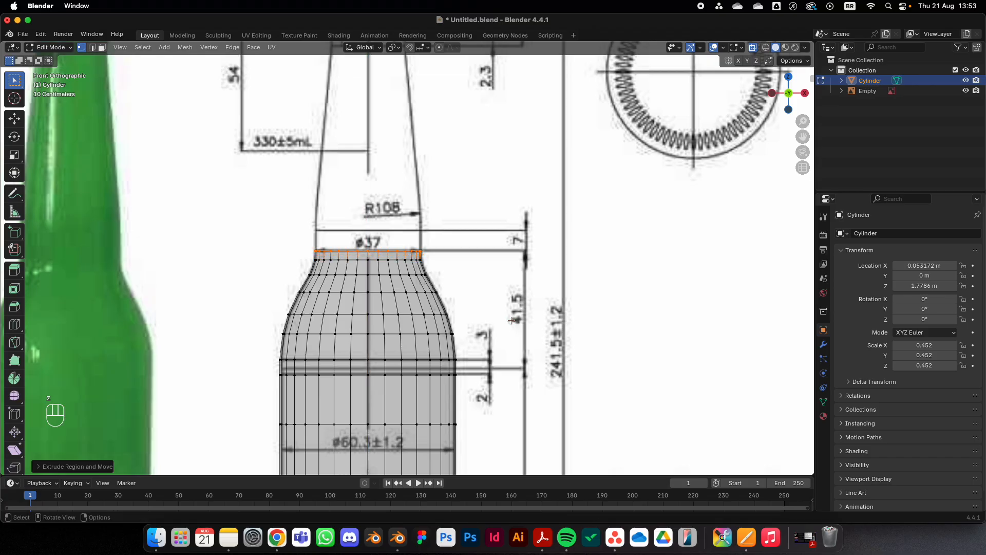
key("e")
key("z")
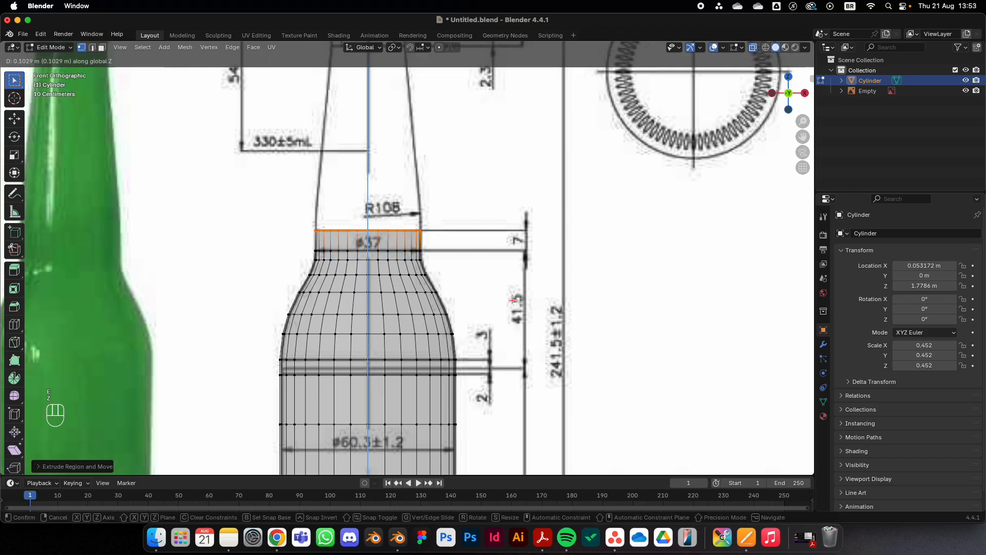
key("s")
left_click(515, 301)
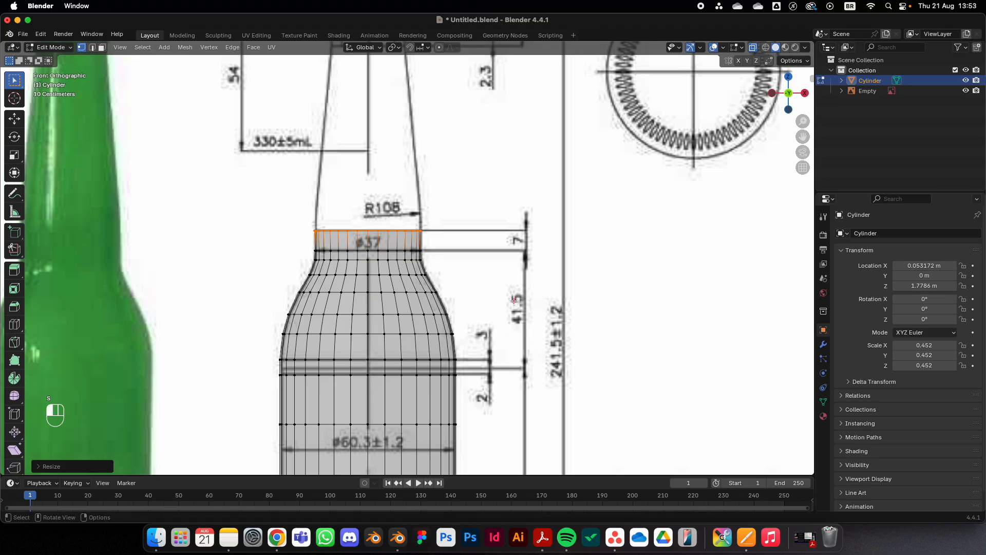
Step: Extrude the lower neck ring up along Z to the R108 label and scale it to about 0.98
middle_click_drag(518, 302, 514, 375, "shift")
key("e")
key("z")
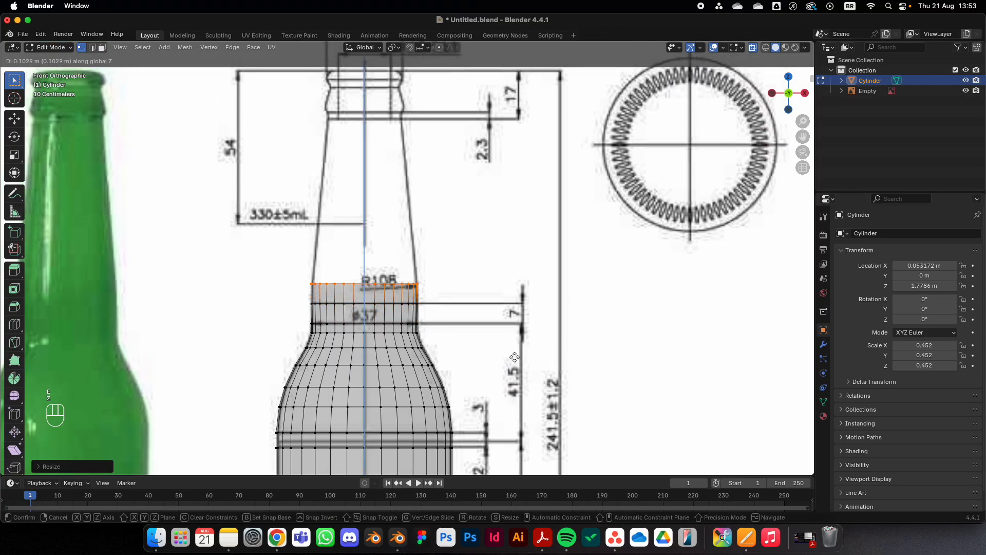
left_click(514, 357)
key("s")
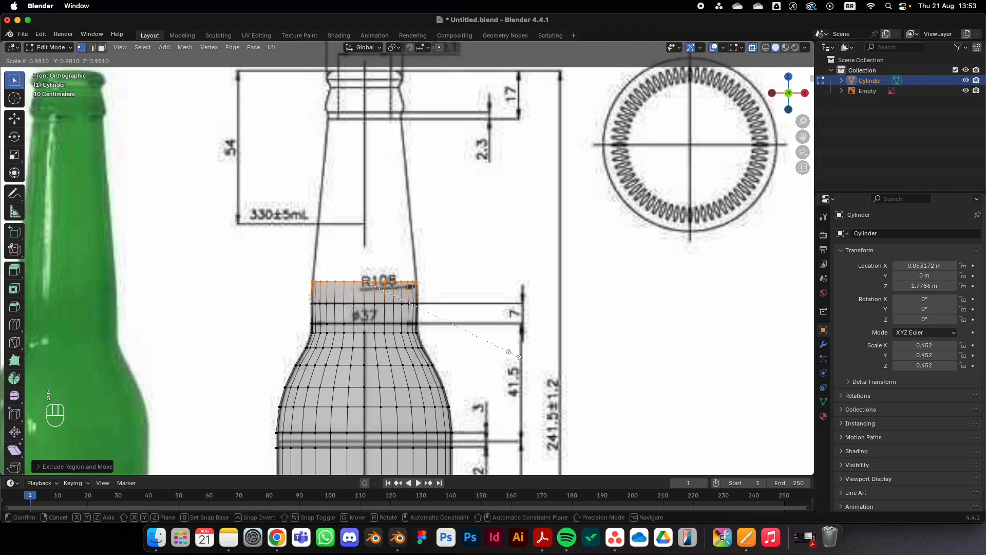
left_click(514, 354)
Step: Extrude the neck ring about 0.158 m up along Z and scale it to about 0.95 to follow the taper
key("e")
key("z")
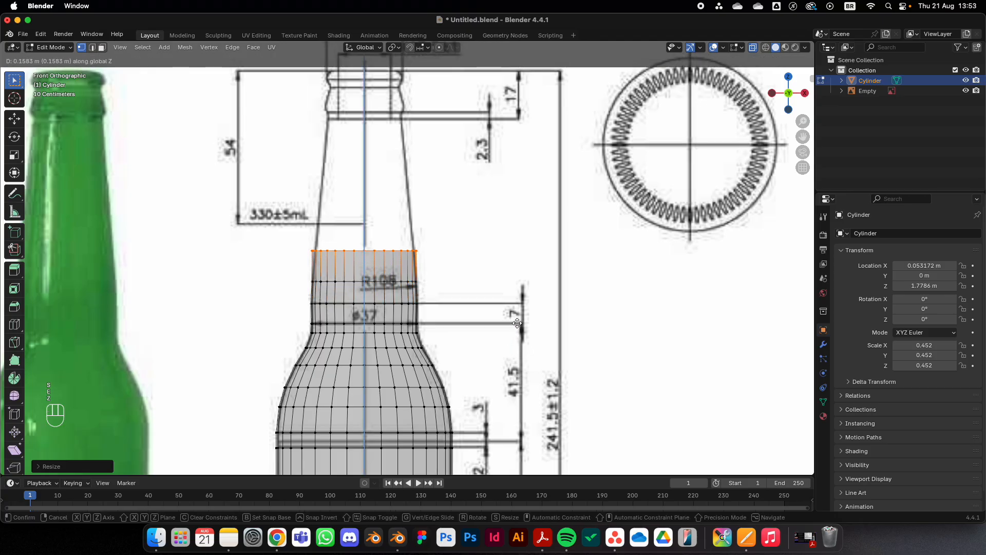
left_click(512, 323)
key("s")
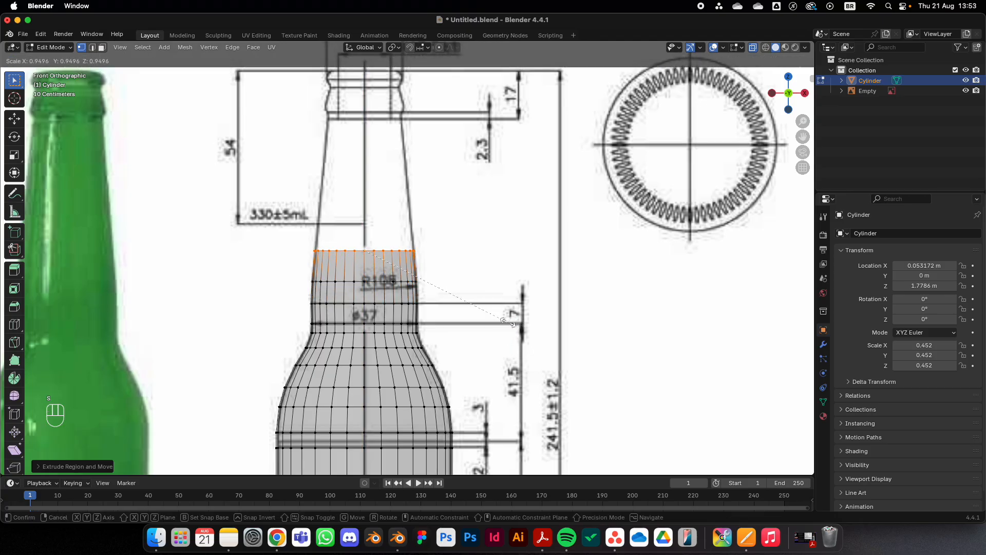
left_click(507, 321)
Step: Extrude the neck ring up along Z to just above the 330±5mL line and scale it to about 0.96
middle_click_drag(507, 322, 508, 408, "shift")
key("e")
key("z")
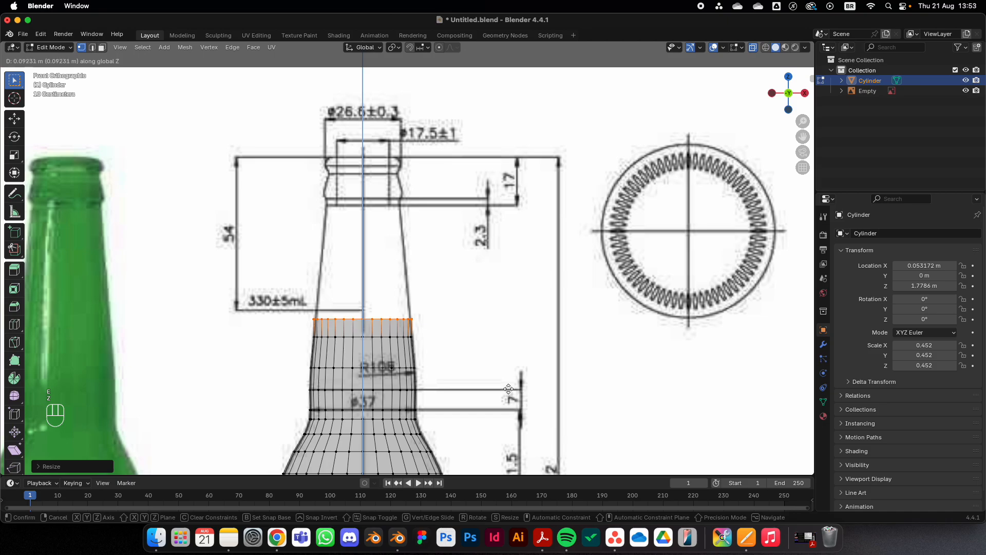
left_click(509, 370)
key("s")
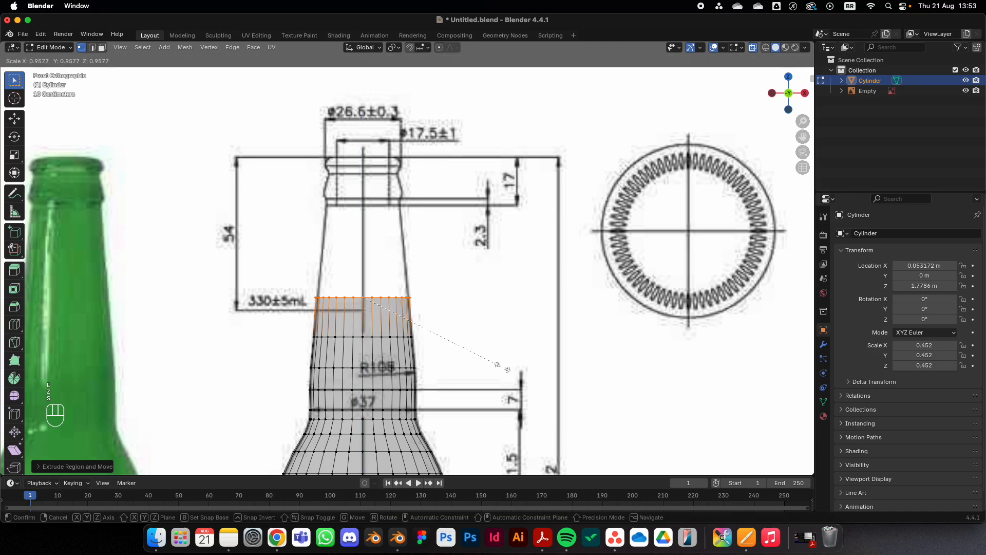
left_click(497, 367)
Step: Extrude the neck ring up along Z to the collar's lowest line and scale it to about 0.84 to fit the outline
key("e")
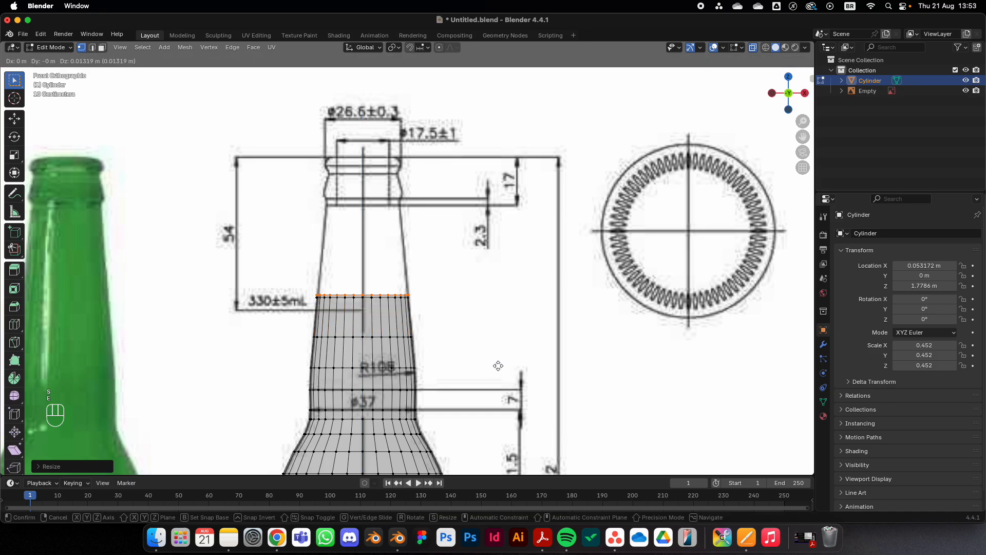
key("z")
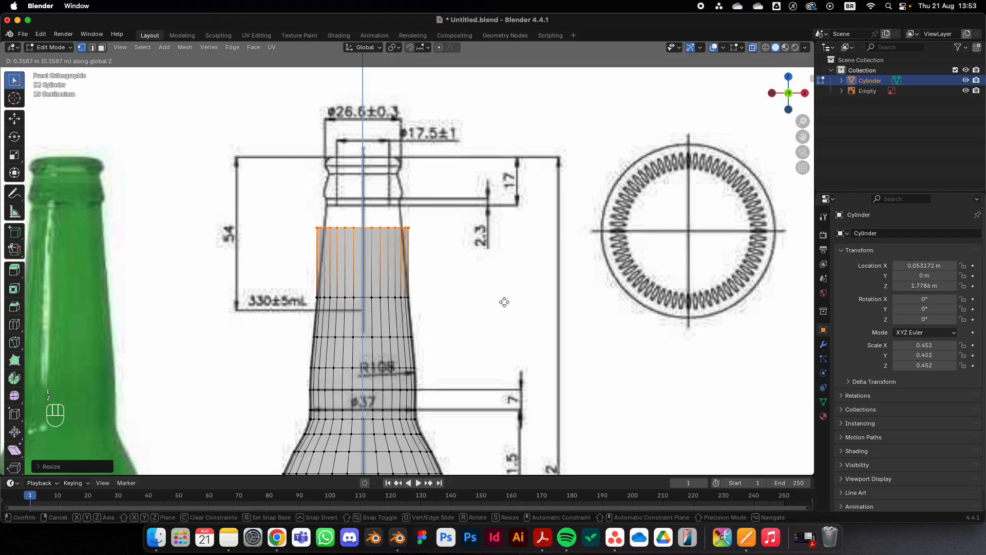
left_click(507, 286)
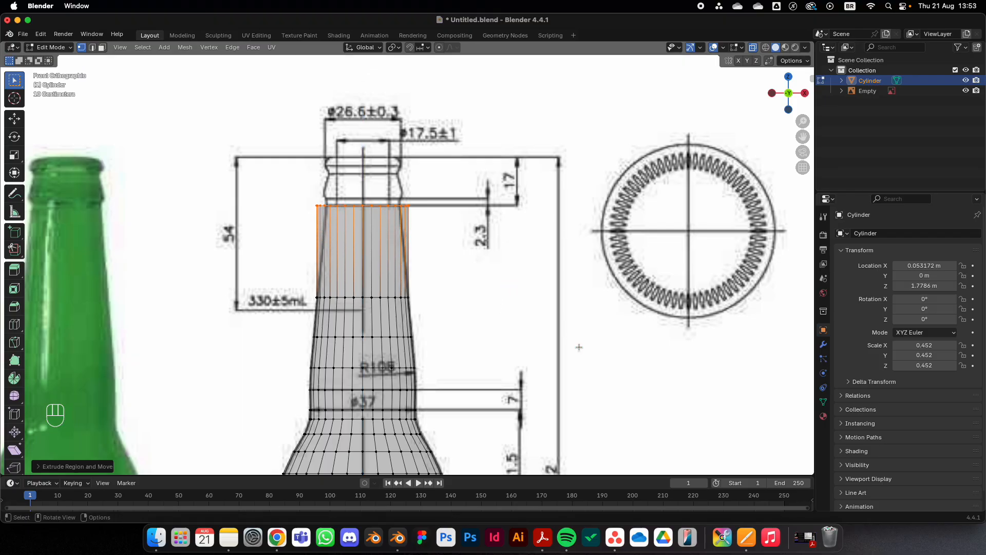
key("s")
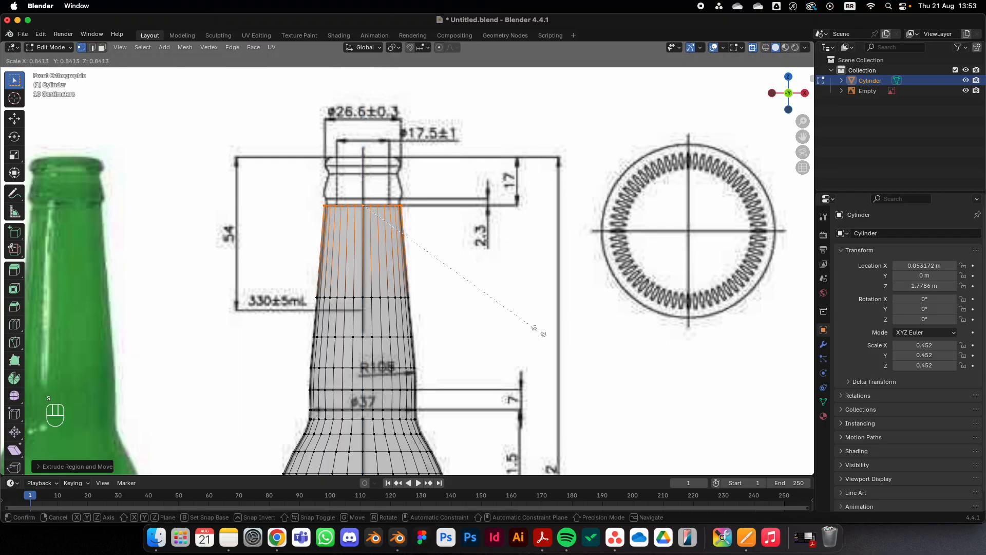
left_click(528, 329)
Step: Extrude the ring up along Z to the upper line of the 2.3 mm collar band and widen it slightly to the outline
key("e")
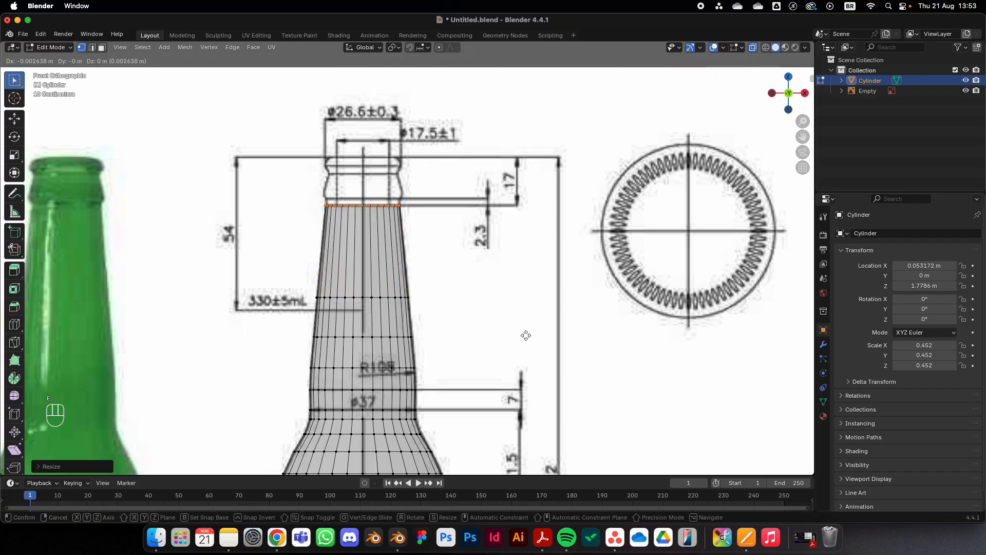
key("z")
left_click(524, 327)
key("s")
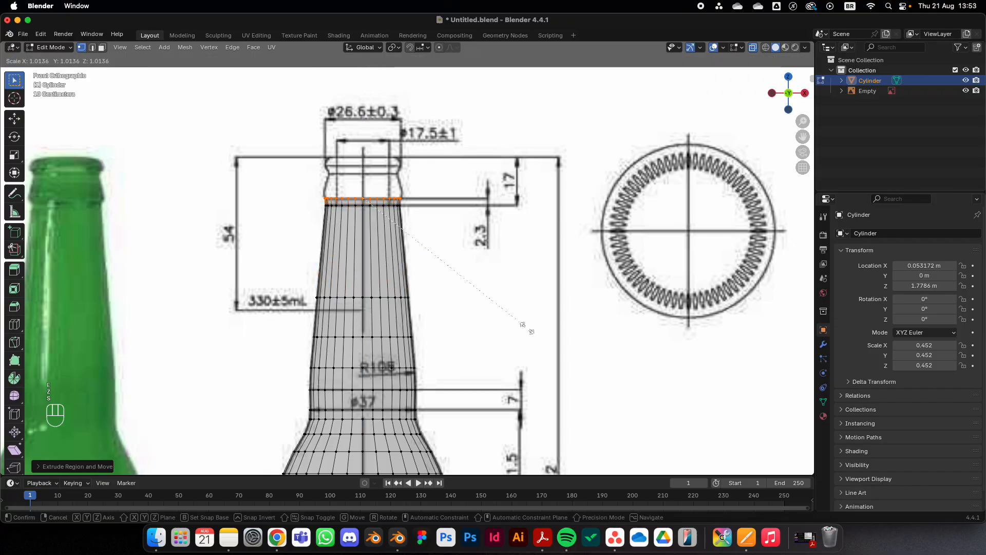
left_click(528, 329)
Step: Extrude the collar ring slightly up along Z and scale it to about 1.04 at the collar's widest part
key("e")
key("z")
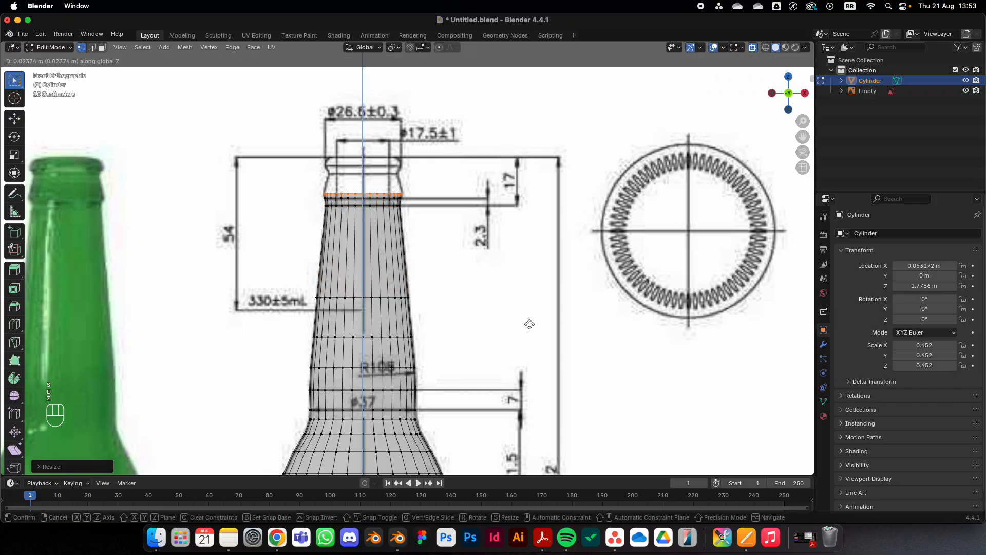
left_click(530, 324)
key("s")
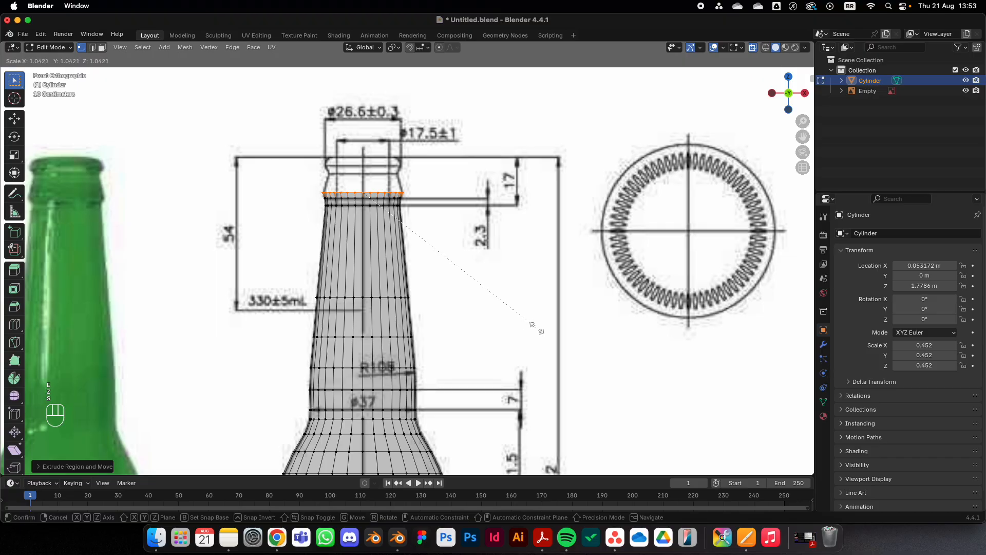
left_click(534, 326)
Step: Extrude the collar ring up along Z to the underside of the lip and scale it to about 0.87
key("e")
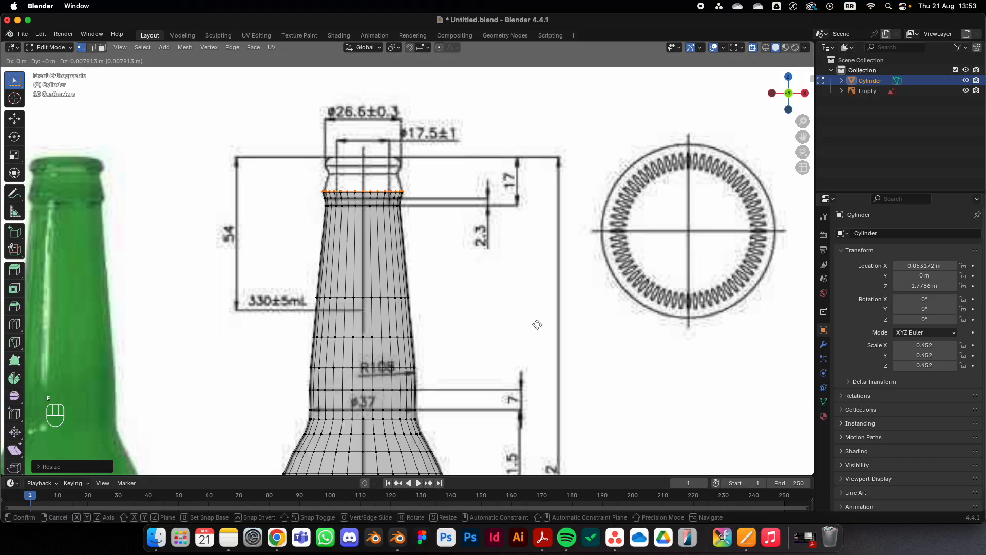
key("z")
left_click(538, 309)
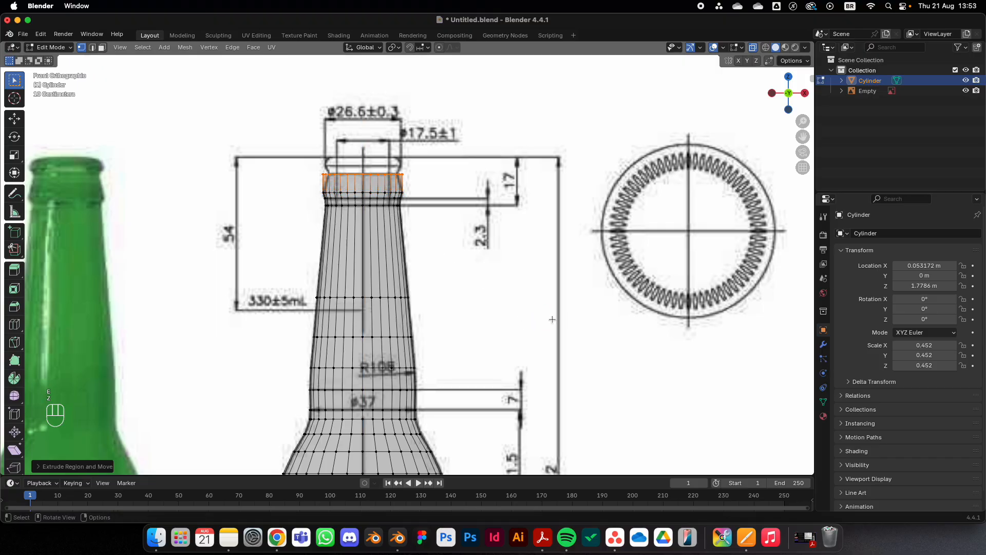
key("s")
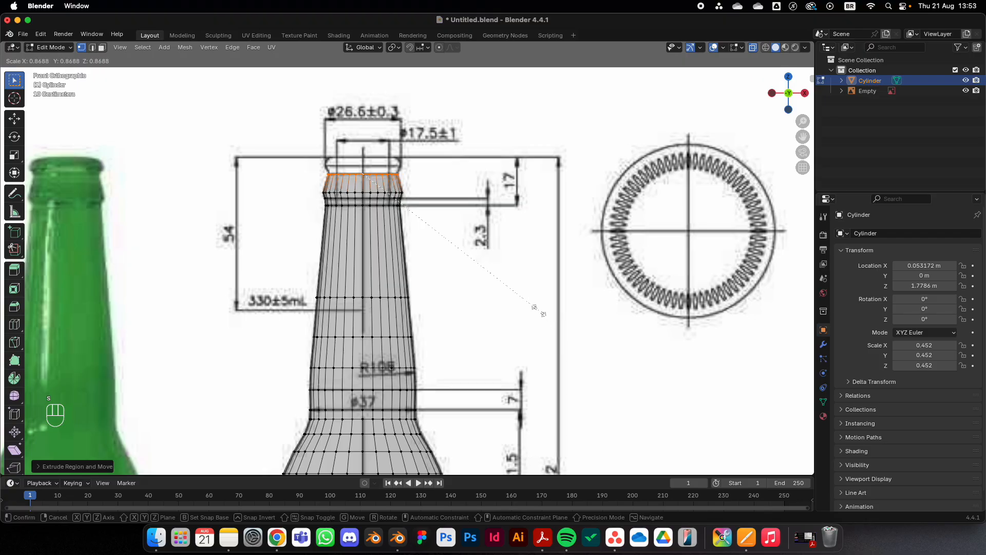
left_click(538, 310)
Step: Extrude the ring about 0.04 m up along Z to mid-lip height and scale it to about 1.09 to match the outline
middle_click_drag(538, 309, 542, 359, "shift")
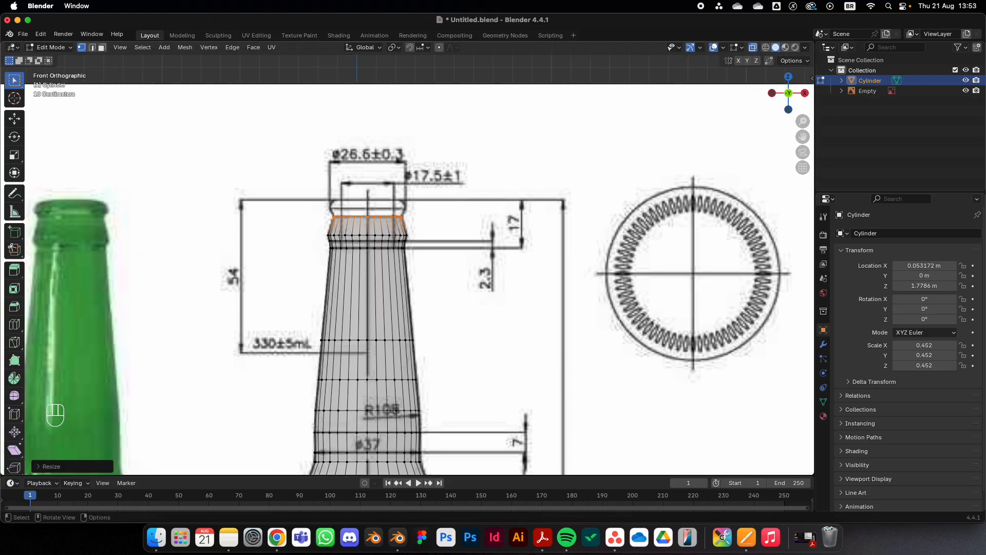
key("e")
key("z")
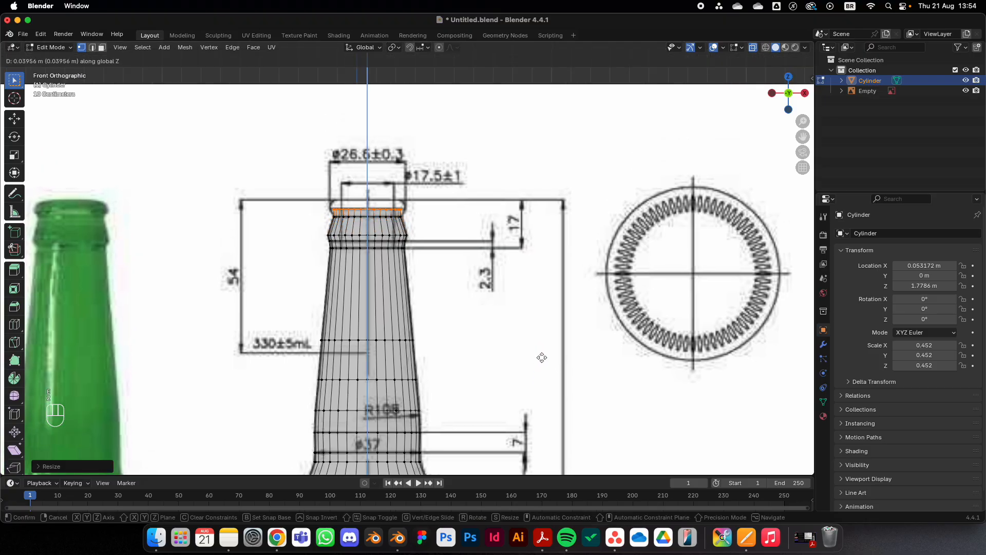
left_click(540, 356)
key("s")
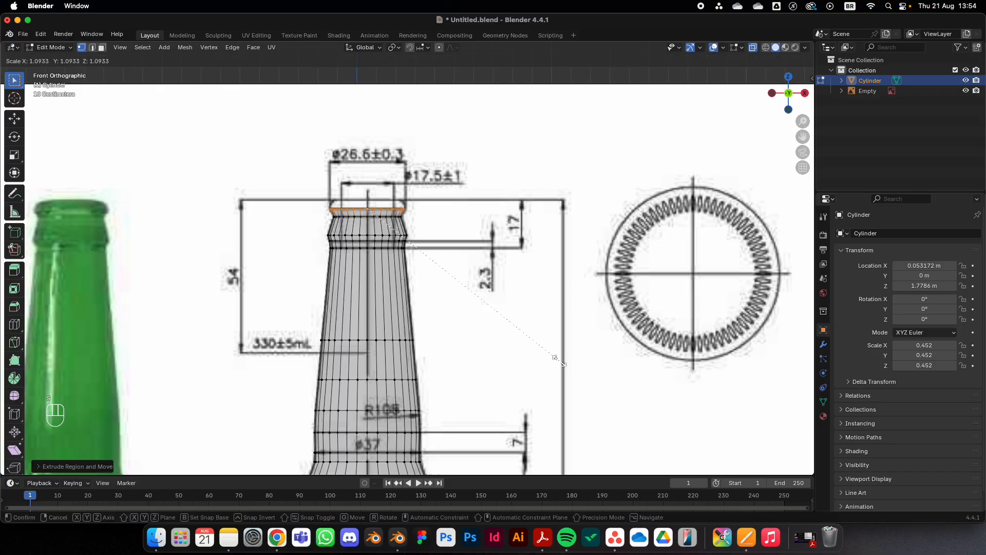
left_click(564, 355)
Step: Extrude the lip ring up along Z to the drawing's top line, scale it to about 0.93 and leave Edit Mode
key("e")
key("z")
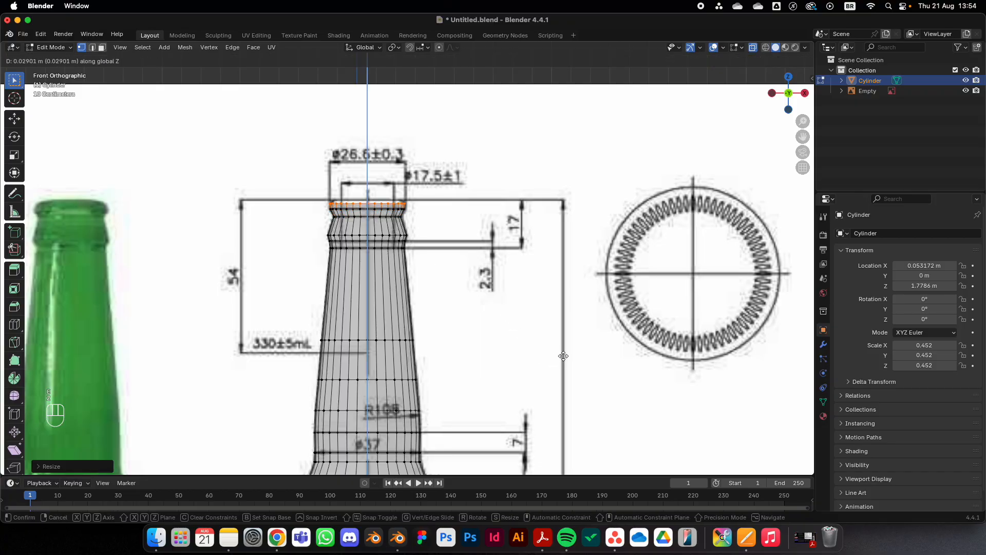
left_click(563, 354)
key("s")
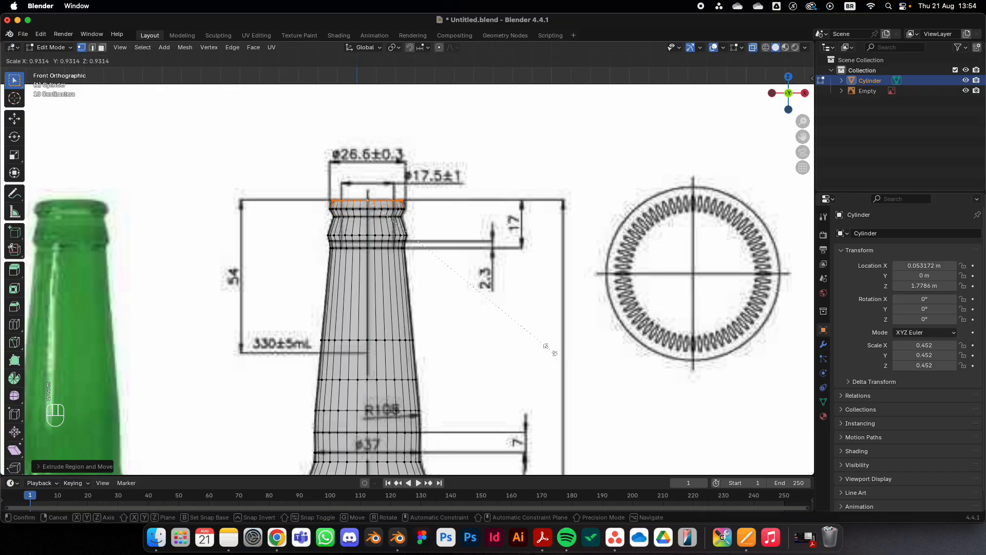
left_click(546, 349)
key("Tab")
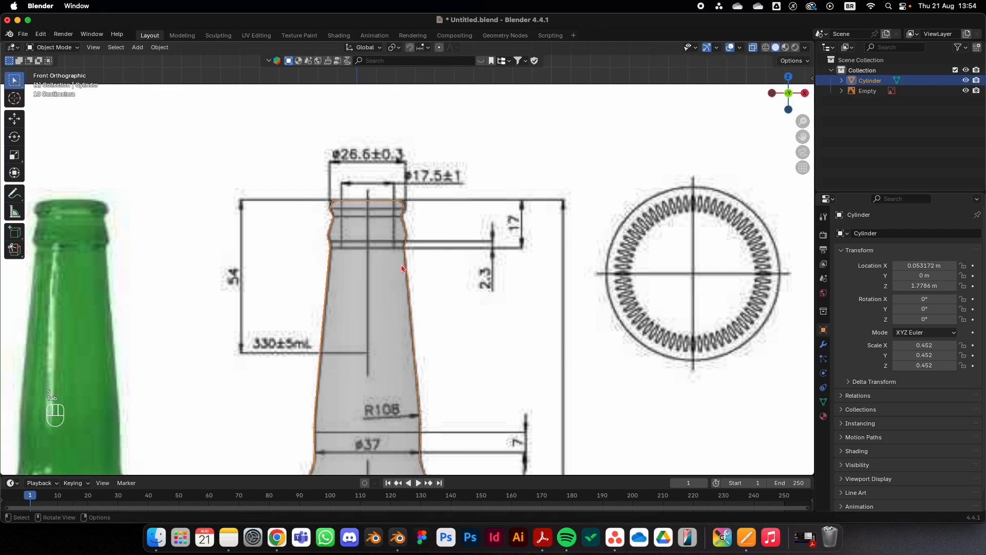
Step: Select the cylinder's bottom vertex ring in Edit Mode and extrude it about 0.2 m down along Z to the lowest band line
key("Tab")
key("Tab")
key("shift+c")
scroll(396, 335, "up", 7)
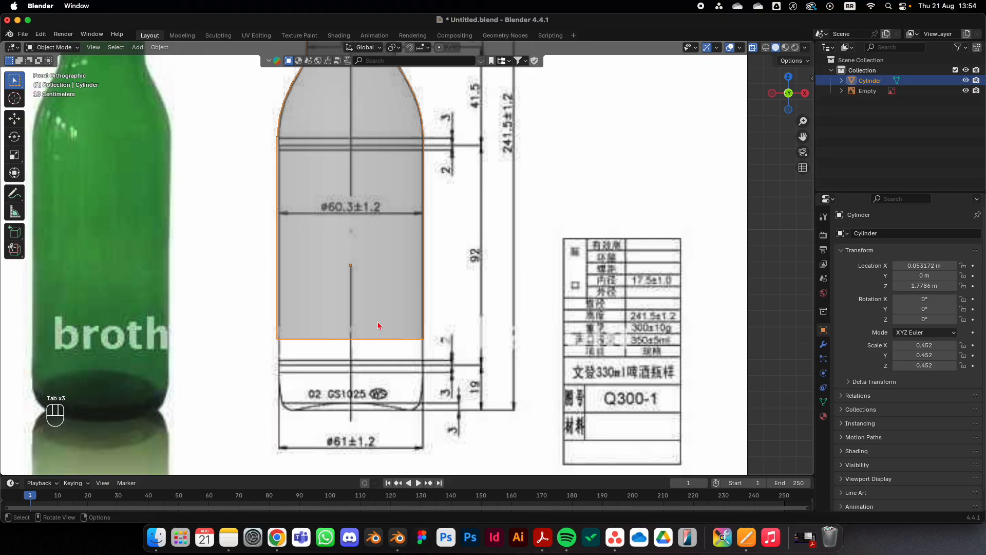
key("Tab")
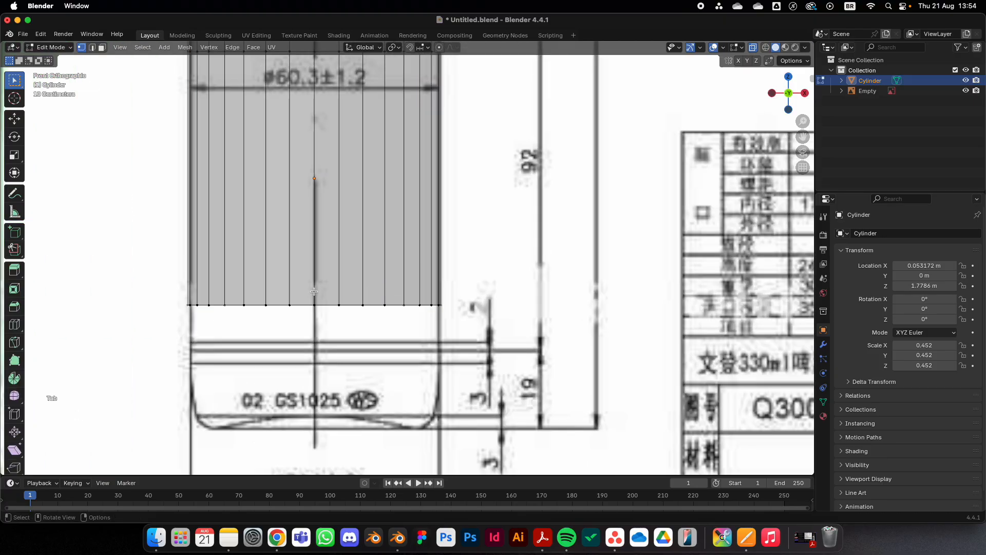
left_click_drag(121, 257, 432, 333)
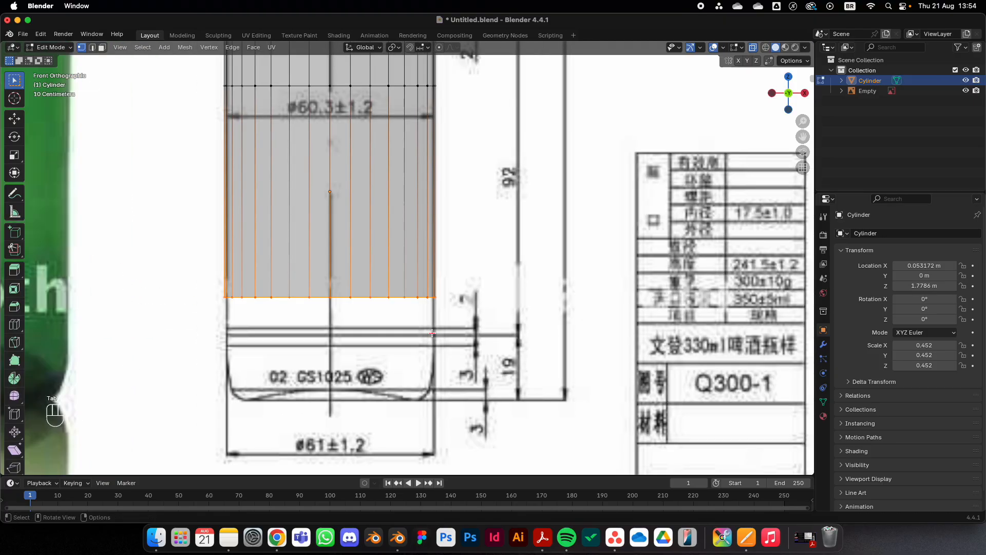
middle_click_drag(432, 333, 438, 303, "shift")
key("e")
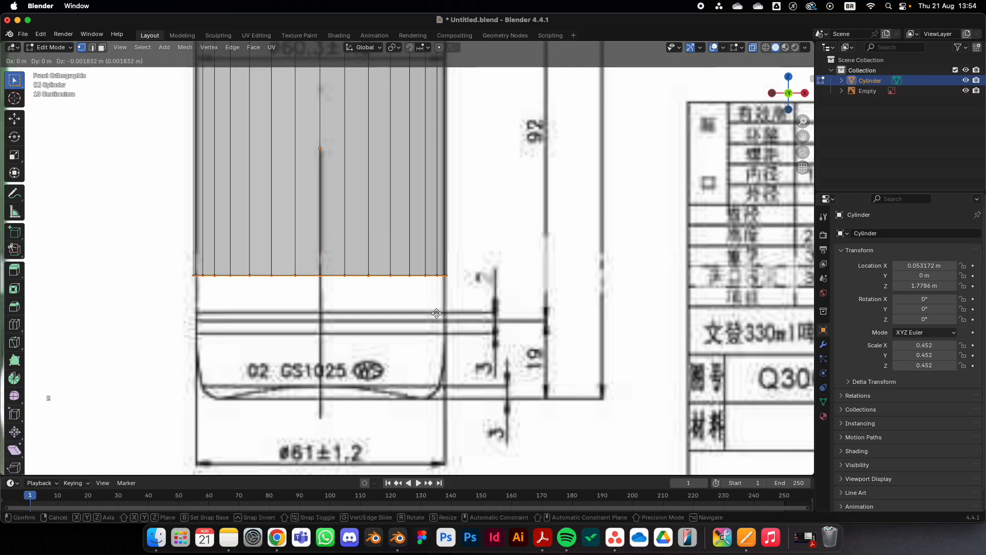
key("z")
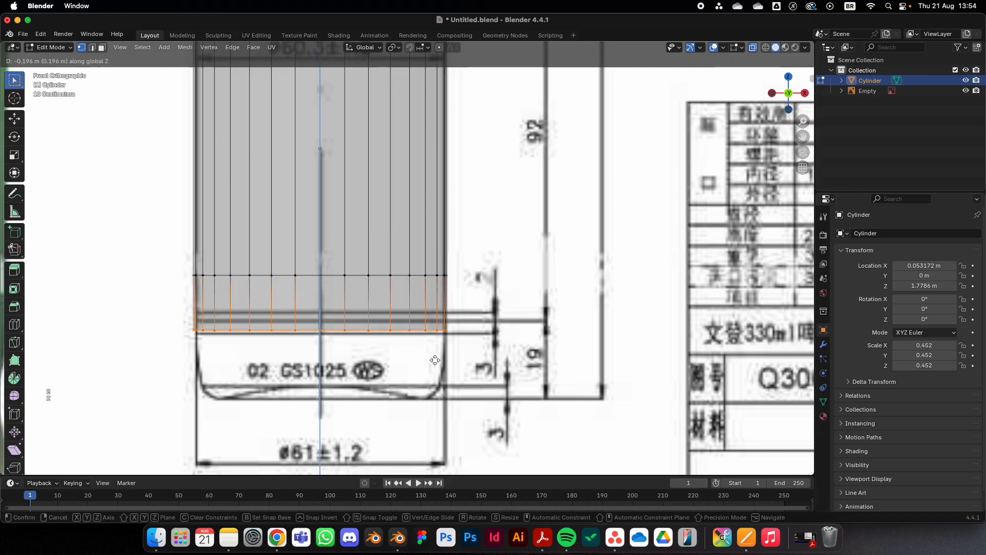
left_click(434, 363)
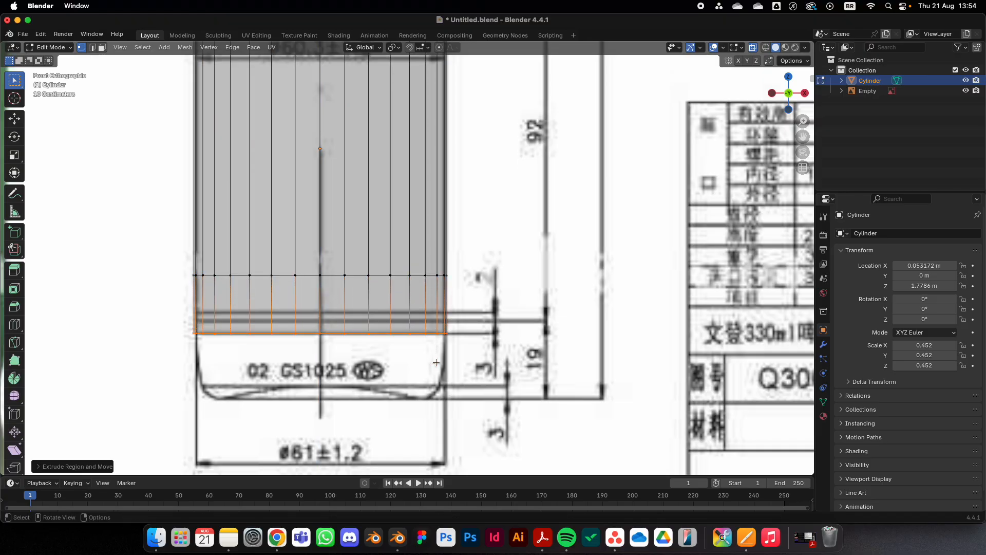
Step: Extrude the bottom ring about 0.1 m further down along Z and scale it to about 0.98 to follow the tapering outline
key("e")
key("z")
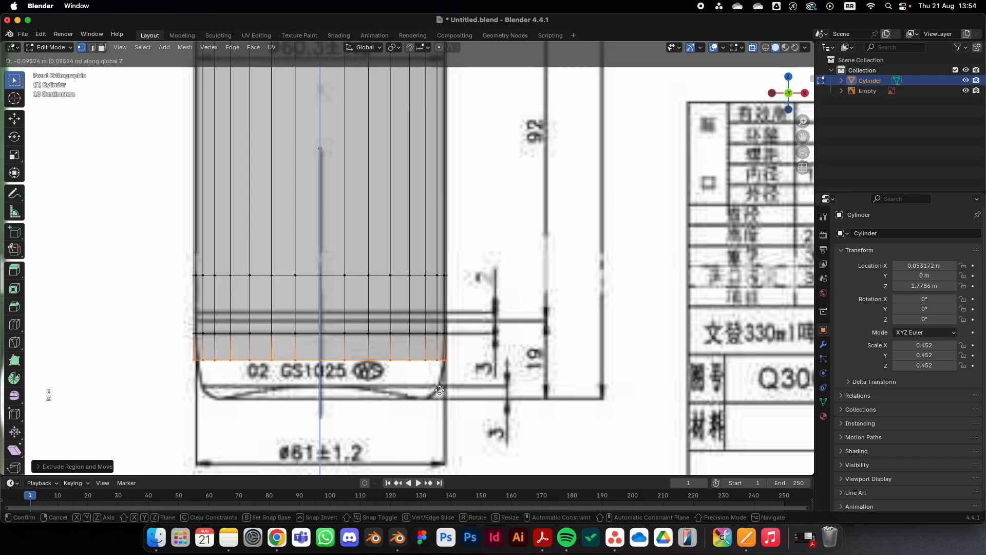
left_click(439, 391)
key("s")
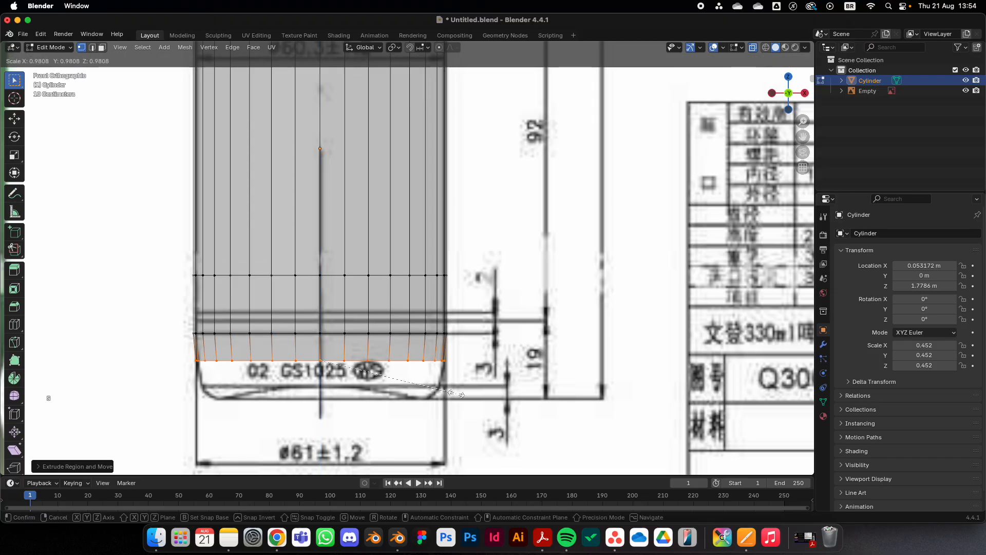
left_click(456, 393)
Step: Extrude the bottom ring down along Z to the upper line of the 3 mm base dimension
key("e")
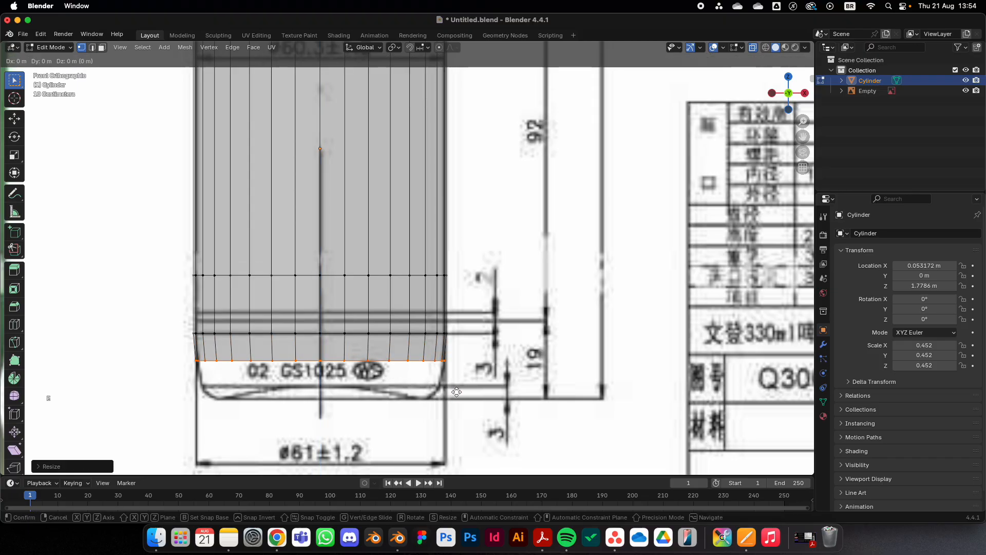
key("z")
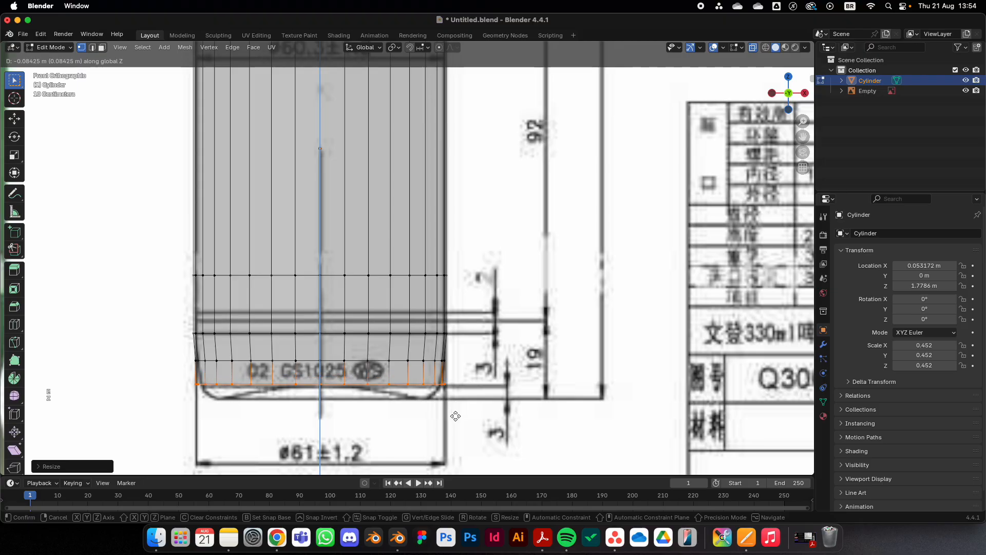
left_click(456, 418)
key("e")
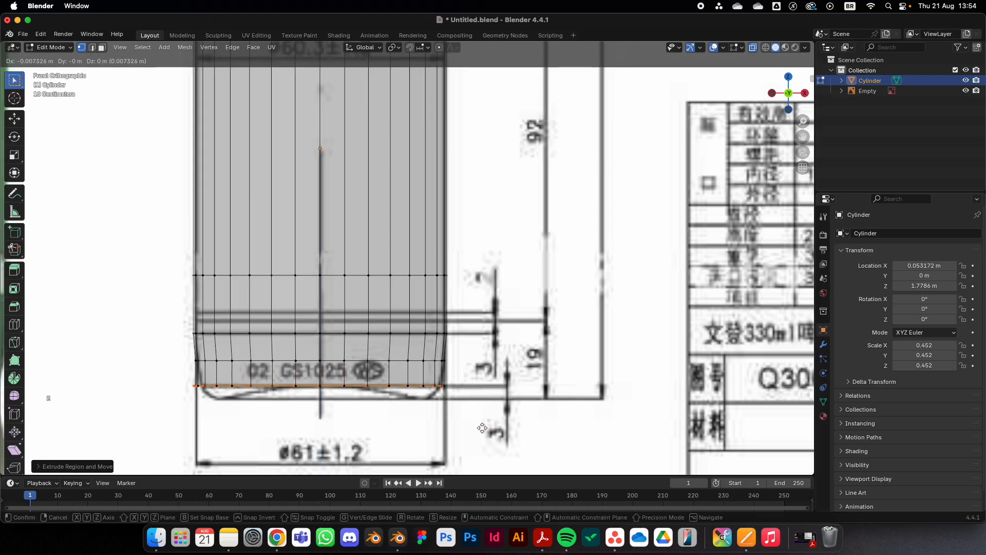
key("Escape")
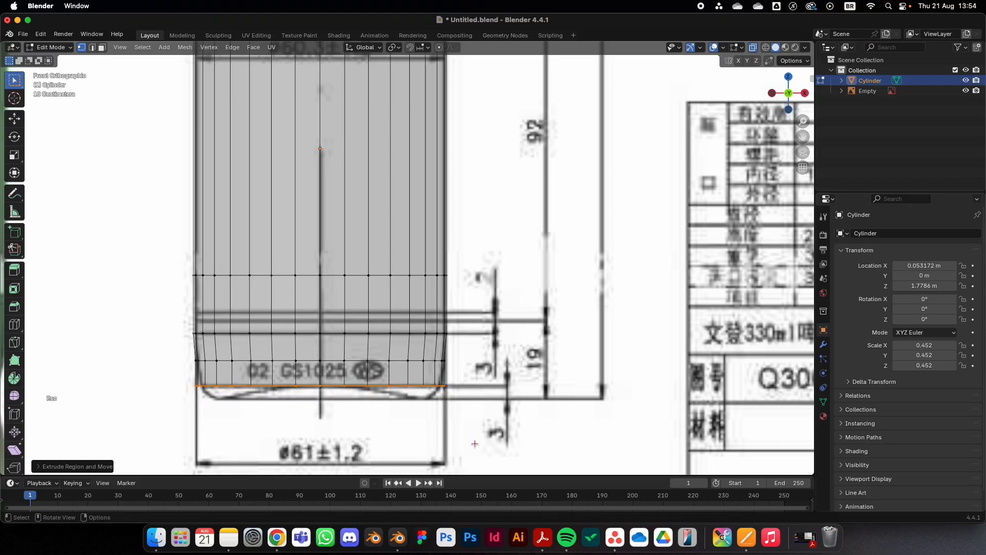
key("s")
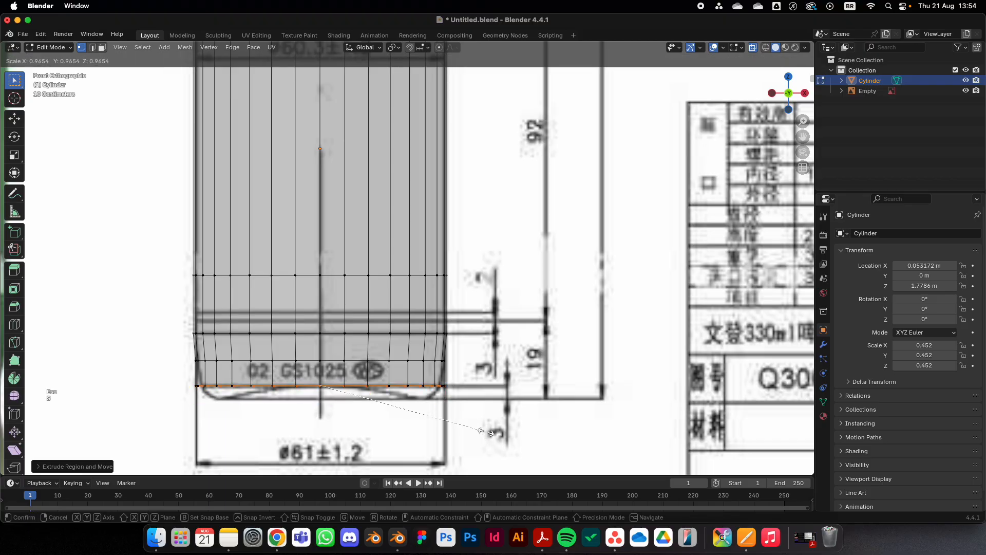
left_click(487, 434)
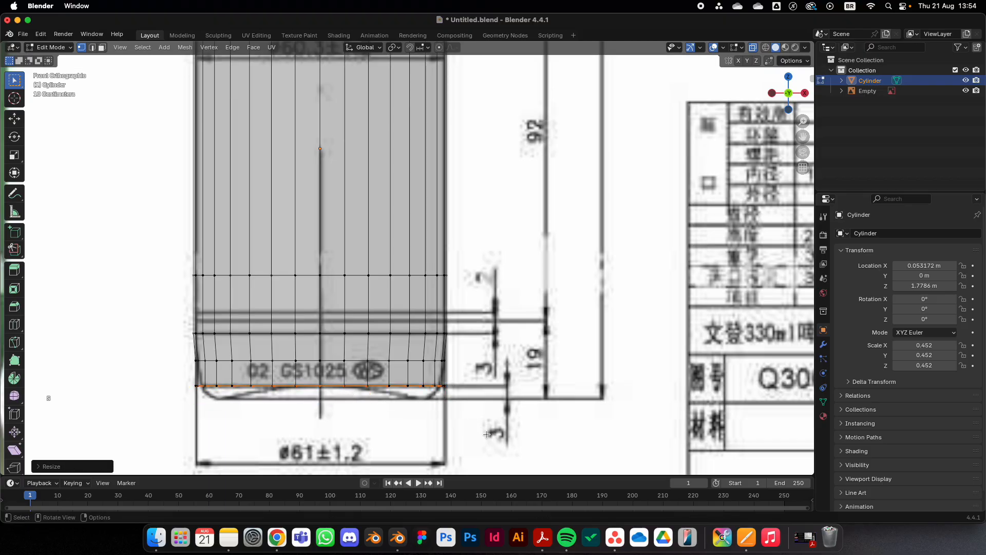
key("super+z")
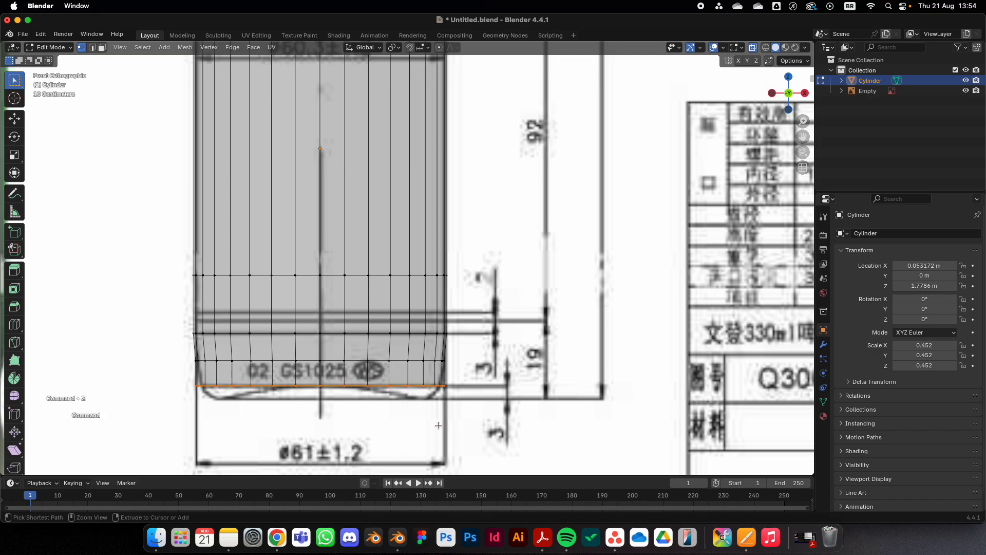
key("super+z")
key("g")
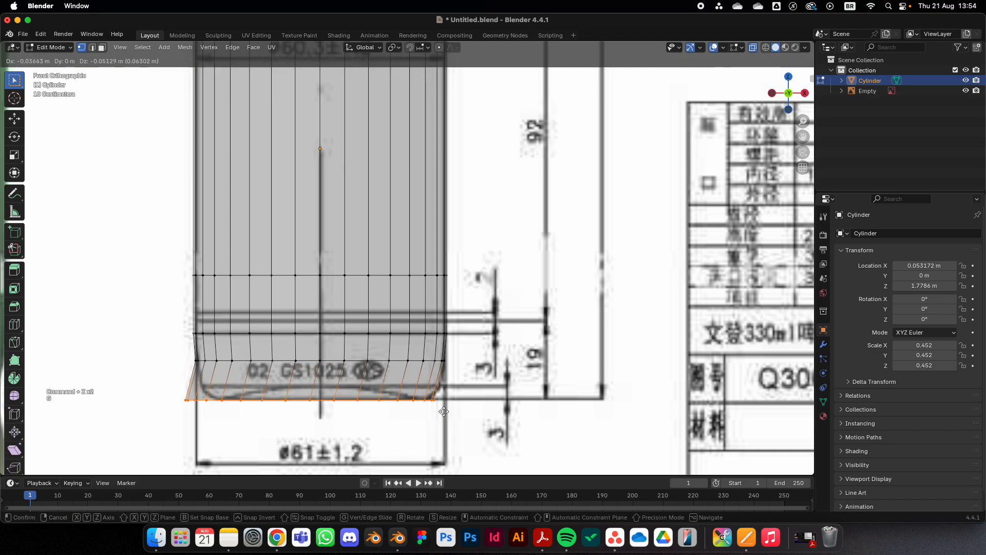
key("Escape")
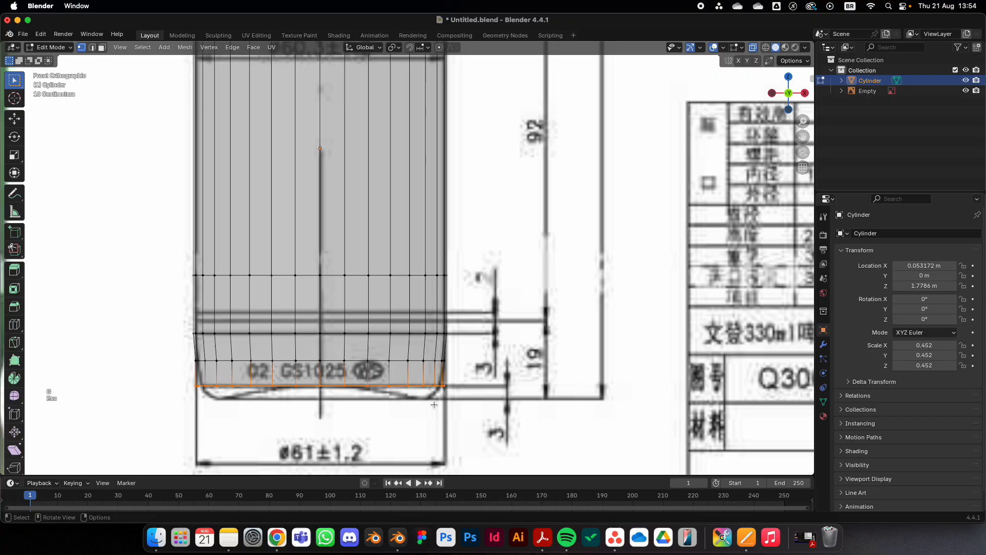
Step: Scale the bottom ring to about 0.94 to fit the outline and extrude it down along Z to the drawing's base line
key("s")
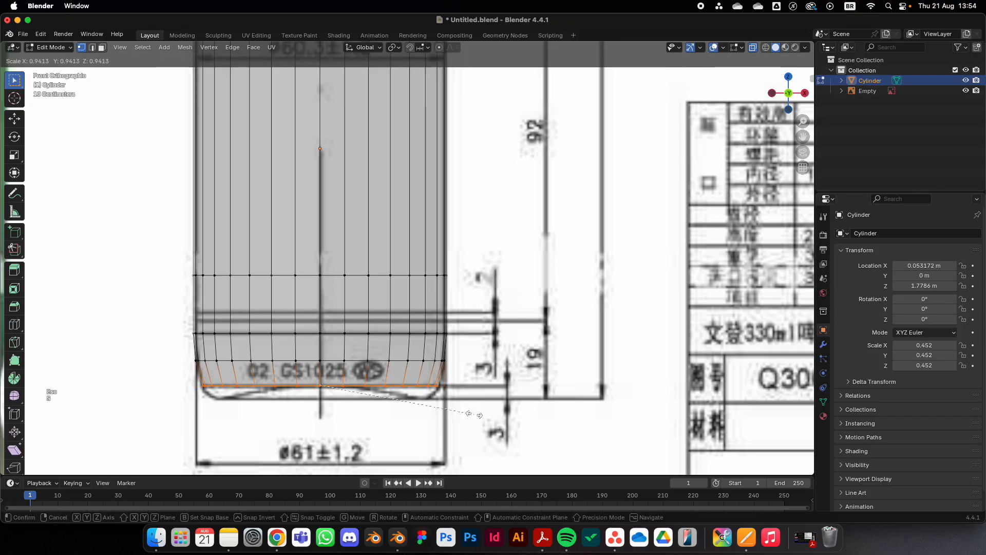
left_click(475, 416)
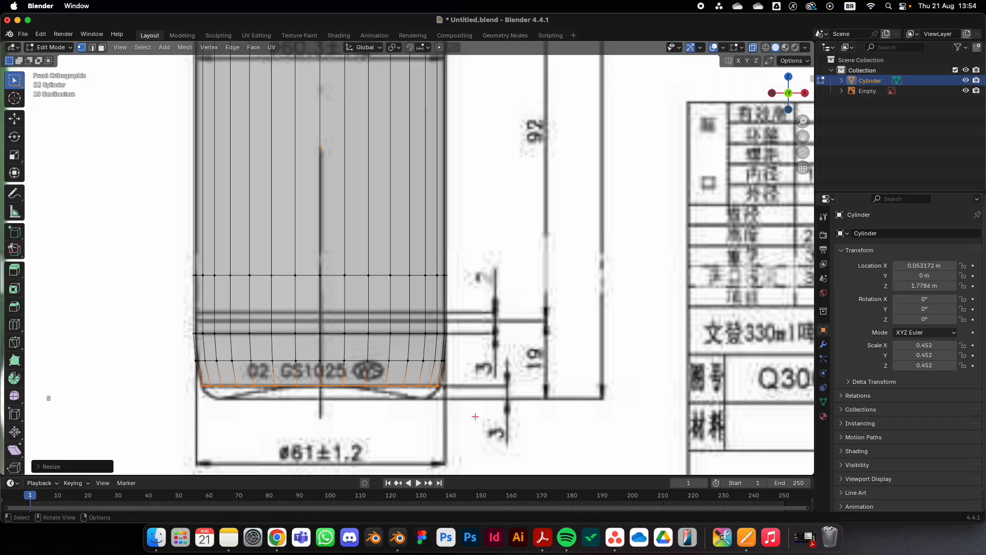
key("e")
key("z")
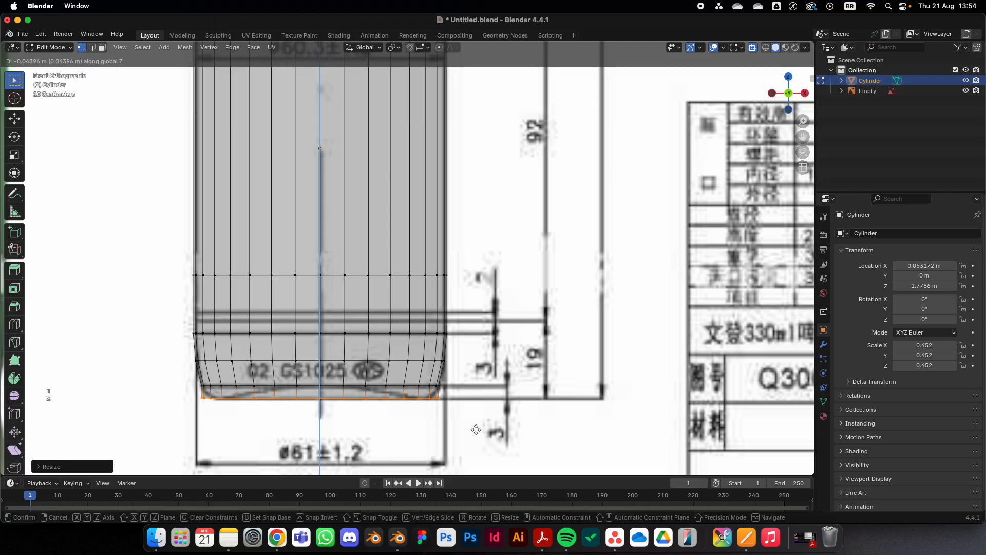
left_click(475, 430)
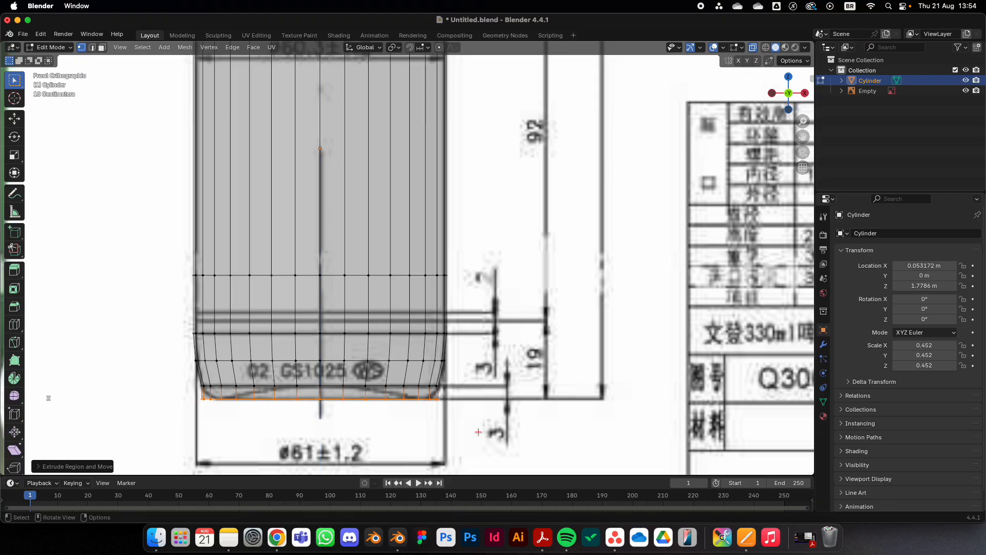
Step: Scale the new ring on the base line to about 0.90 to follow the bottle's rounded bottom corner
key("s")
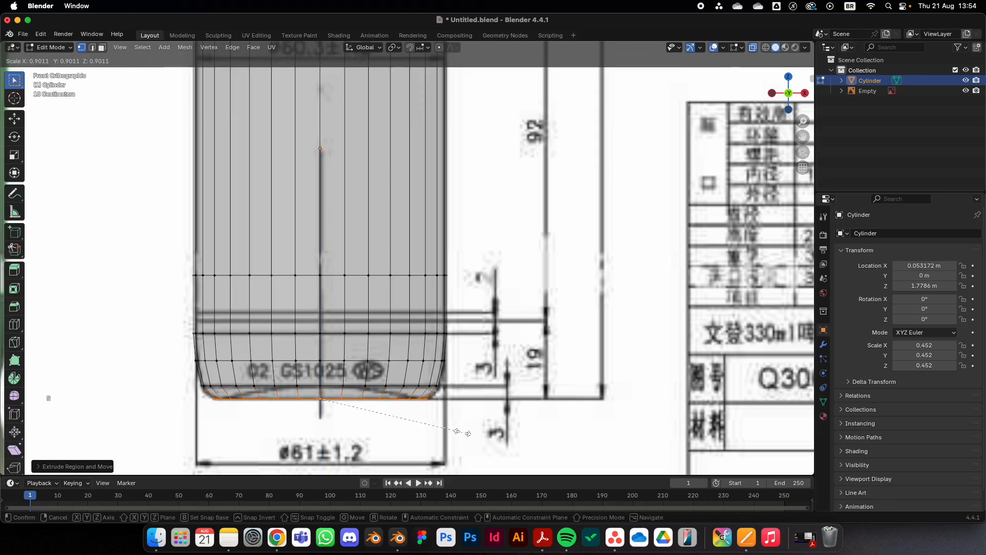
left_click(467, 432)
scroll(464, 433, "down", 2)
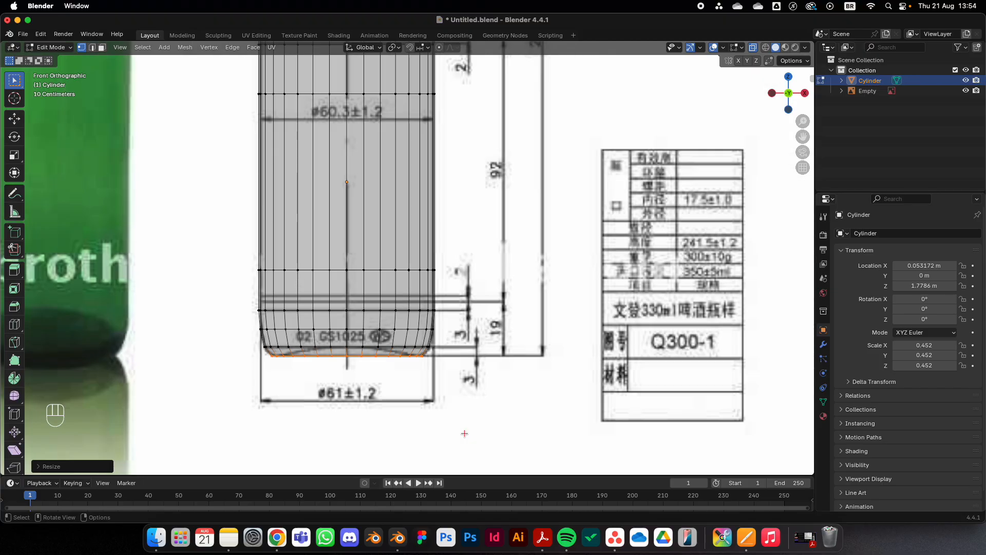
Step: Return to Object Mode, turn off X-ray and orbit to view the bottle's open underside in perspective
key("Tab")
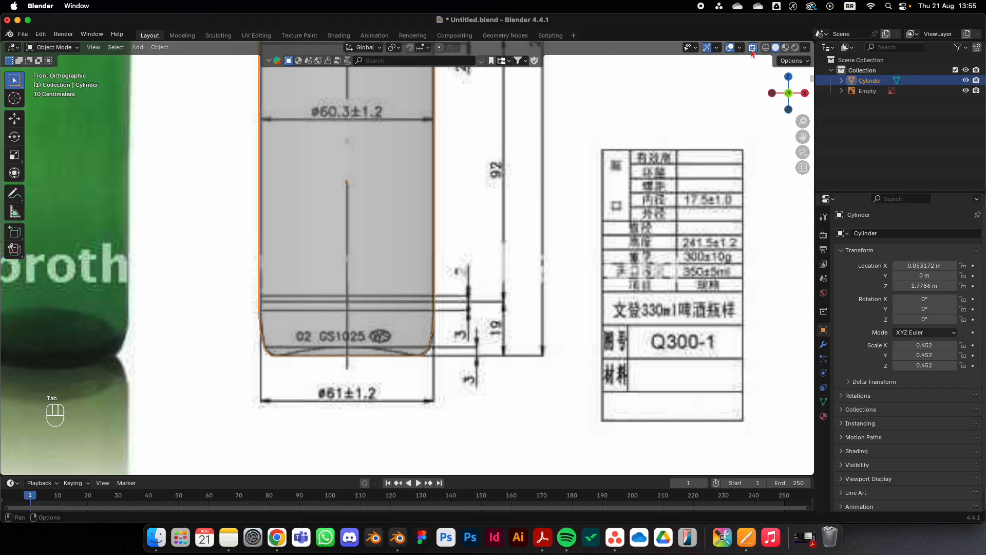
middle_click_drag(667, 128, 402, 256)
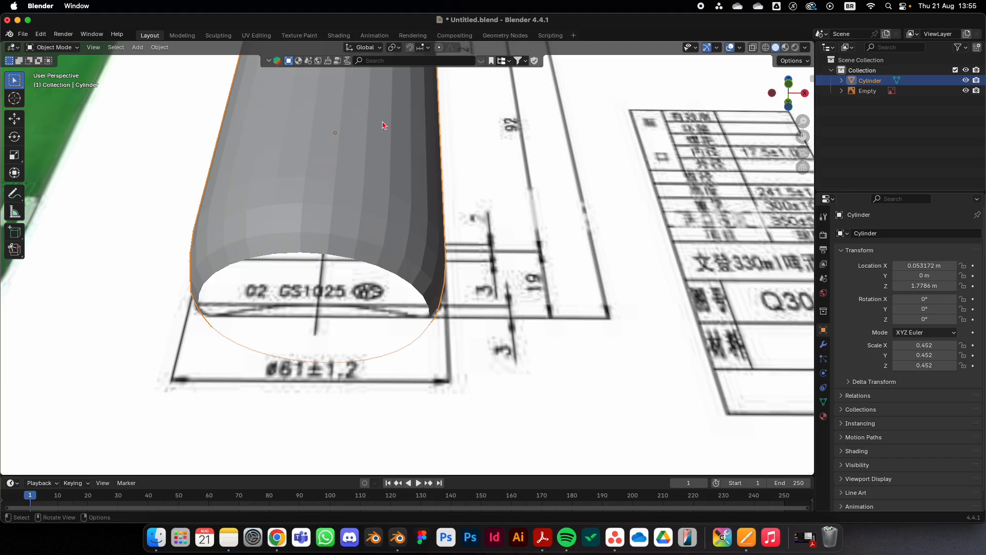
scroll(394, 138, "down", 3)
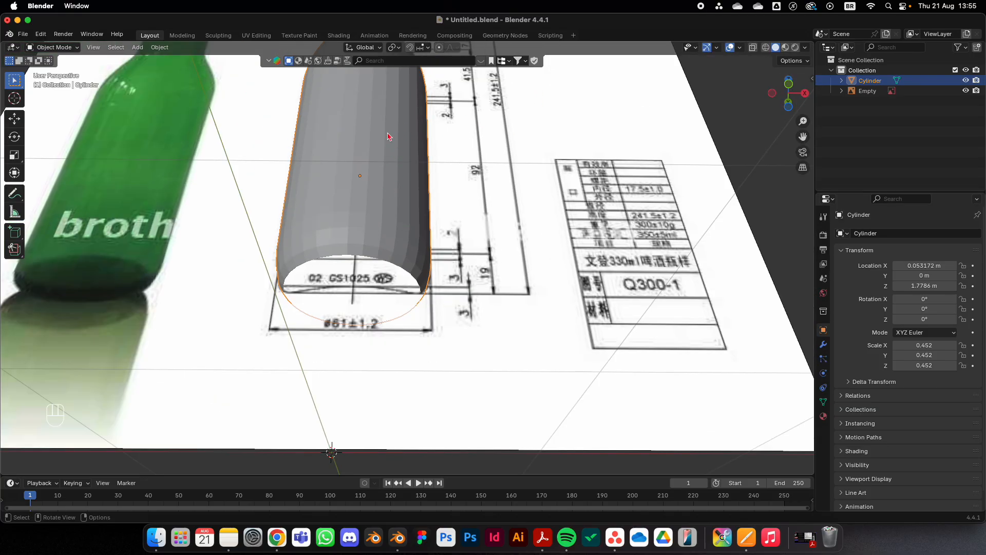
Step: In Edit Mode with X-ray on, select the bottle's open bottom ring and fill it with a face
scroll(388, 136, "down", 2)
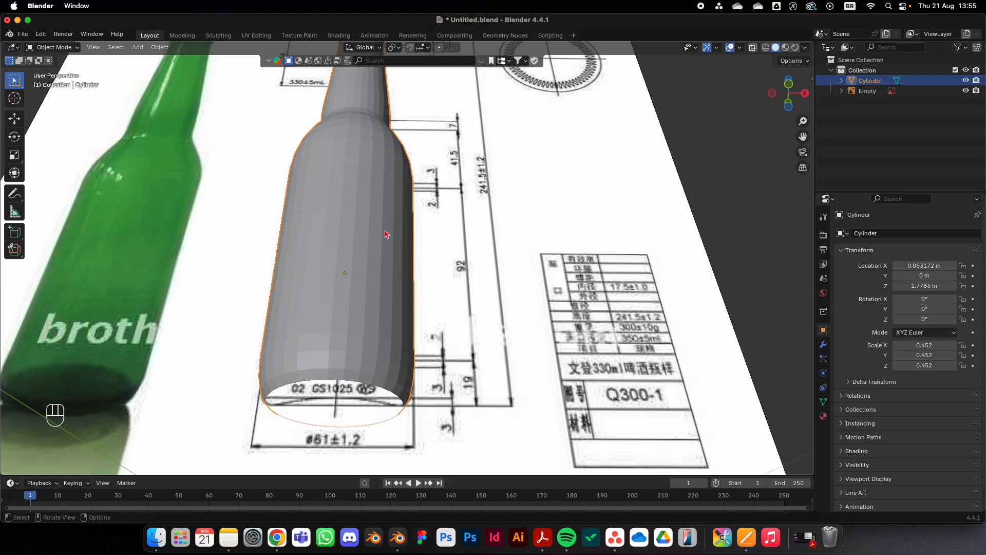
middle_click_drag(386, 234, 530, 187)
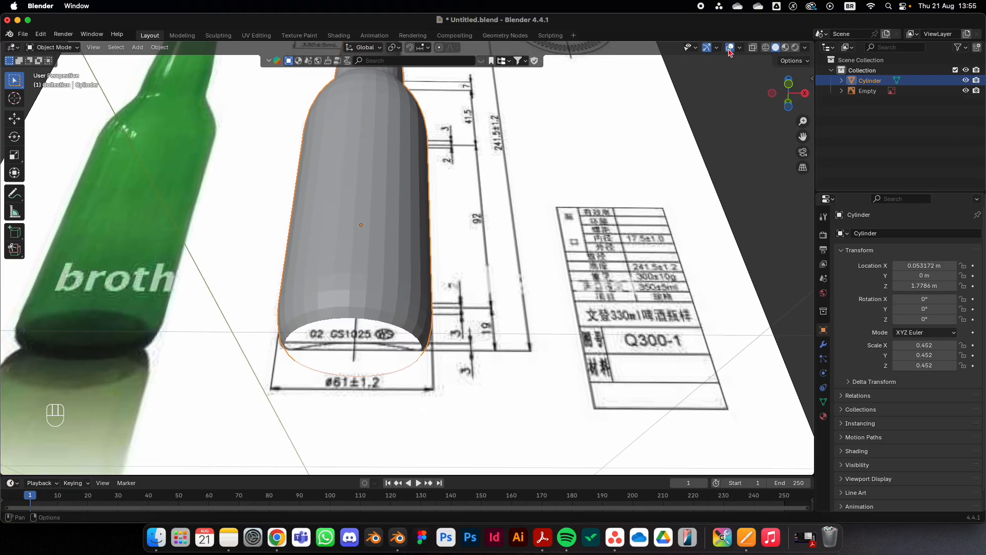
key("Tab")
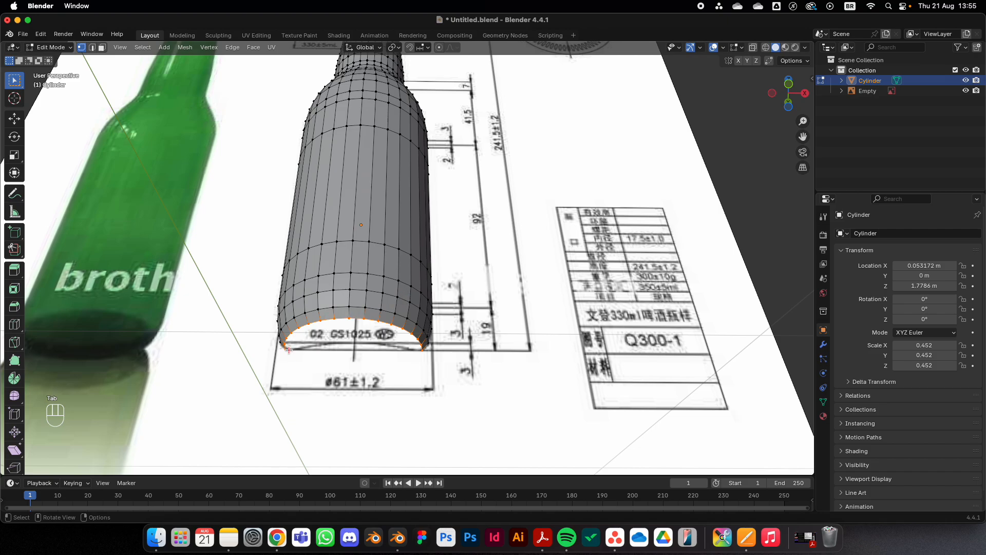
left_click(753, 47)
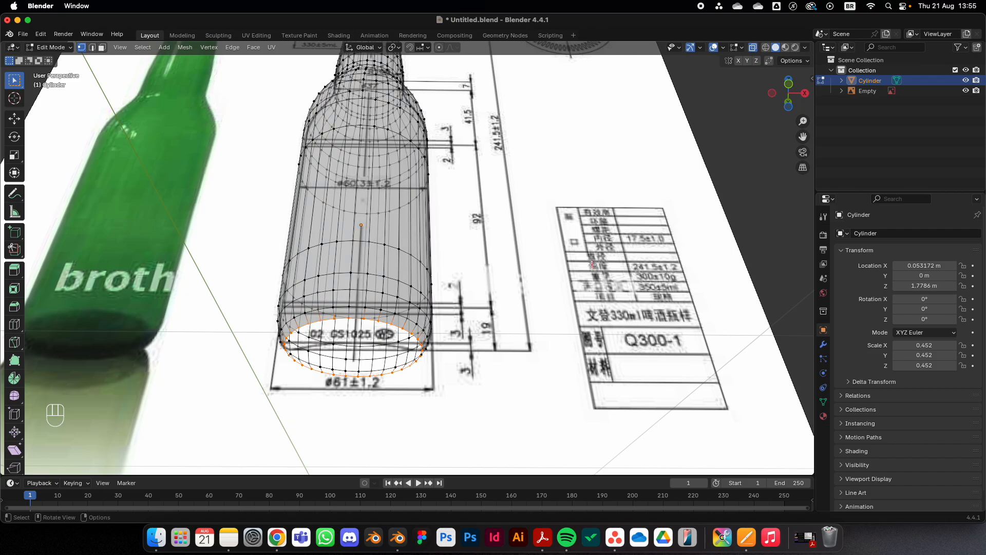
key("KP_1")
left_click(494, 309)
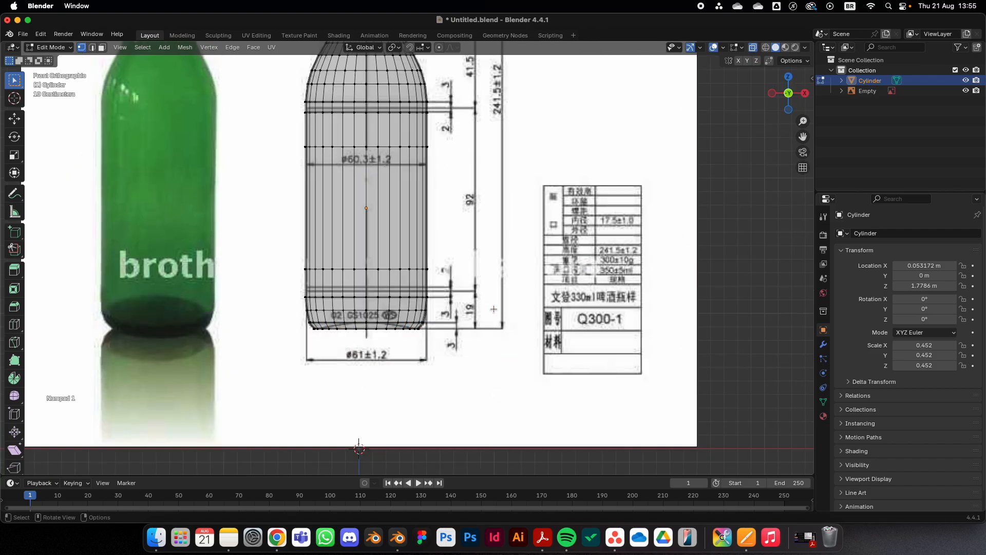
left_click_drag(263, 343, 442, 326)
scroll(441, 325, "up", 2)
middle_click_drag(442, 325, 391, 357)
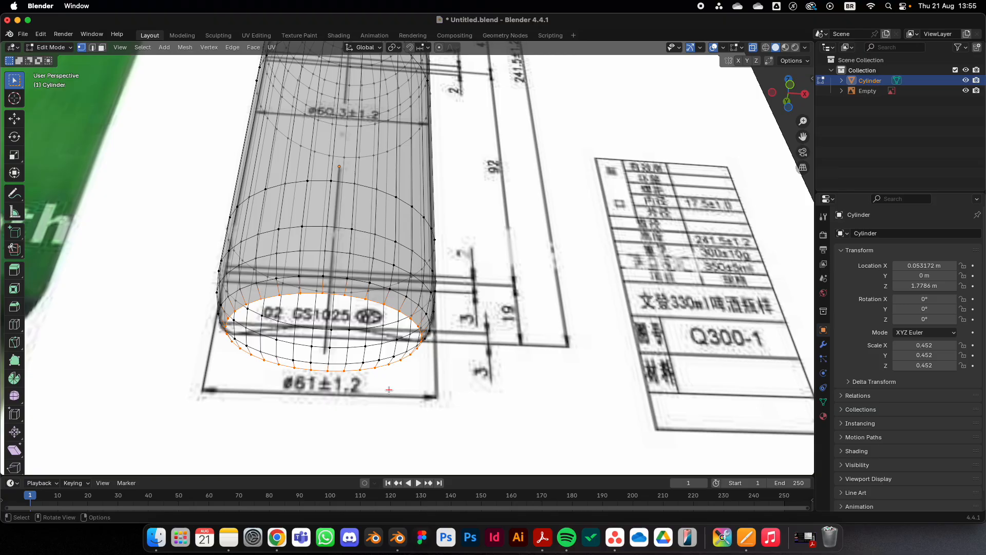
key("f")
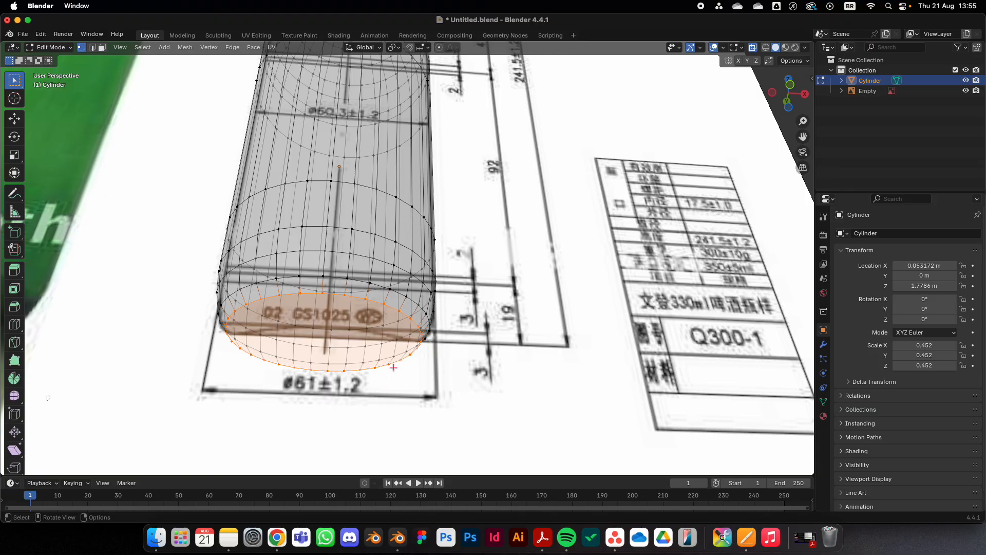
Step: Inset the new bottom face by about 0.18 m
key("KP_1")
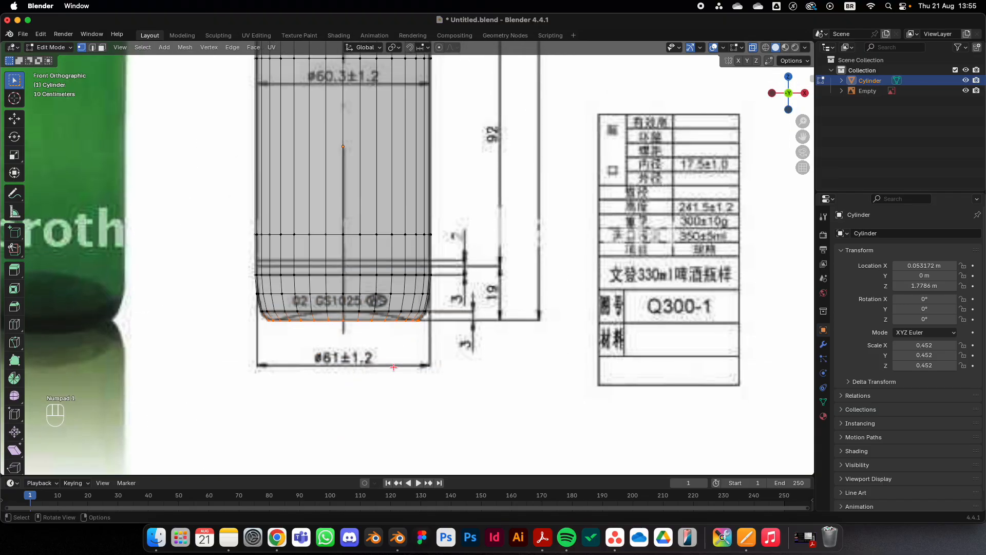
scroll(393, 367, "up", 2)
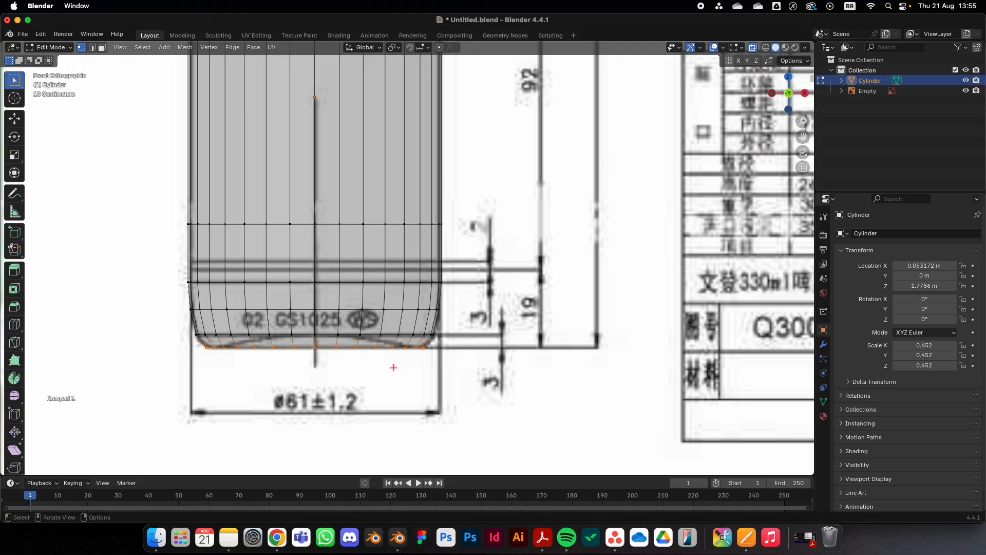
middle_click_drag(394, 367, 382, 371)
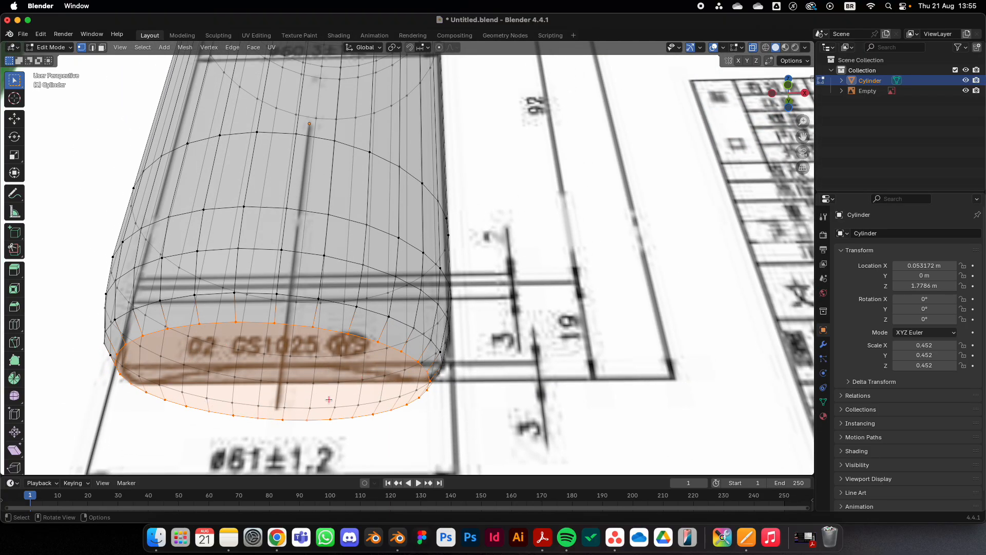
key("KP_1")
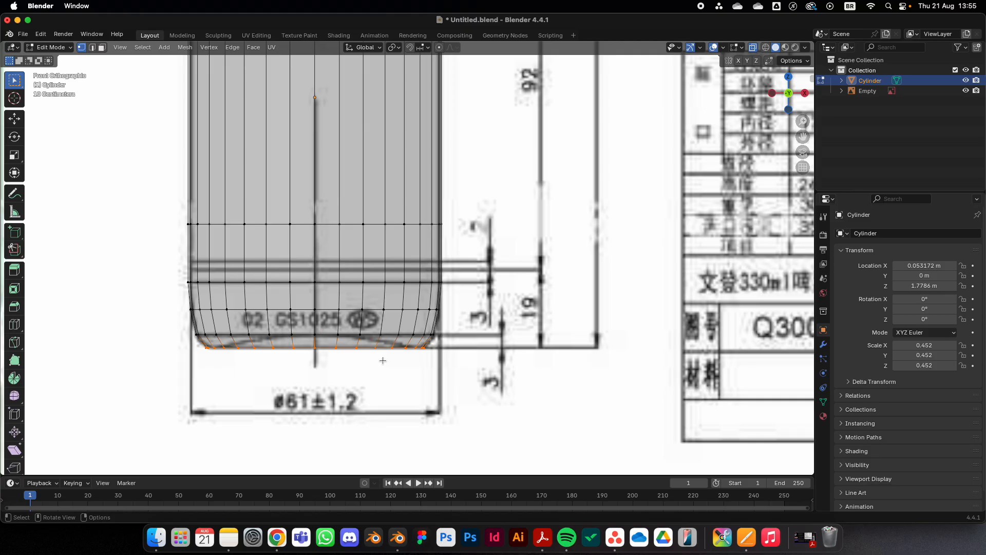
scroll(382, 360, "up", 2)
middle_click_drag(388, 373, 395, 341)
scroll(396, 341, "down", 2)
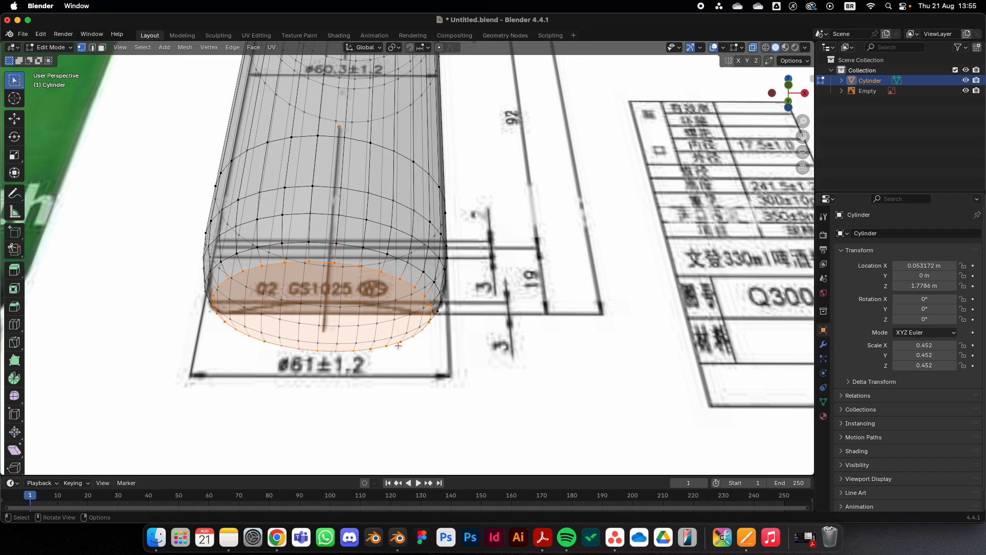
key("i")
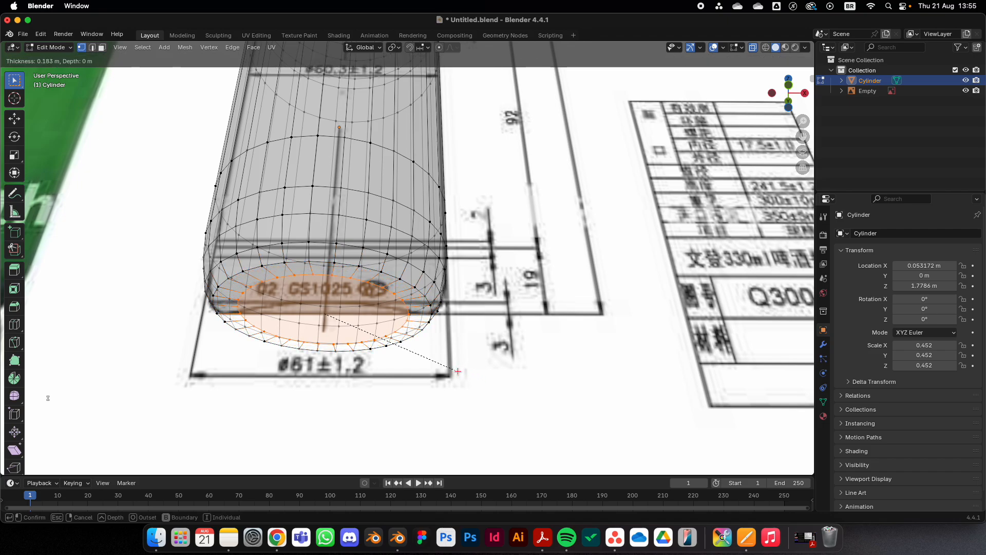
left_click(454, 370)
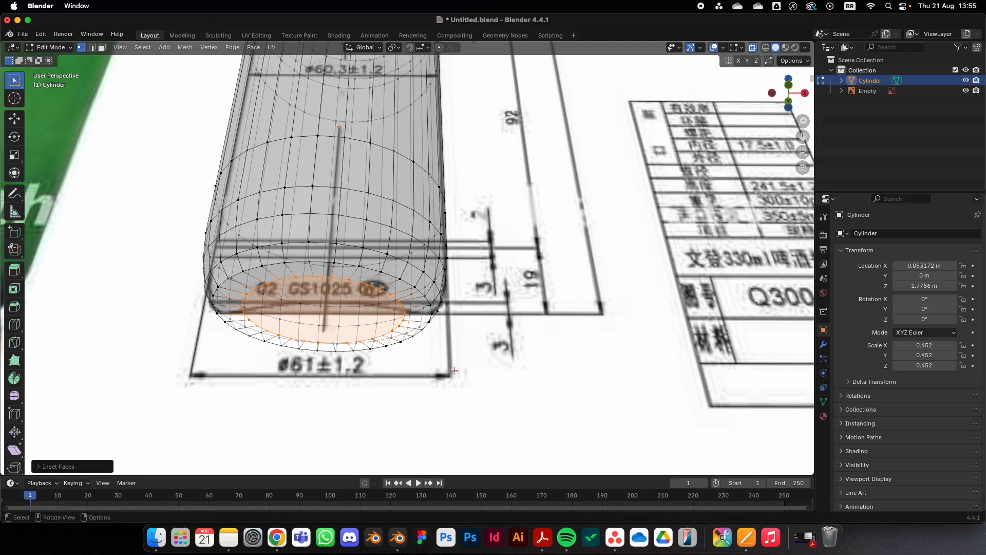
Step: In front view, scale the inset bottom face up slightly to about 1.06
key("KP_1")
scroll(444, 353, "up", 3)
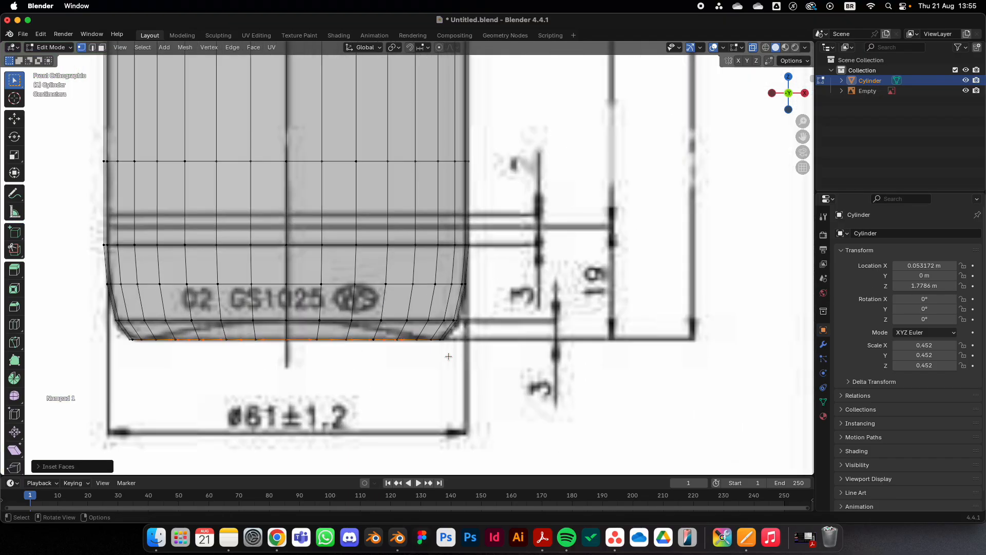
key("s")
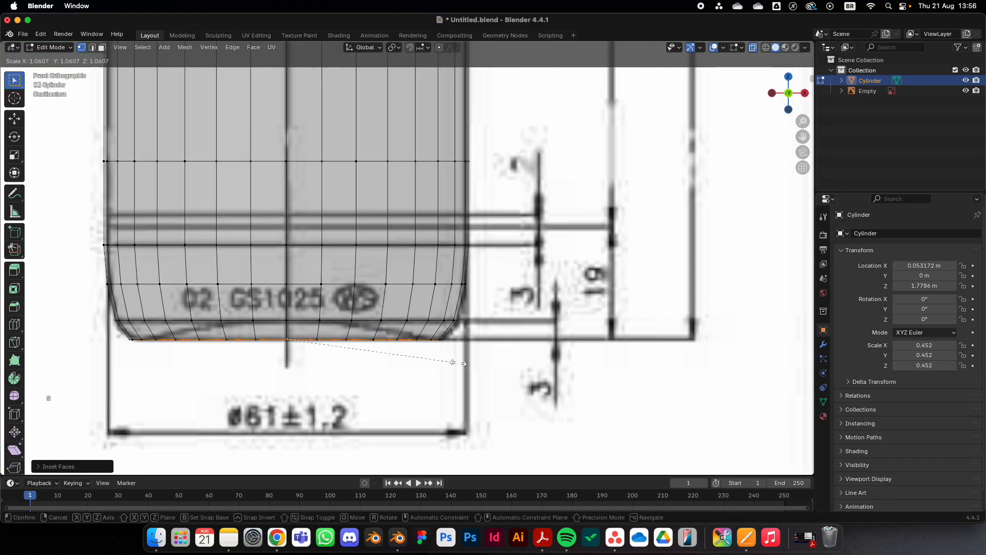
left_click(452, 362)
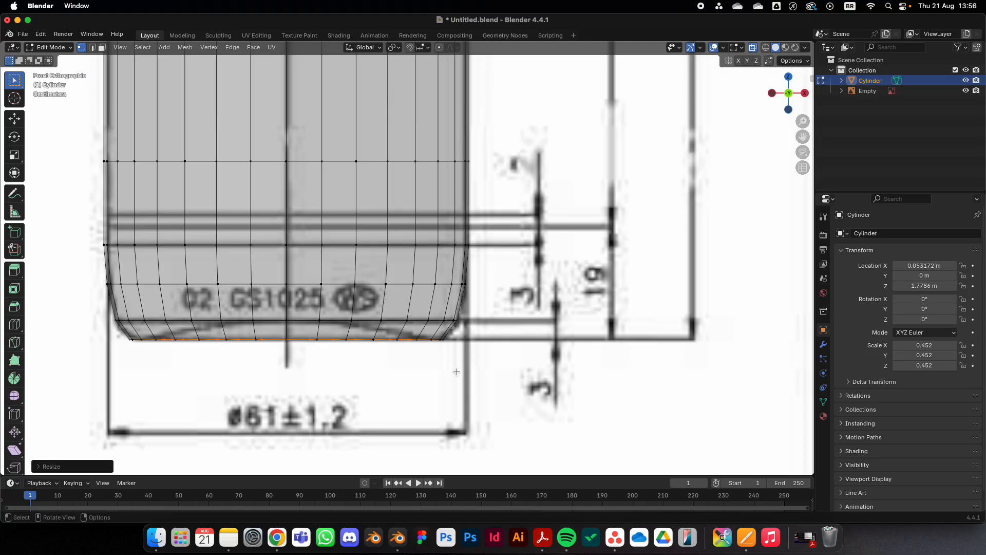
scroll(438, 392, "down", 2)
middle_click_drag(438, 392, 435, 321)
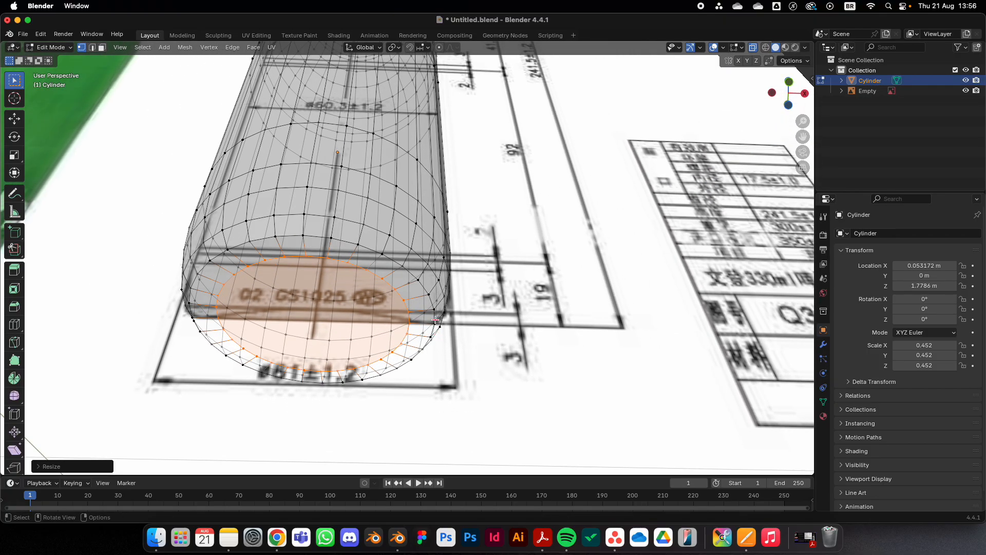
Step: Raise the inset bottom face about 0.05 m along Z to the upper line of the 3 mm base dimension and scale it down
key("KP_1")
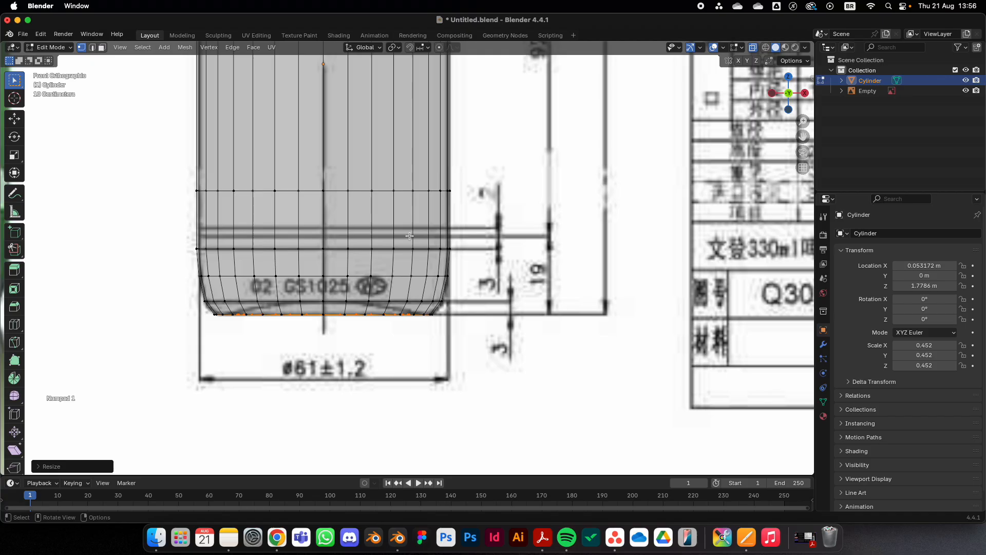
key("g")
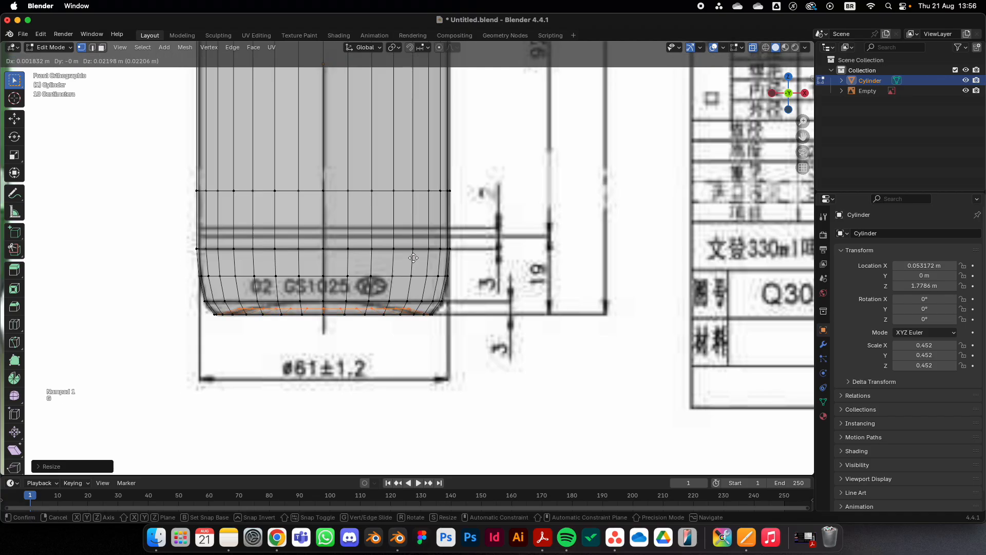
key("z")
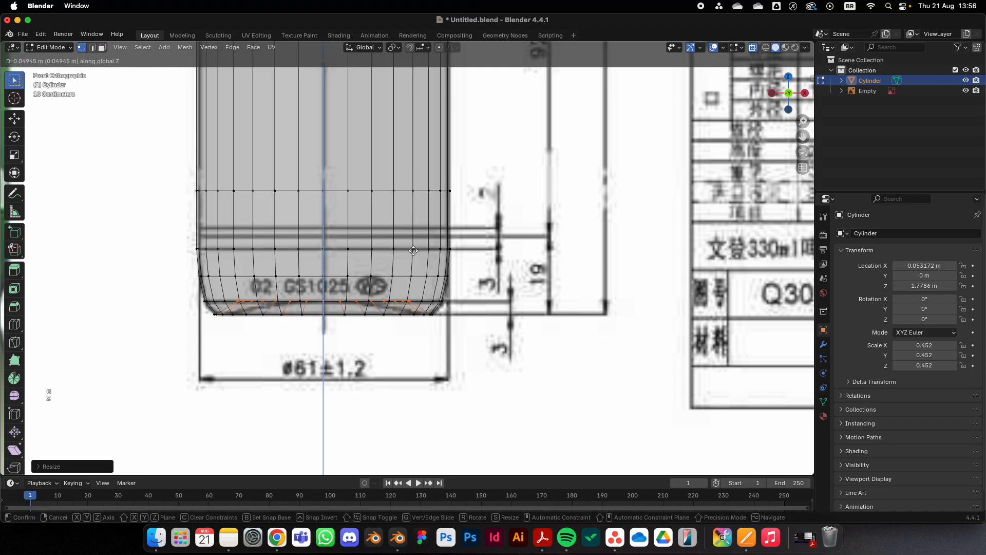
left_click(497, 333)
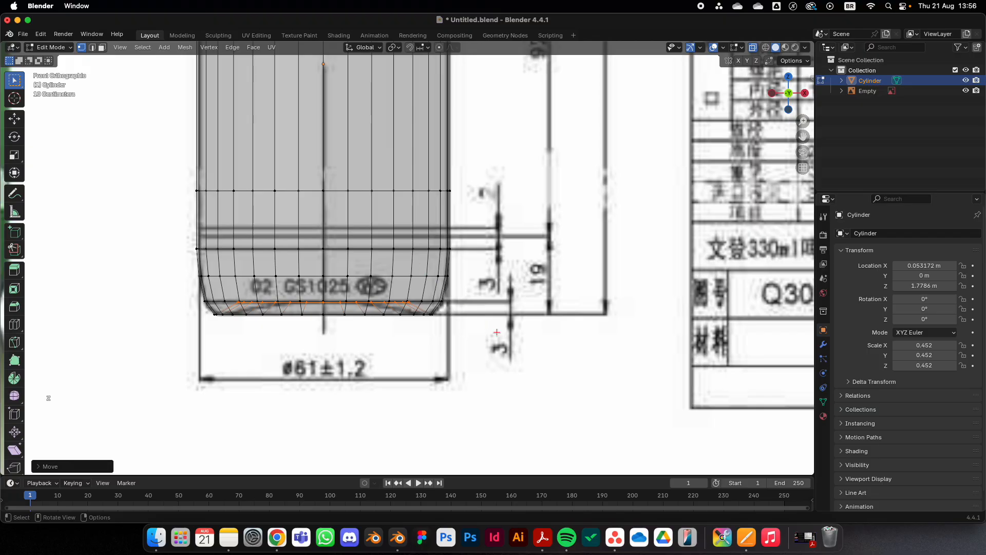
key("s")
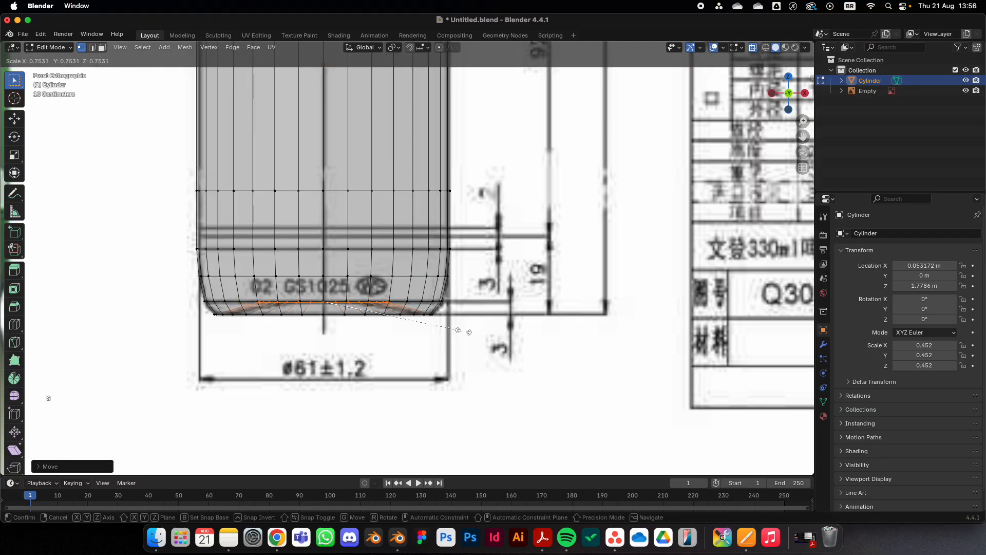
left_click(446, 329)
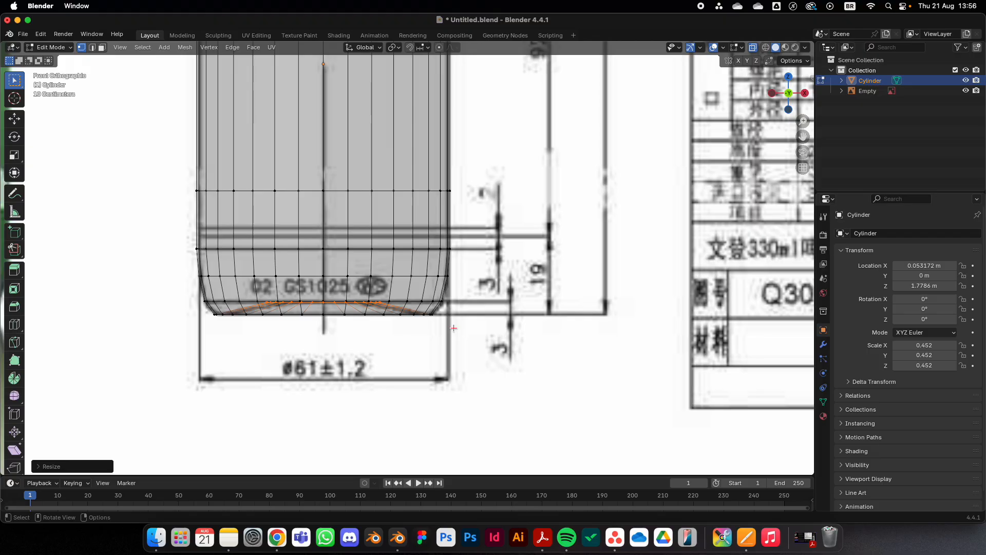
Step: Lower the raised face about 0.02 m along Z and enlarge it slightly to follow the drawing's concave base curve
key("g")
key("z")
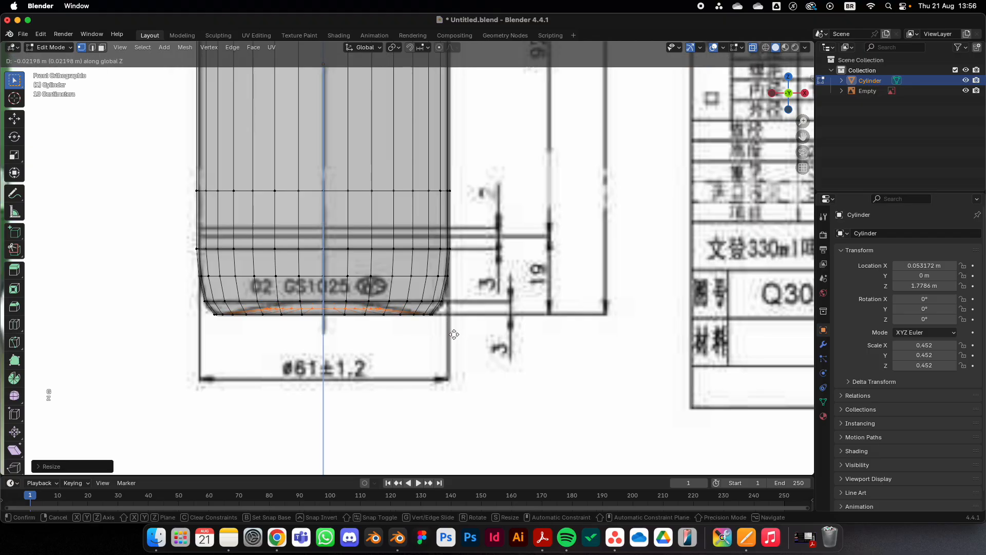
left_click(454, 334)
key("s")
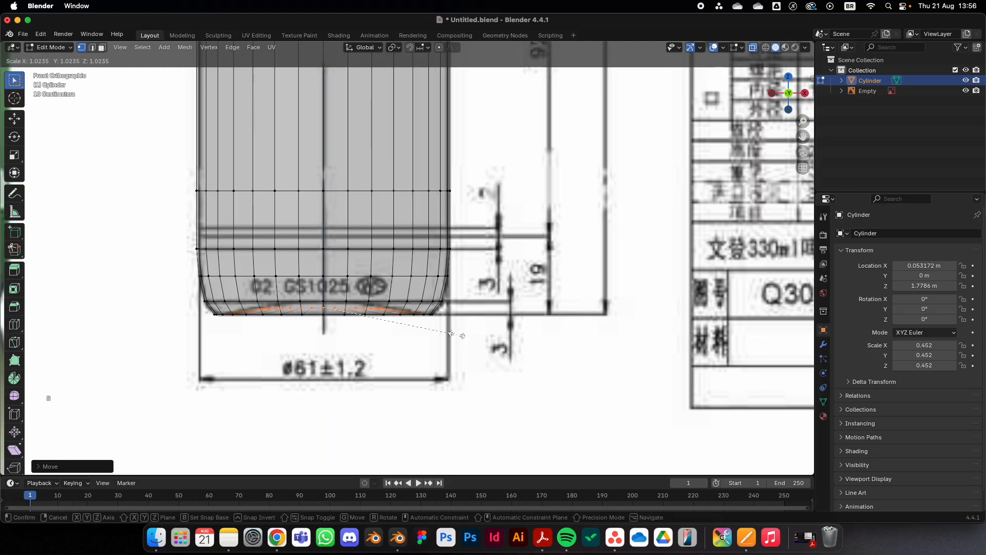
left_click(458, 335)
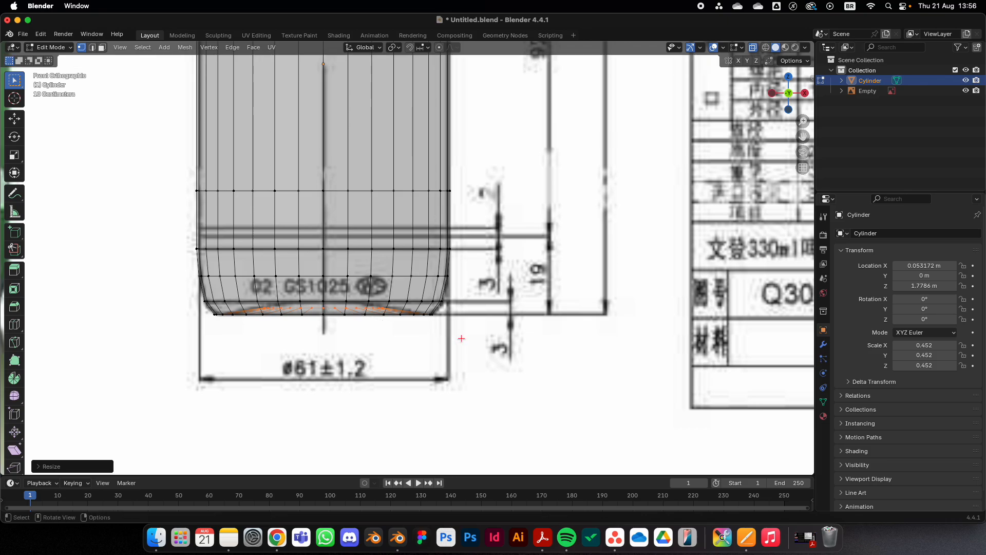
Step: Inset the raised face again and move the inner face up along Z to the peak of the drawing's base curve
key("i")
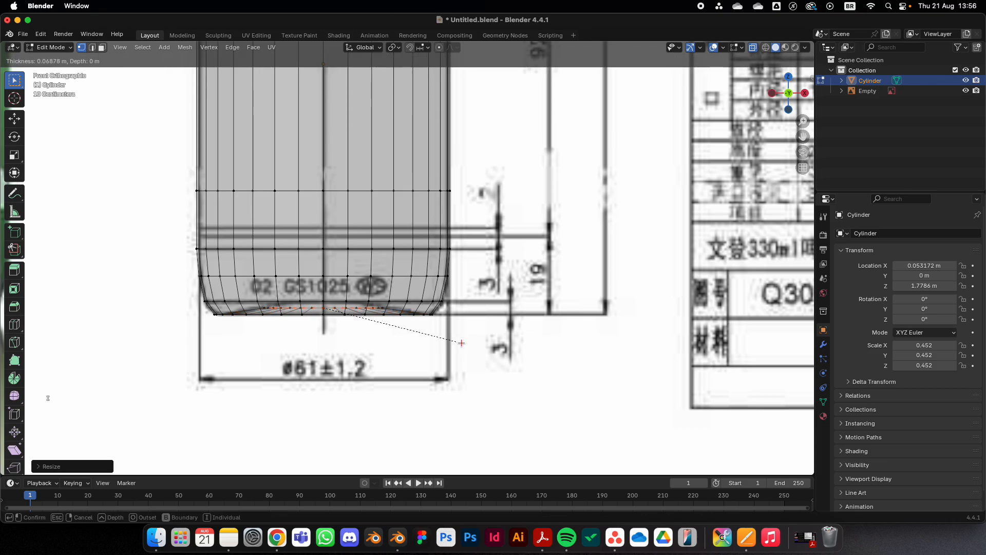
left_click(450, 342)
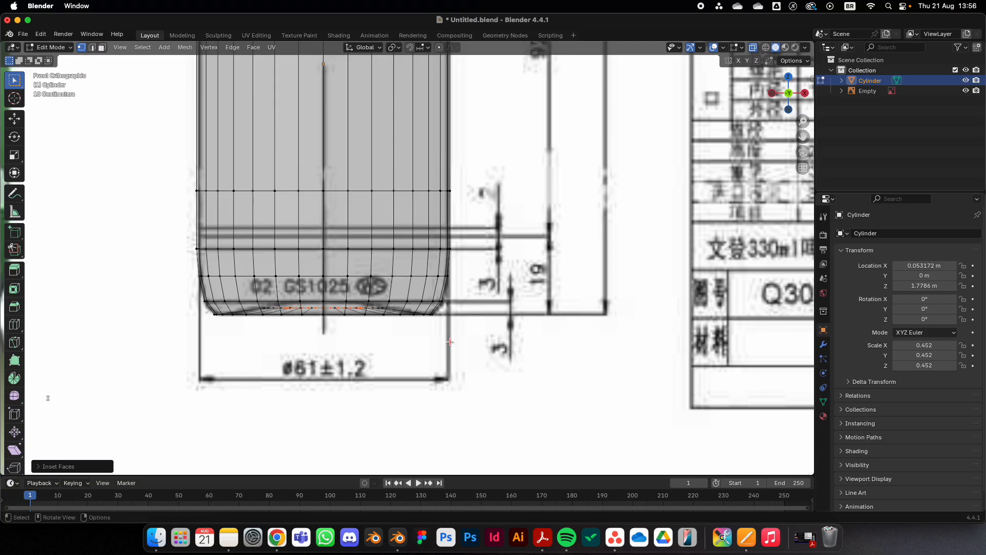
key("g")
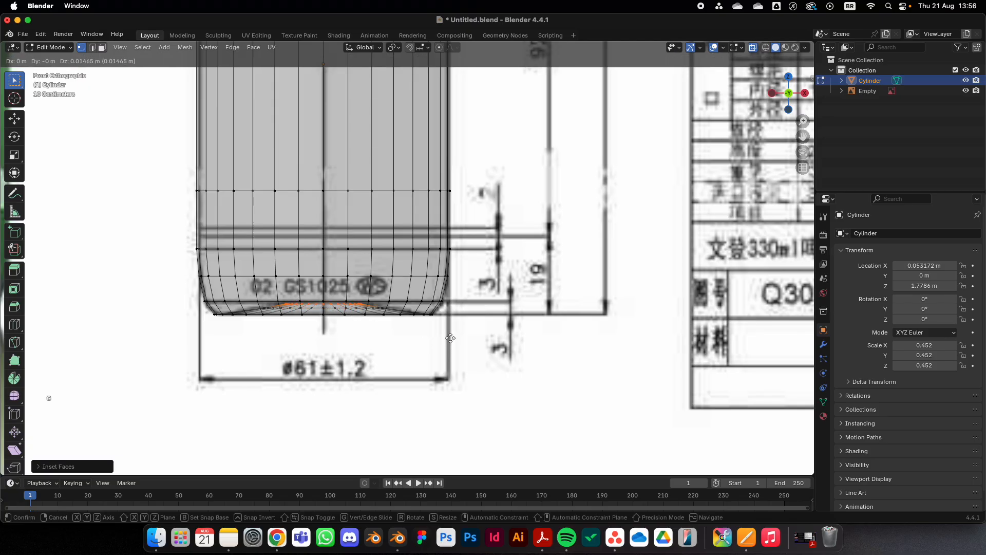
key("z")
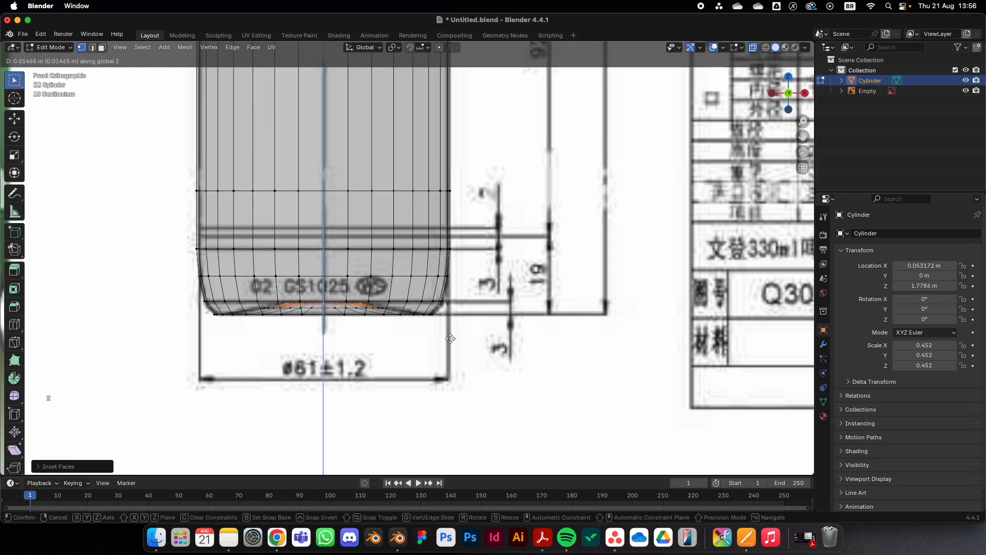
left_click(450, 337)
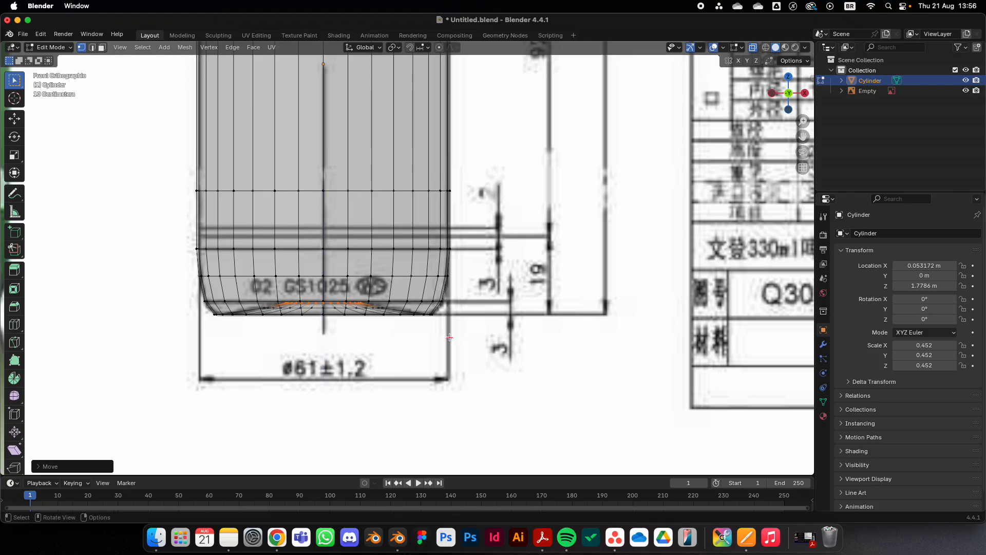
Step: Inset the centre face once more at the peak of the base curve and return to Object Mode
key("i")
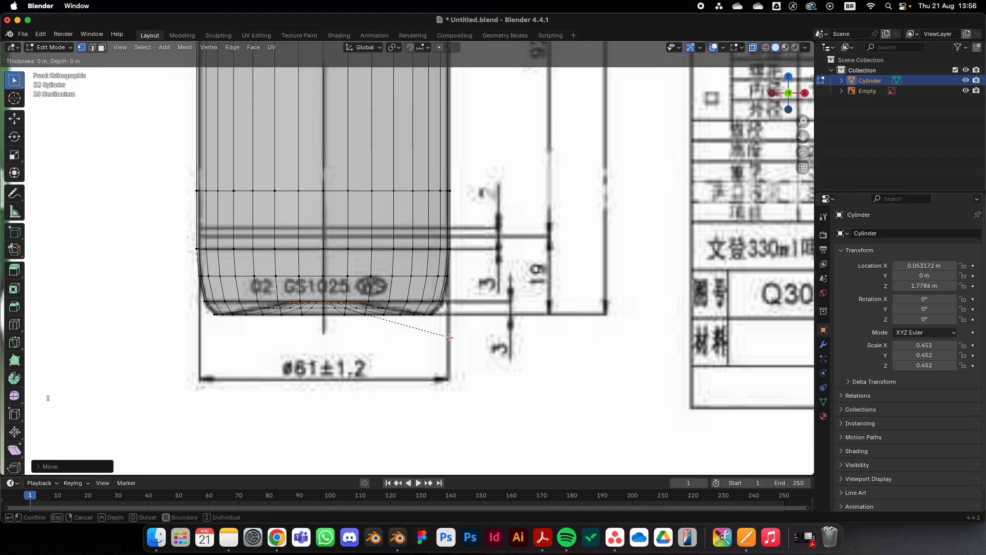
key("s")
left_click(435, 334)
key("Tab")
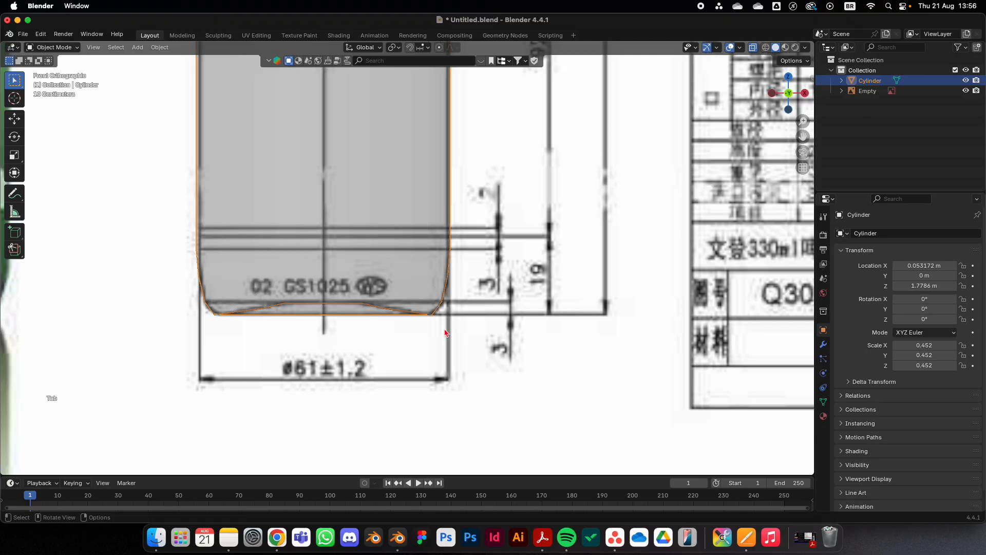
middle_click_drag(445, 335, 444, 311)
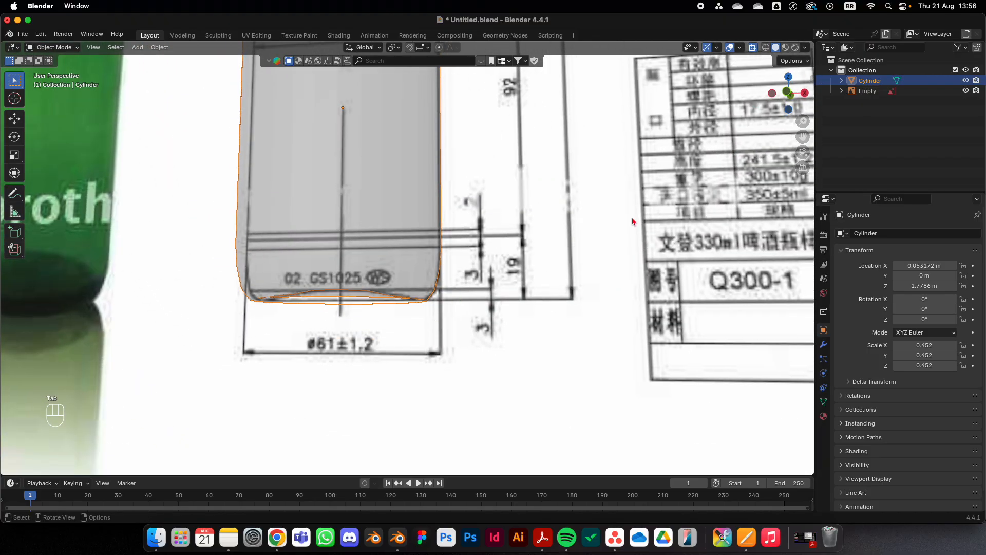
Step: Return to the front orthographic view and turn off X-ray so the bottle is shaded solid
scroll(632, 222, "down", 3)
key("KP_1")
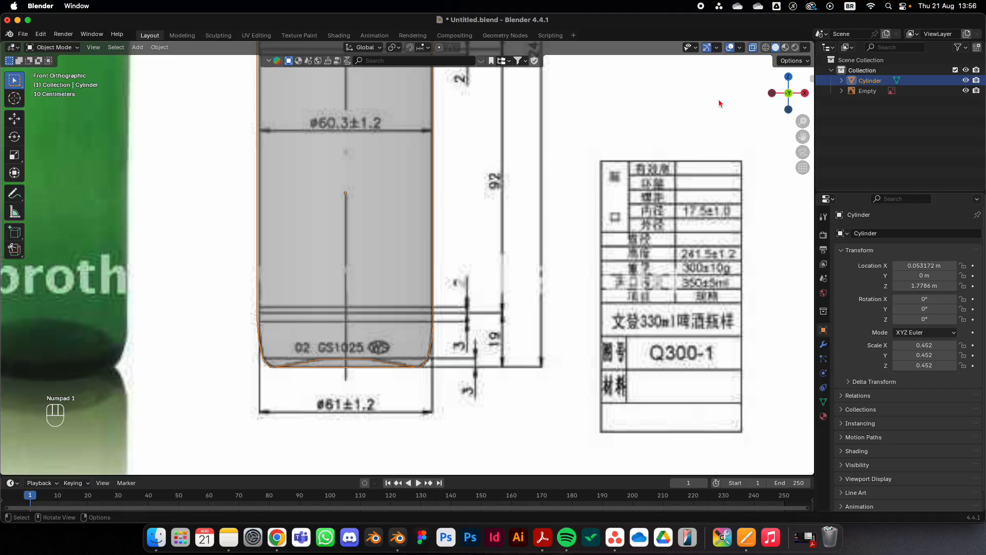
left_click(753, 48)
scroll(416, 427, "down", 3)
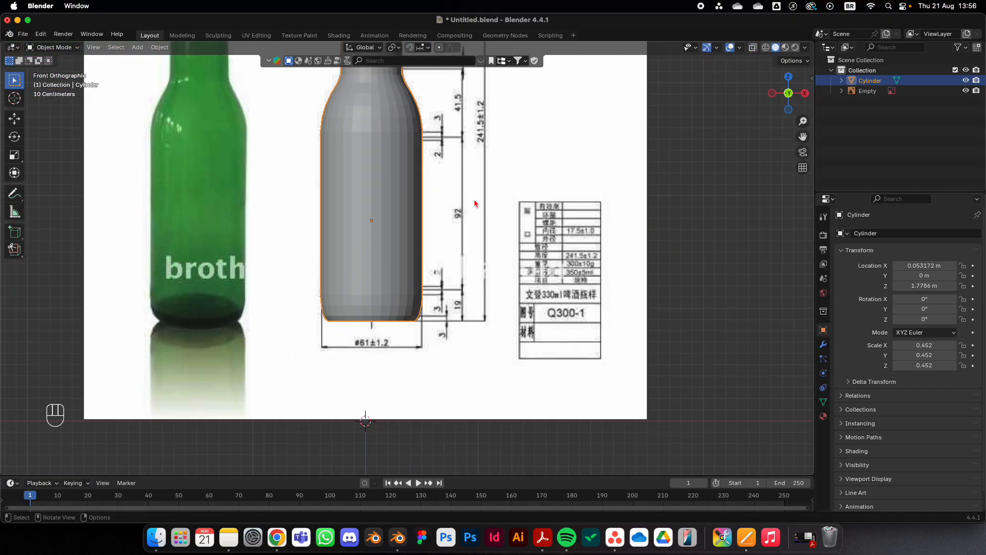
Step: Hide the Empty holding the reference drawing from the viewport
scroll(495, 266, "down", 4)
middle_click_drag(496, 266, 412, 308)
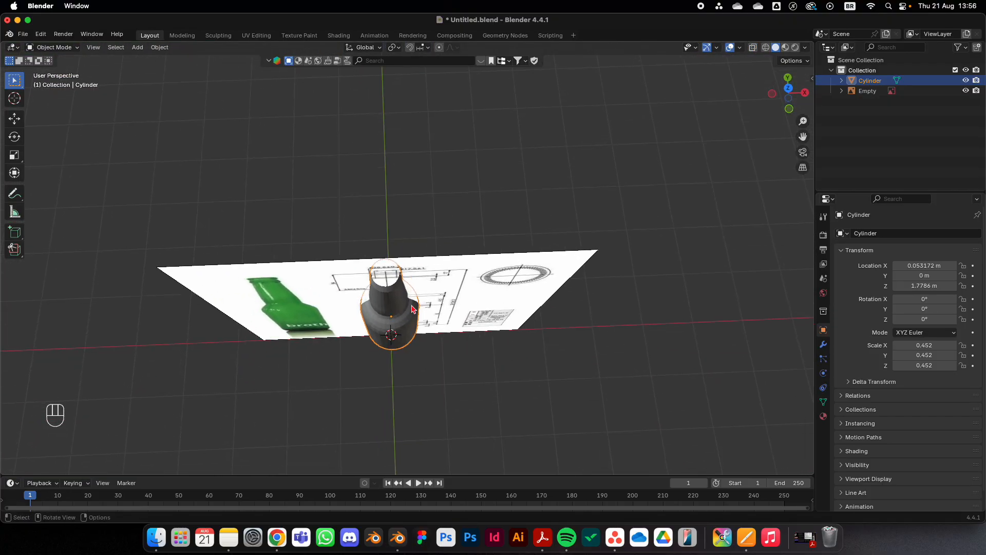
scroll(413, 308, "up", 3)
scroll(413, 308, "up", 4)
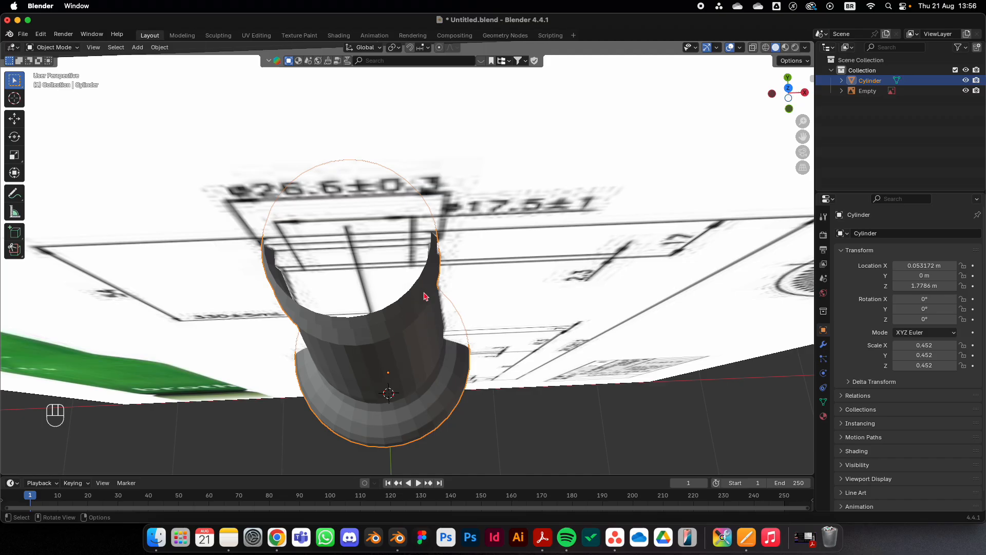
left_click(538, 243)
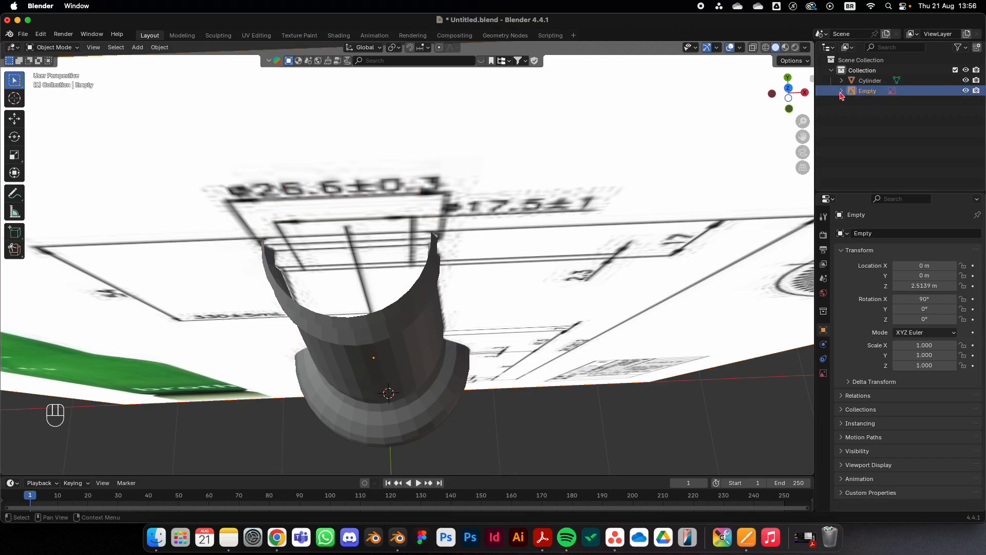
left_click(966, 90)
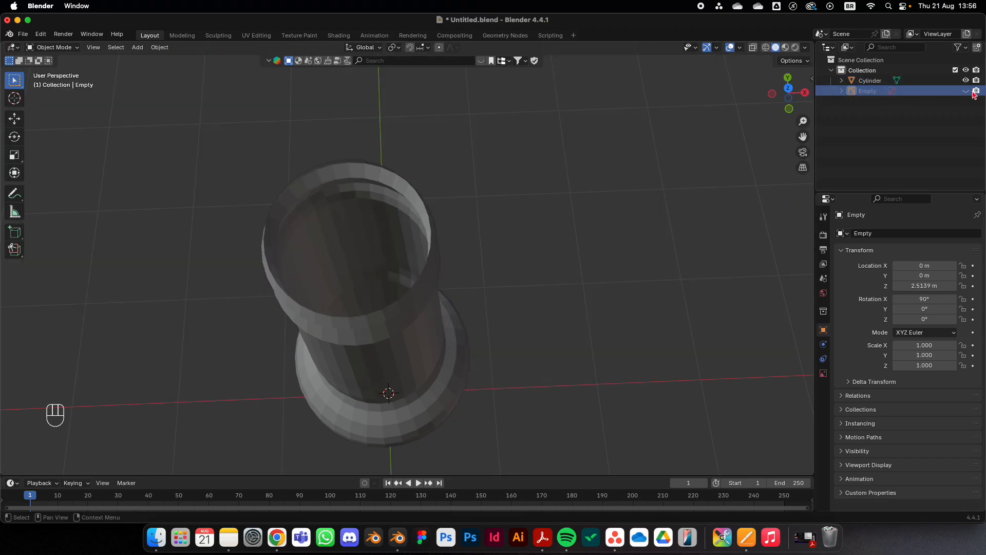
Step: Add a Solidify modifier to the bottle to give its wall thickness
middle_click_drag(534, 170, 447, 186)
left_click(417, 220)
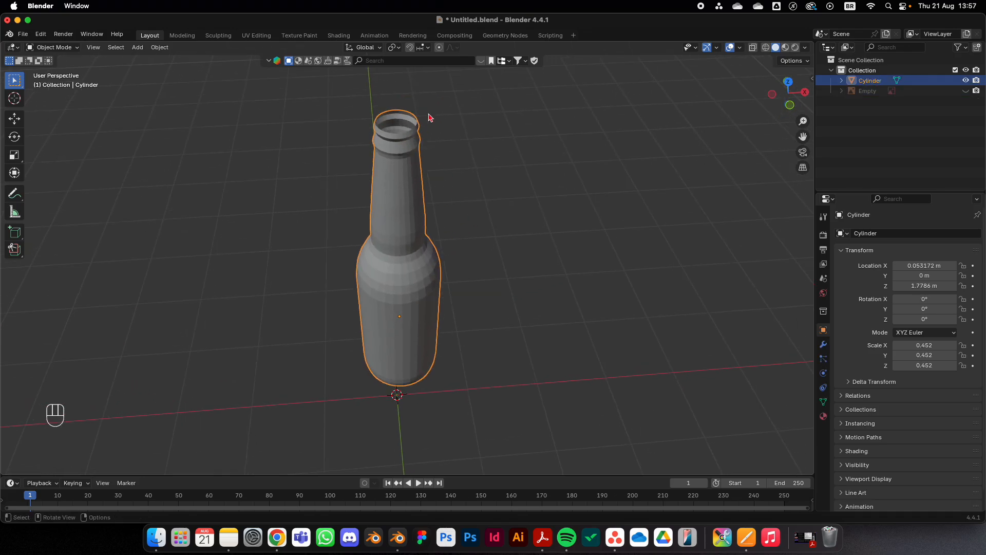
scroll(428, 121, "up", 4)
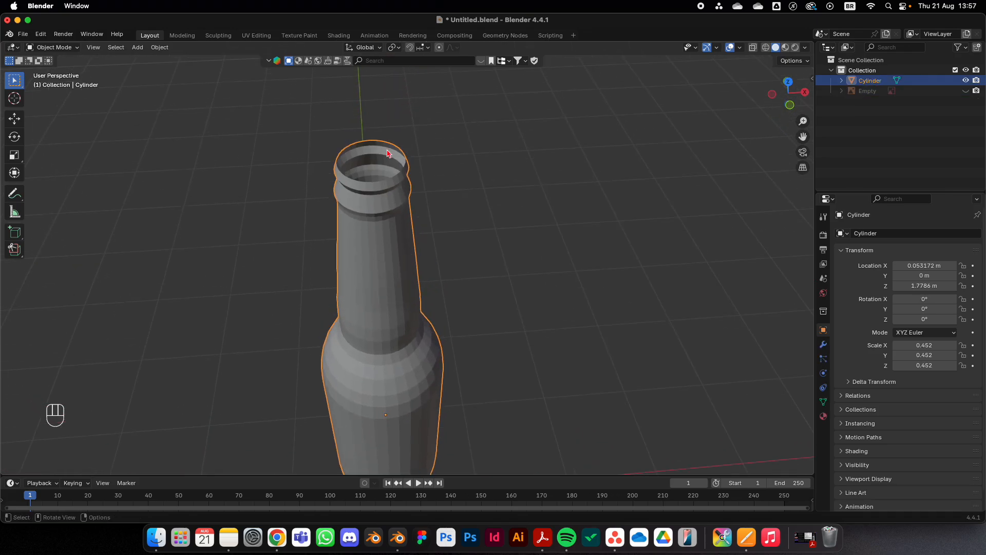
left_click(824, 343)
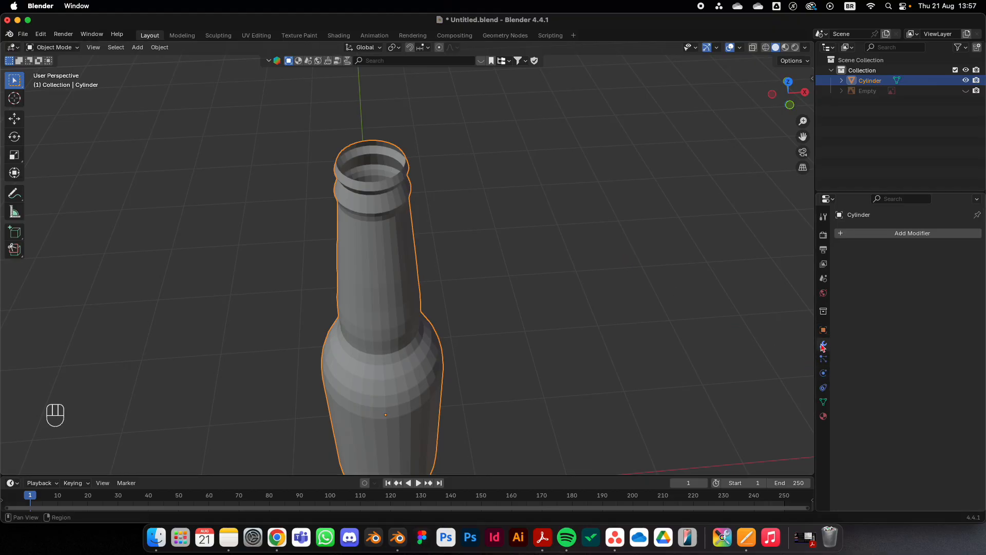
left_click(887, 233)
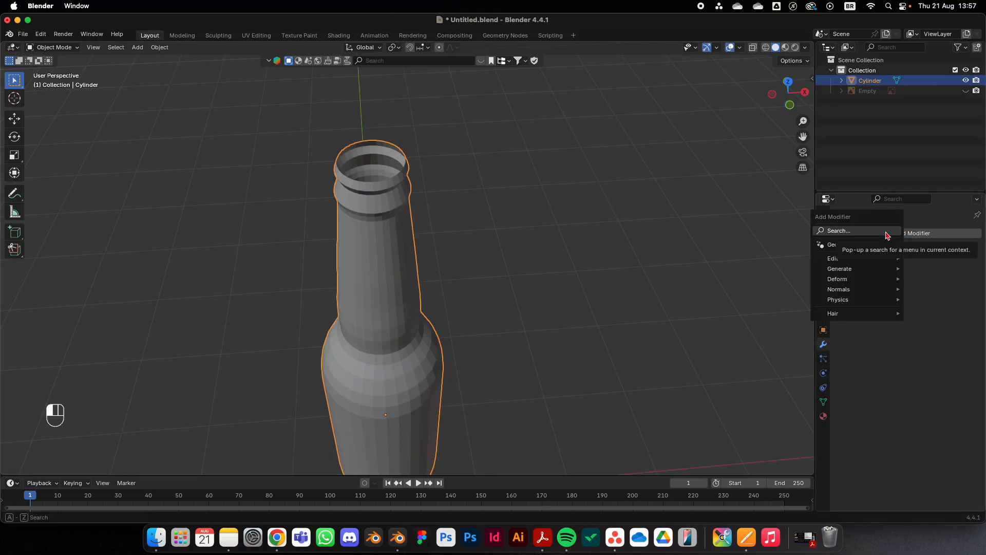
mouse_move(851, 269)
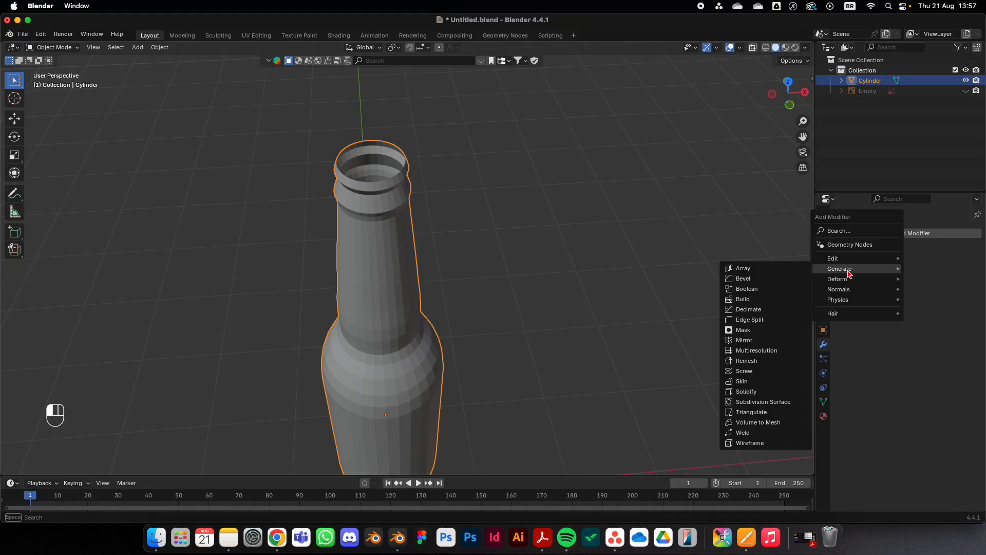
left_click(763, 392)
scroll(546, 257, "up", 5)
middle_click_drag(357, 132, 543, 253, "shift")
Step: Toggle the Solidify modifier's viewport display off and on to compare the lip with and without wall thickness
left_click(930, 250)
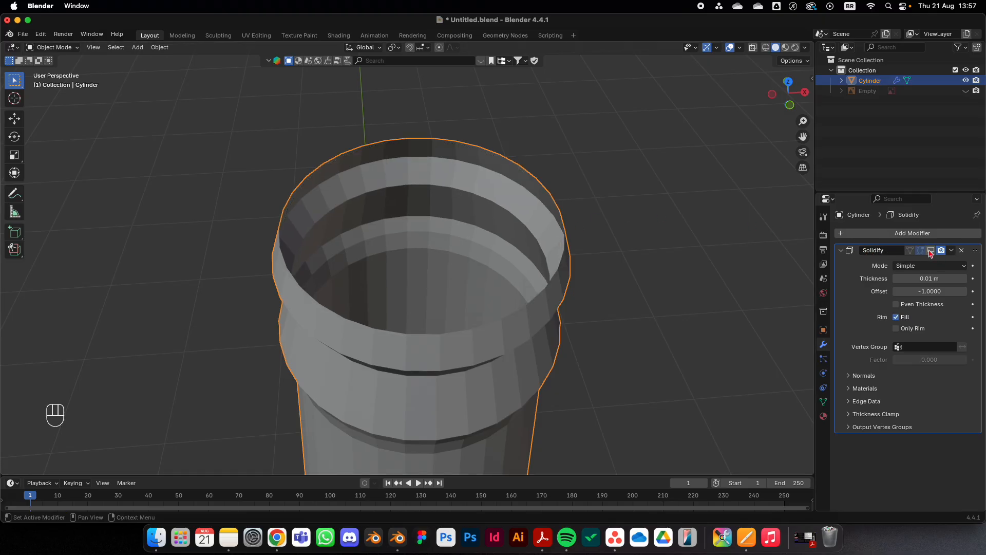
left_click(931, 250)
left_click(931, 250)
left_click(931, 251)
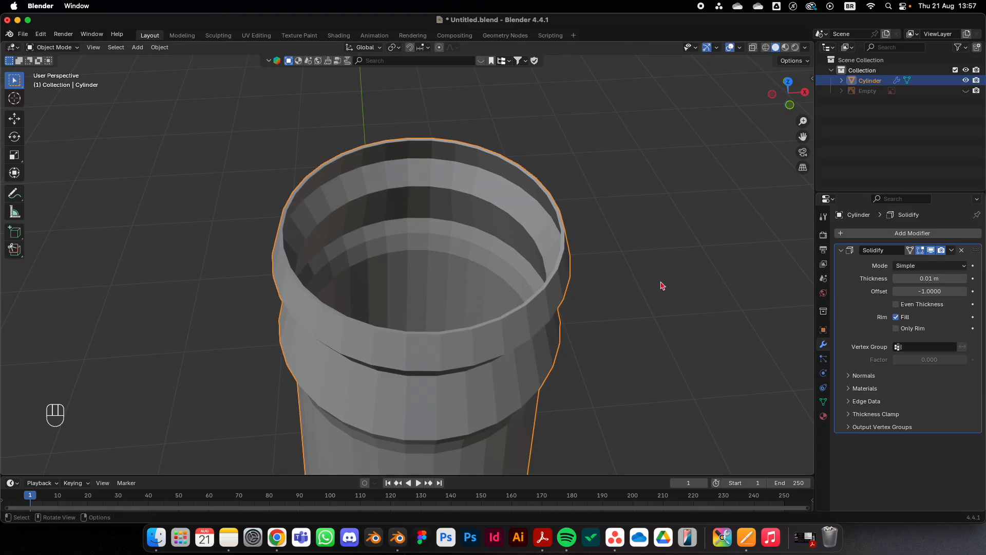
scroll(665, 298, "down", 4)
scroll(466, 262, "up", 7)
scroll(475, 260, "down", 5)
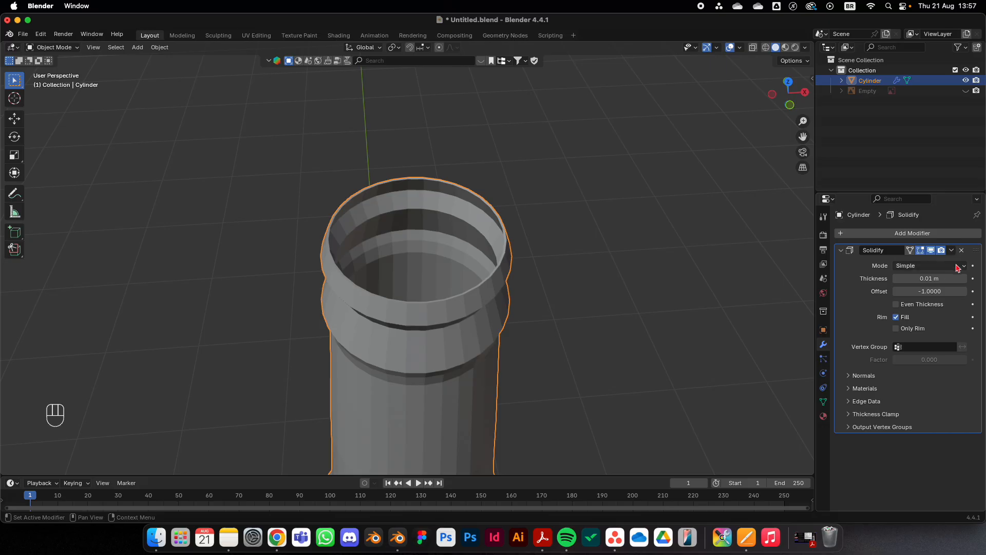
Step: Set the Solidify modifier's thickness to 0.02 m
left_click(917, 278)
left_click(917, 278)
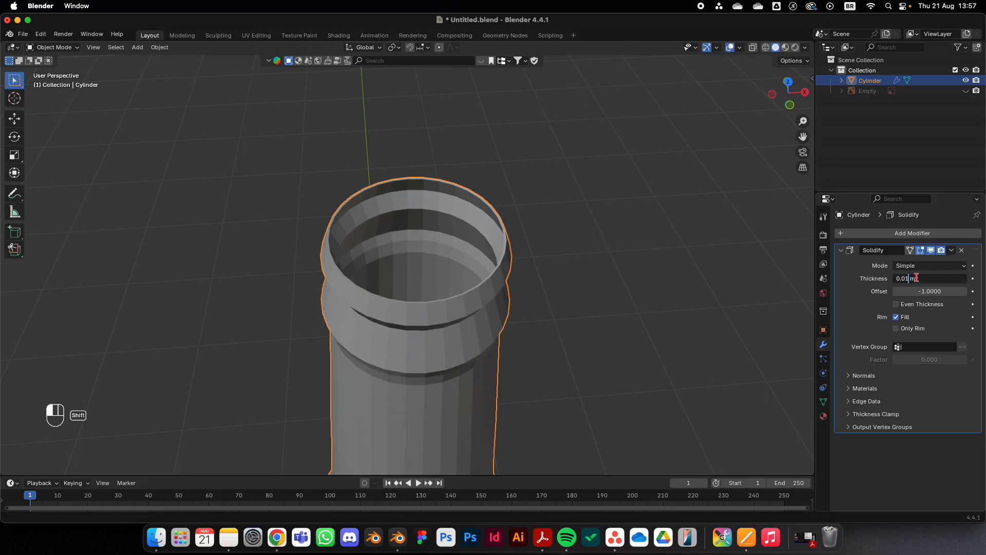
key("BackSpace")
type("2")
key("Tab")
key("Return")
scroll(601, 269, "down", 6)
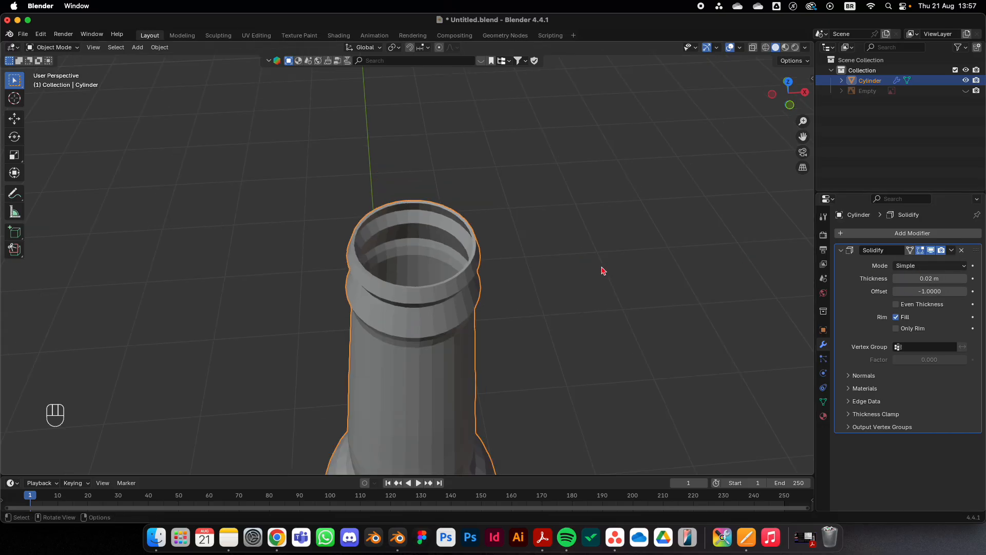
scroll(568, 257, "down", 3)
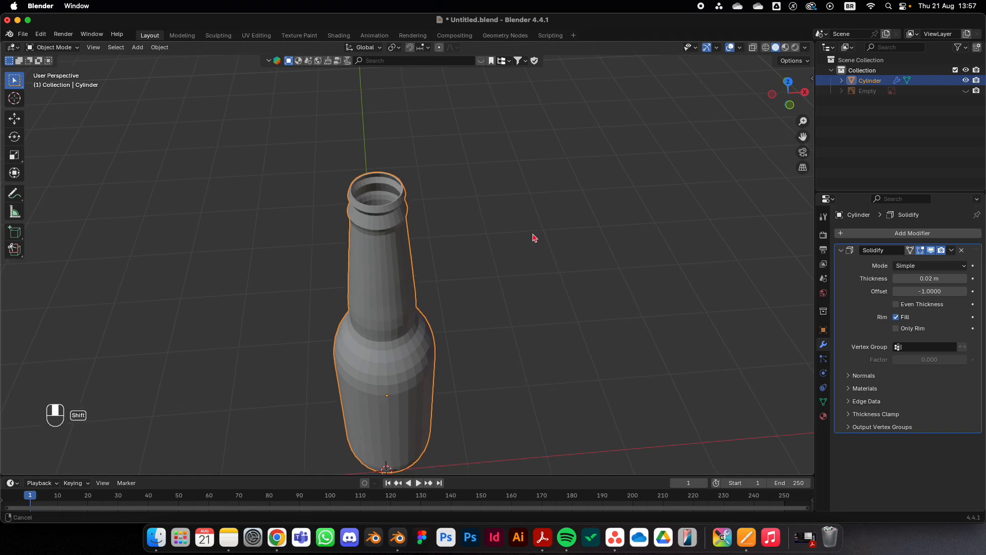
Step: Collapse the Solidify settings and add a Subdivision Surface modifier below it to smooth the bottle
left_click(845, 252)
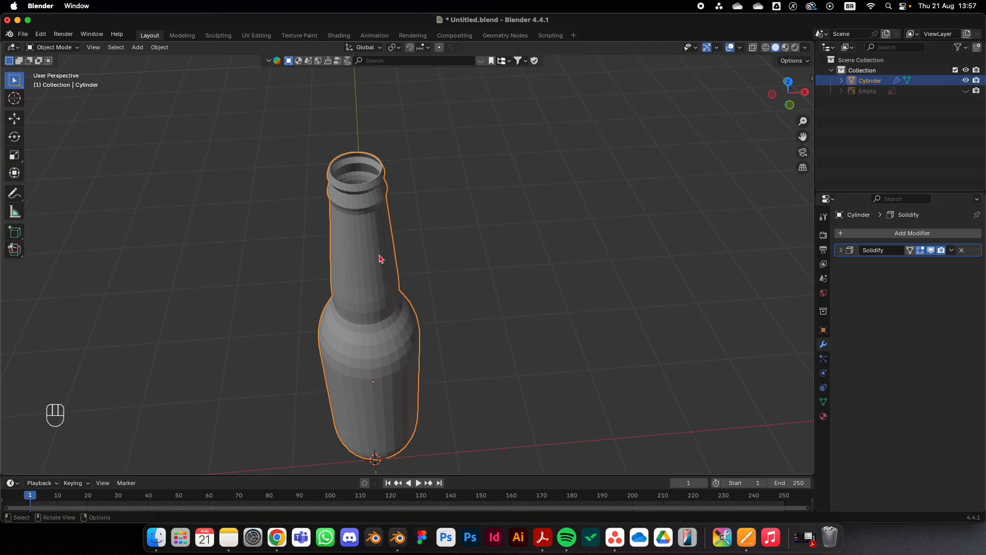
left_click(871, 234)
mouse_move(874, 239)
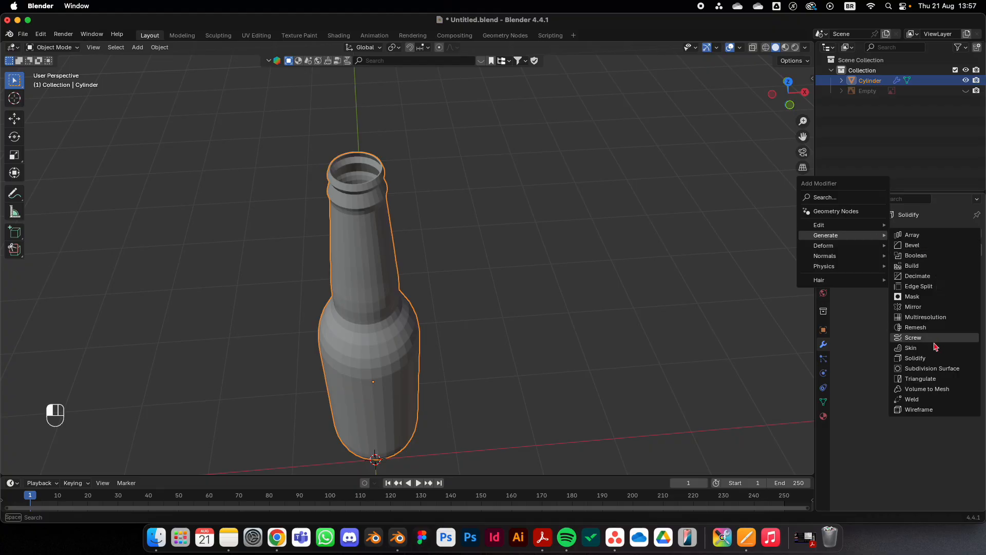
left_click(931, 369)
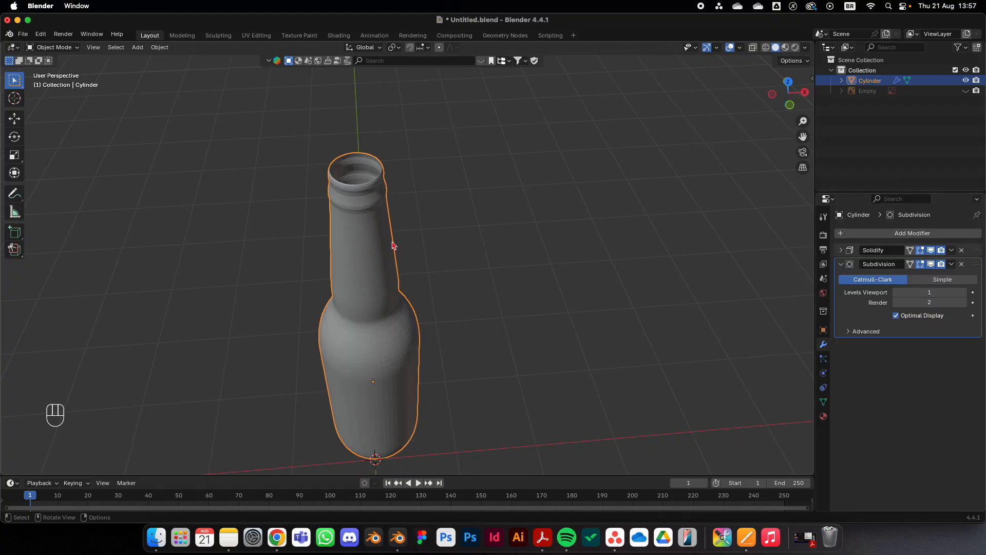
scroll(396, 272, "up", 5)
scroll(411, 275, "down", 3)
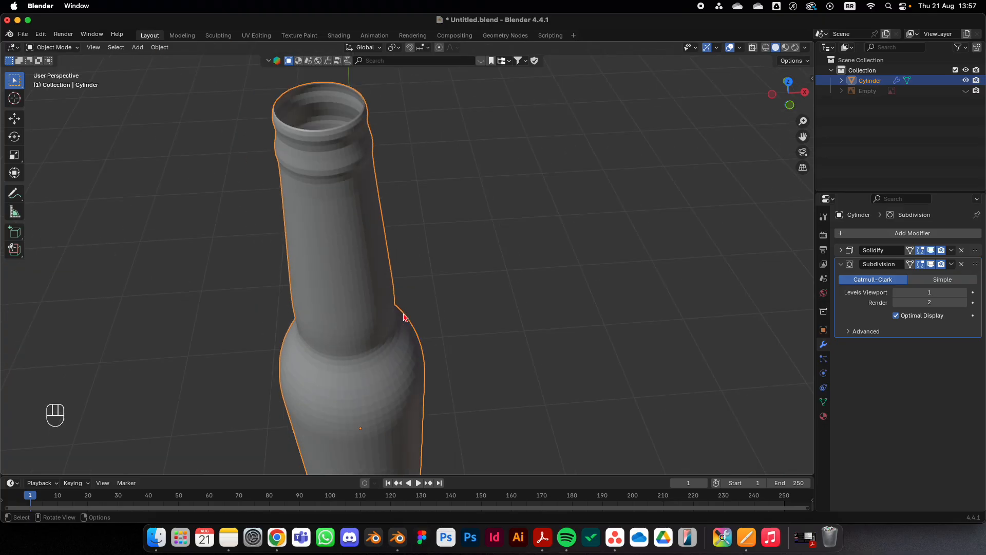
scroll(432, 279, "up", 3)
scroll(456, 257, "down", 1)
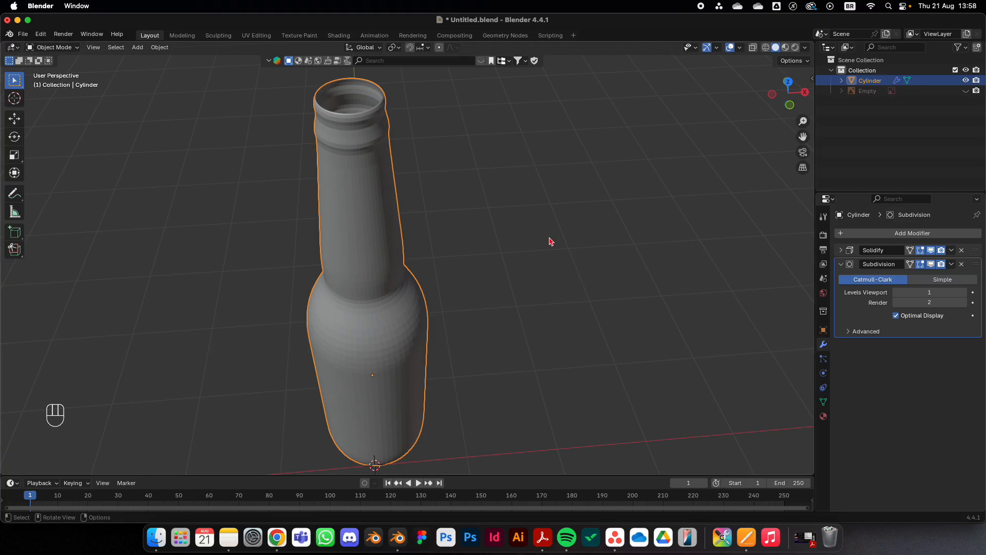
Step: Set the Subdivision modifier's viewport and render levels to 3, comparing against viewport level 1 before restoring 3
left_click(964, 293)
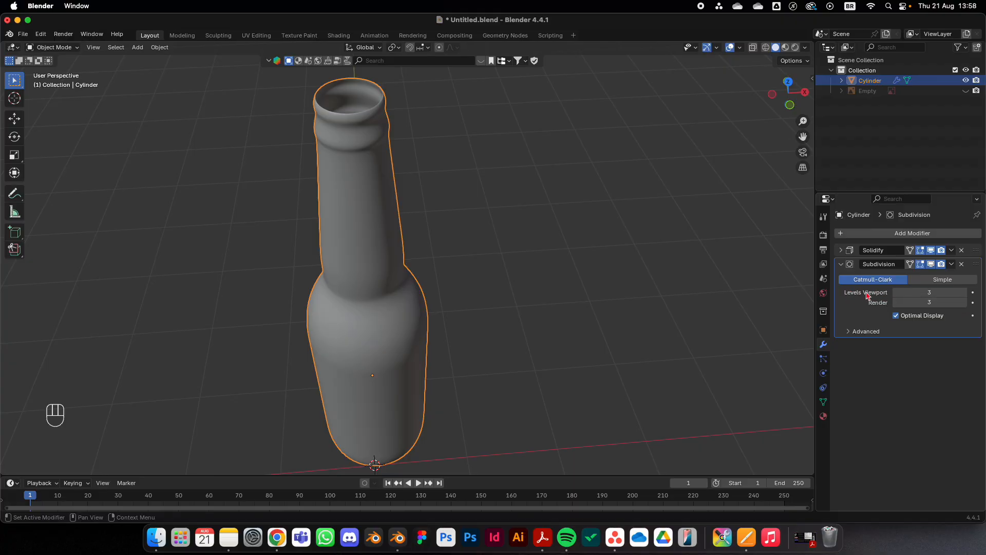
left_click(896, 292)
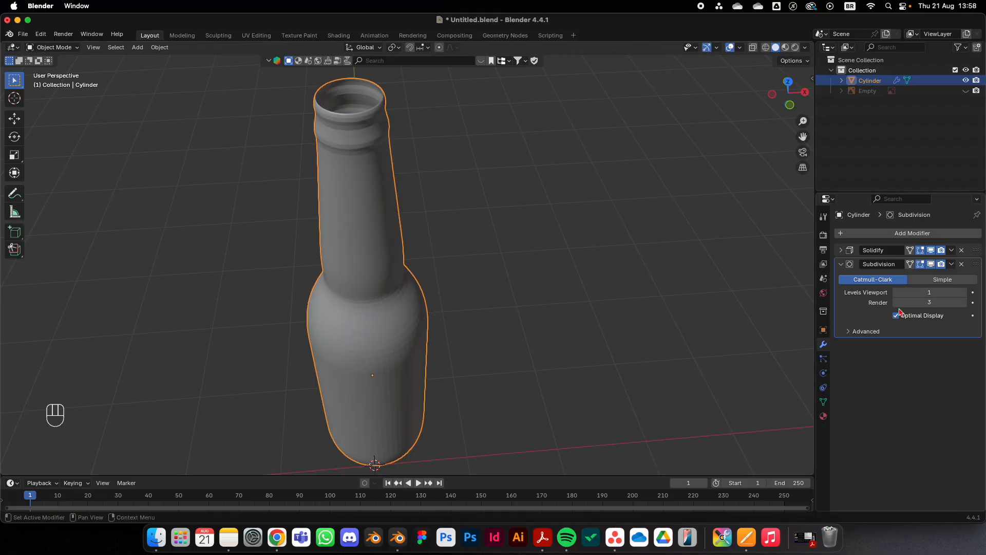
left_click(963, 293)
left_click(964, 293)
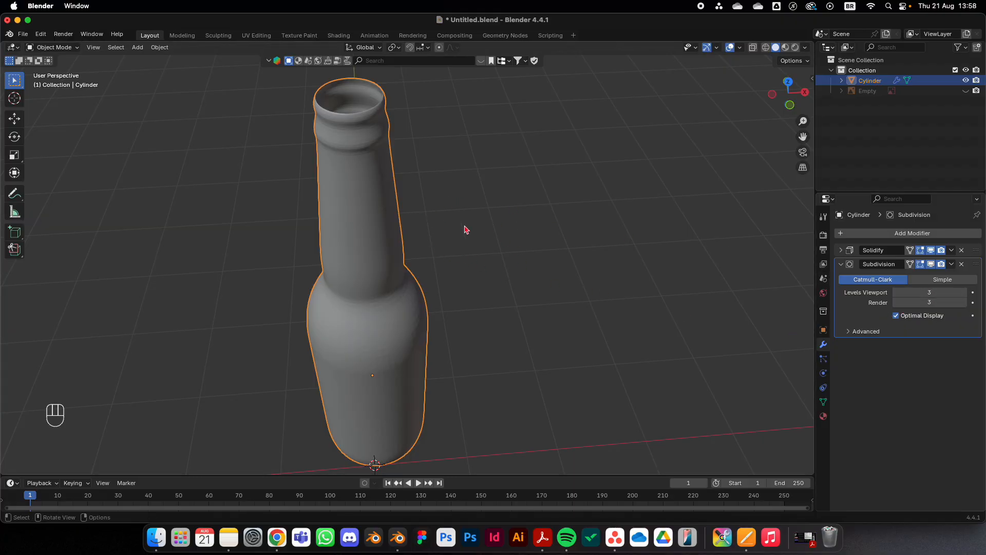
scroll(469, 256, "down", 2)
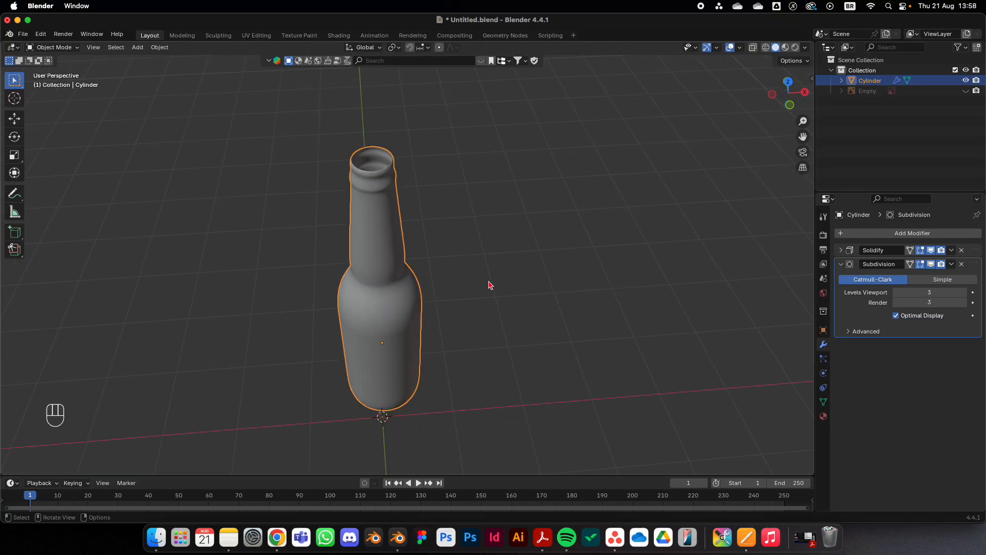
middle_click_drag(574, 314, 561, 267)
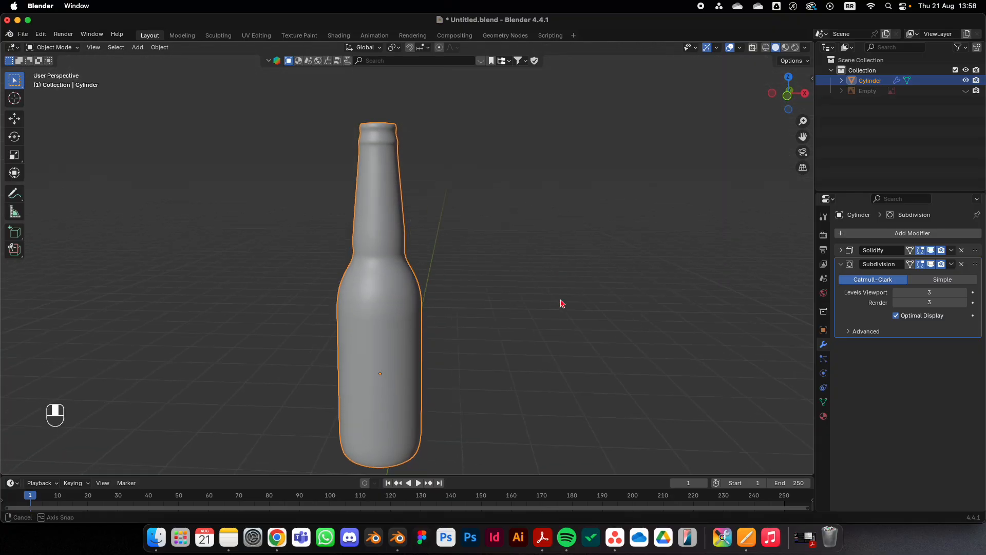
middle_click_drag(582, 313, 473, 291)
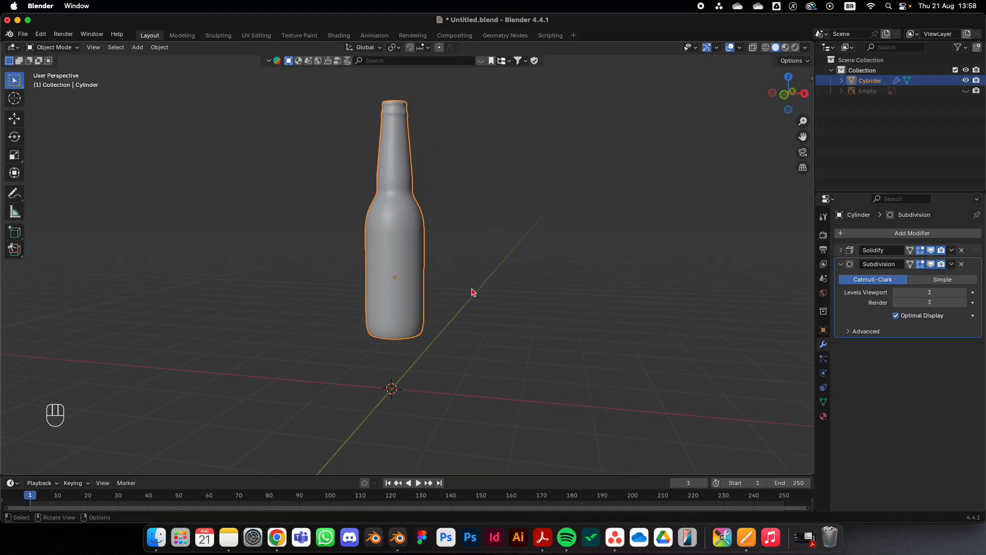